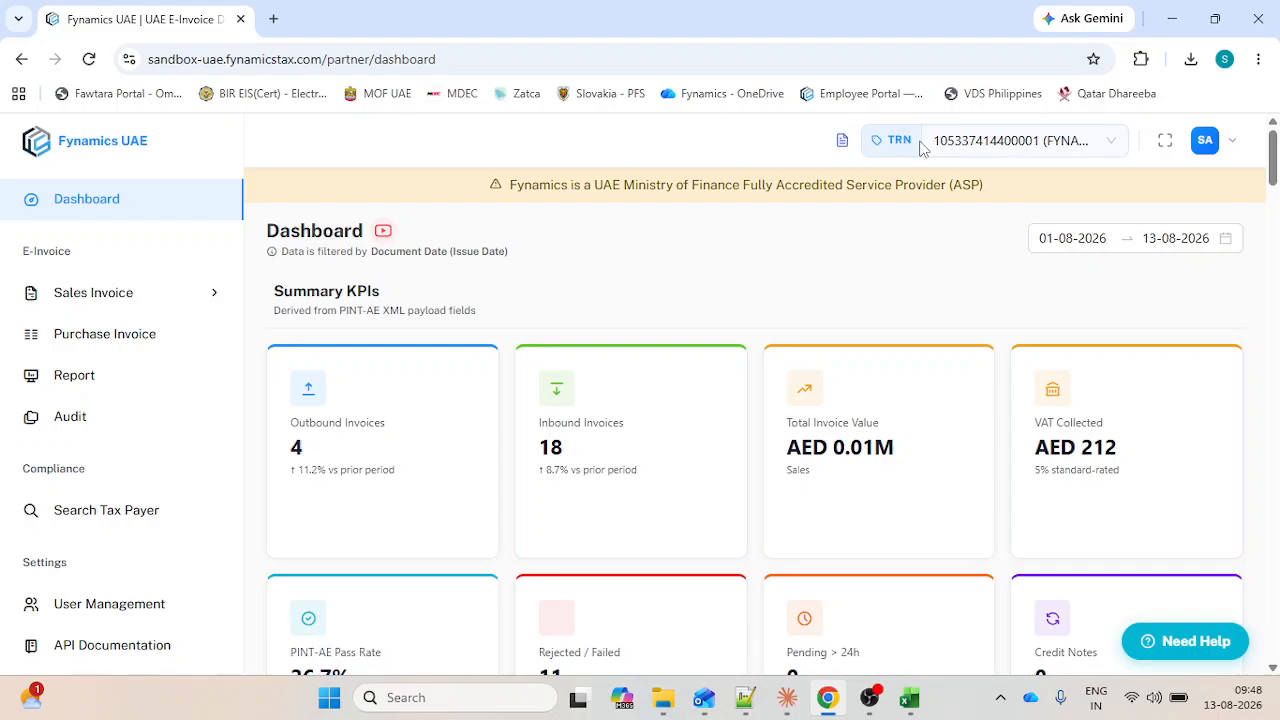
# Check the list of available TRNs without changing the selection, and open the New Invoice page for sales invoices.
pyautogui.click(954, 147)
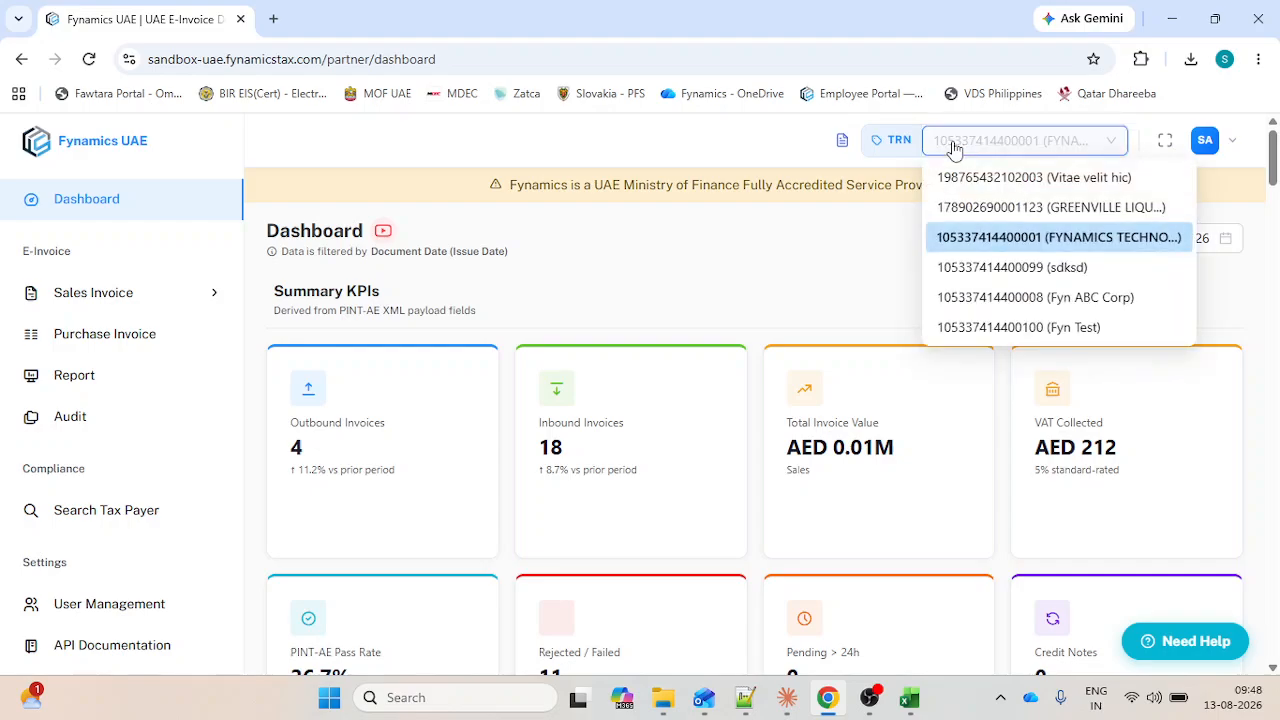
pyautogui.click(954, 147)
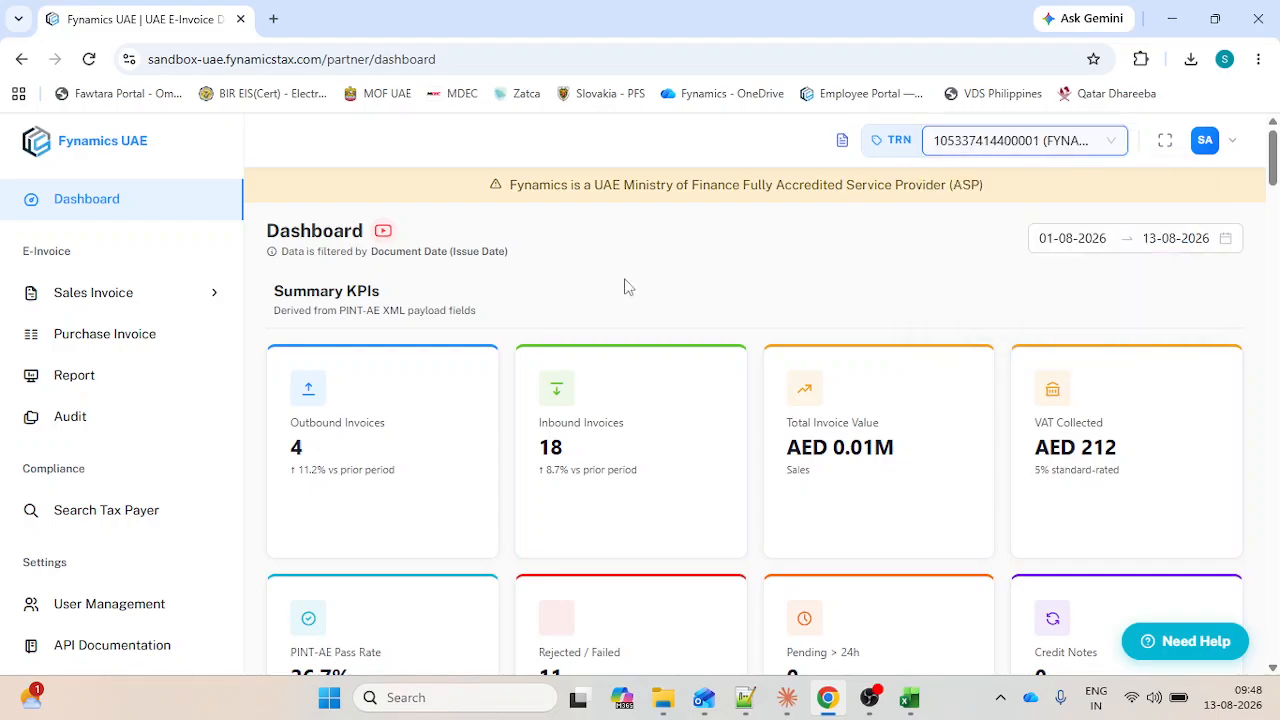
pyautogui.click(139, 310)
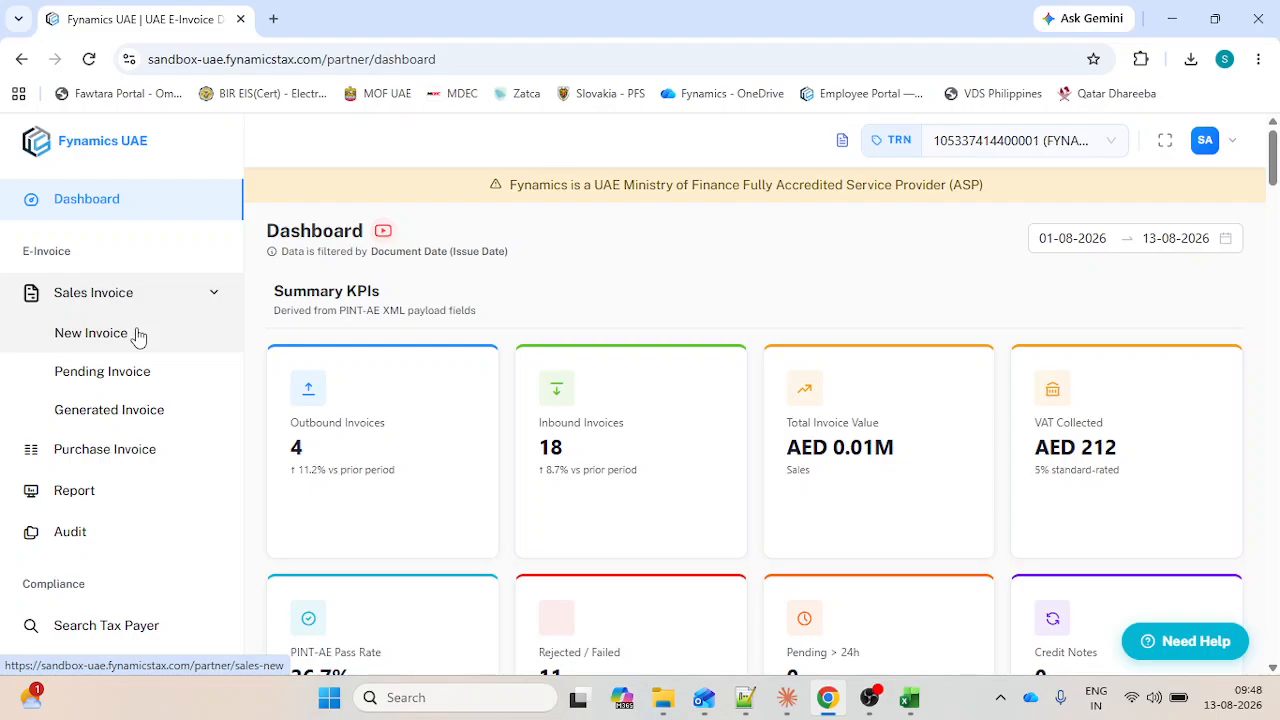
pyautogui.click(138, 335)
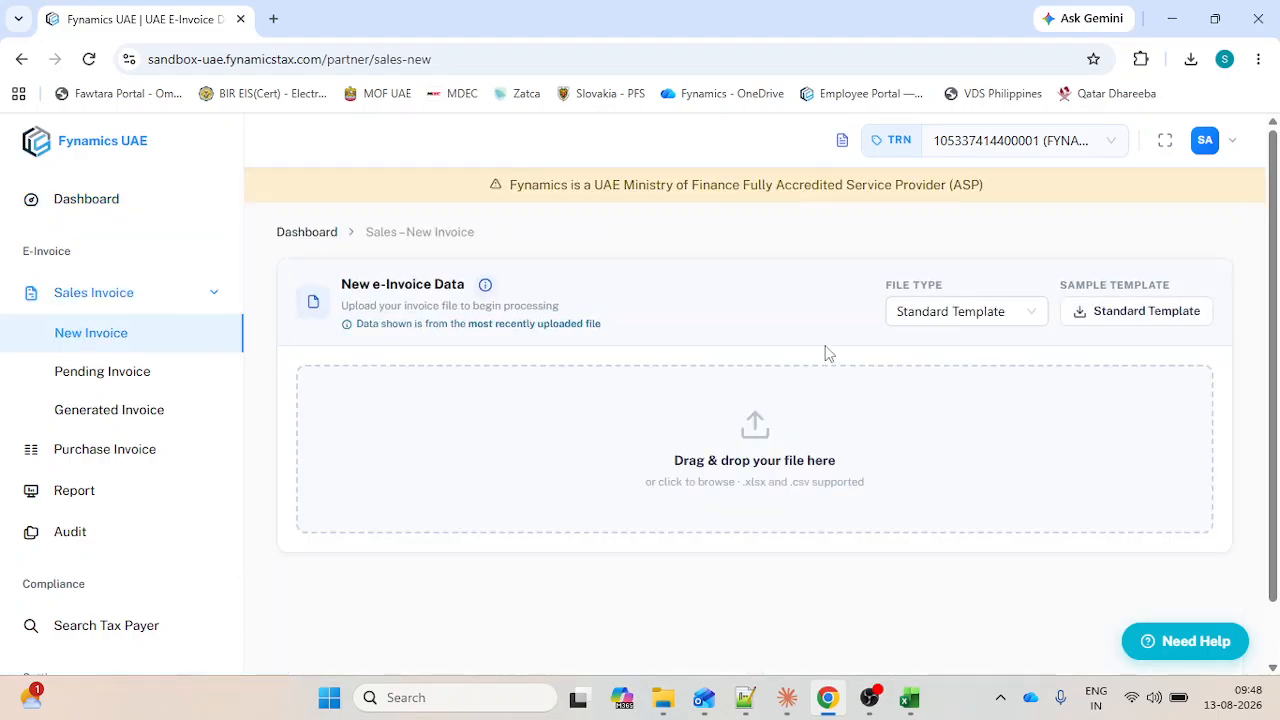
# Look at the available file types, keep Standard Template, and download the Standard Template sample file.
pyautogui.click(922, 320)
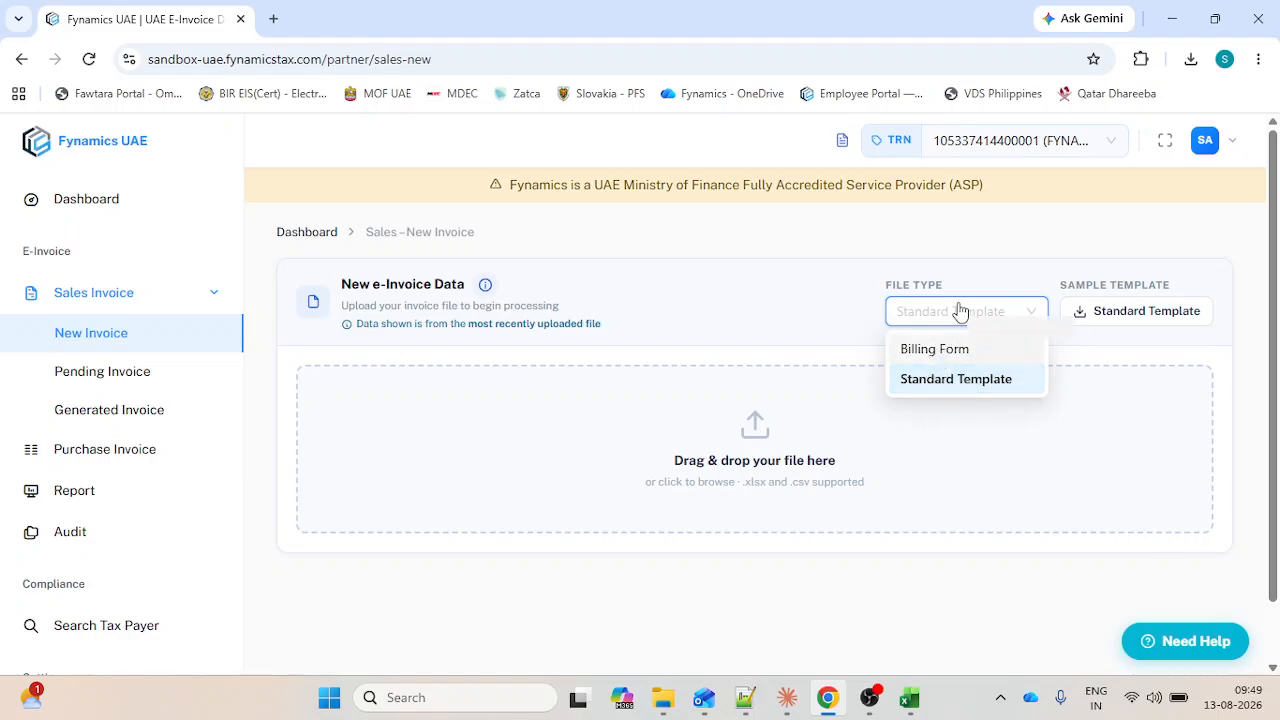
pyautogui.click(857, 287)
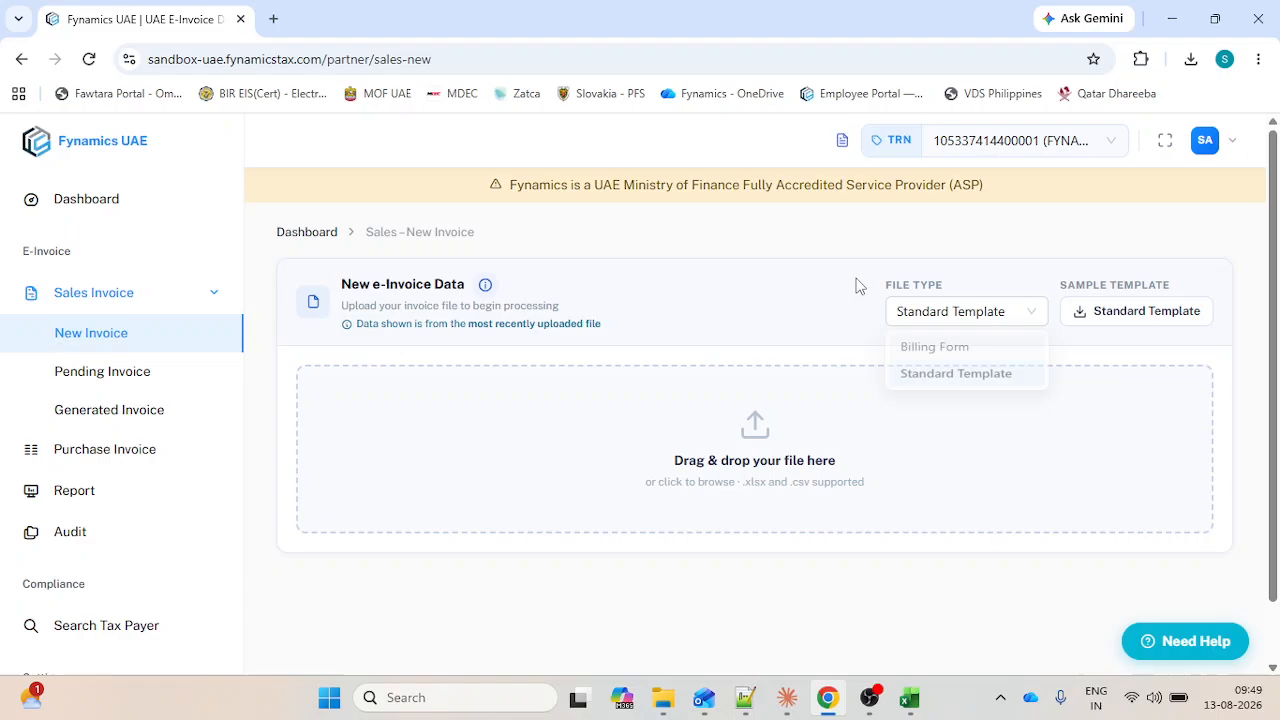
pyautogui.click(1112, 326)
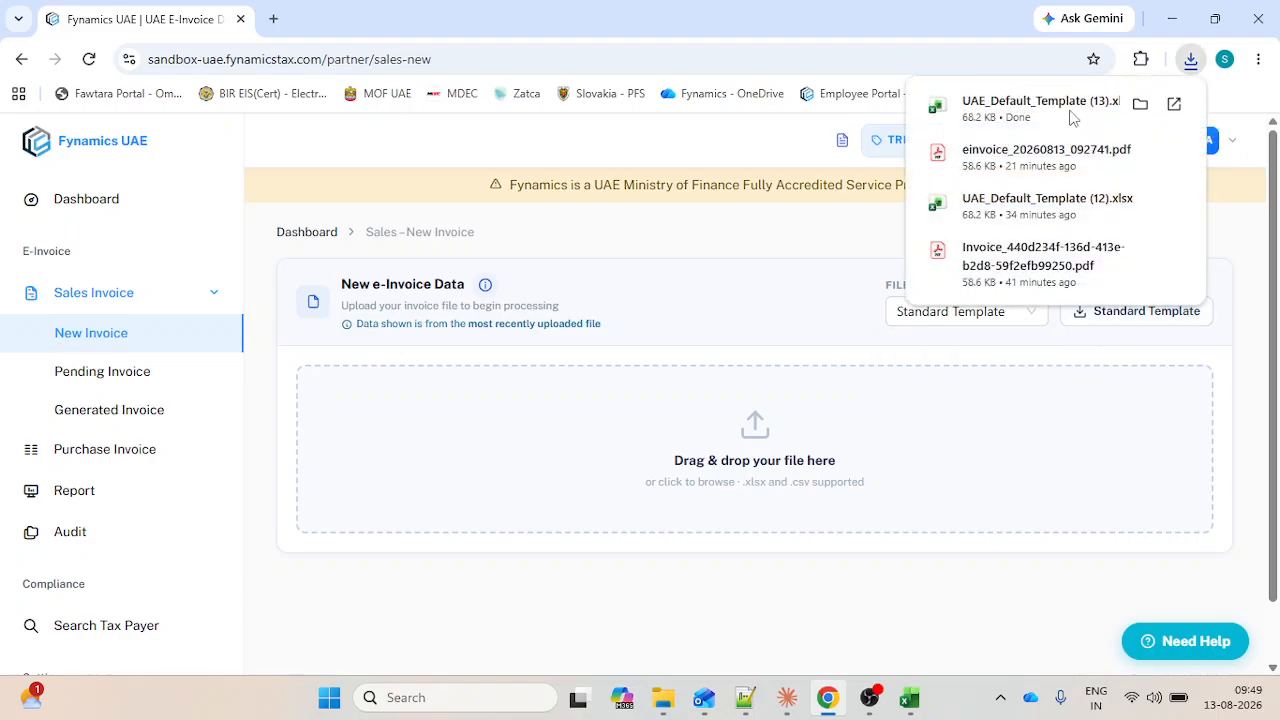
# Switch to Excel and review the sample rows in the Fynamics Upload Sheet, including invoice DINV-TESTUAE-001 and its invoice type code.
pyautogui.click(912, 702)
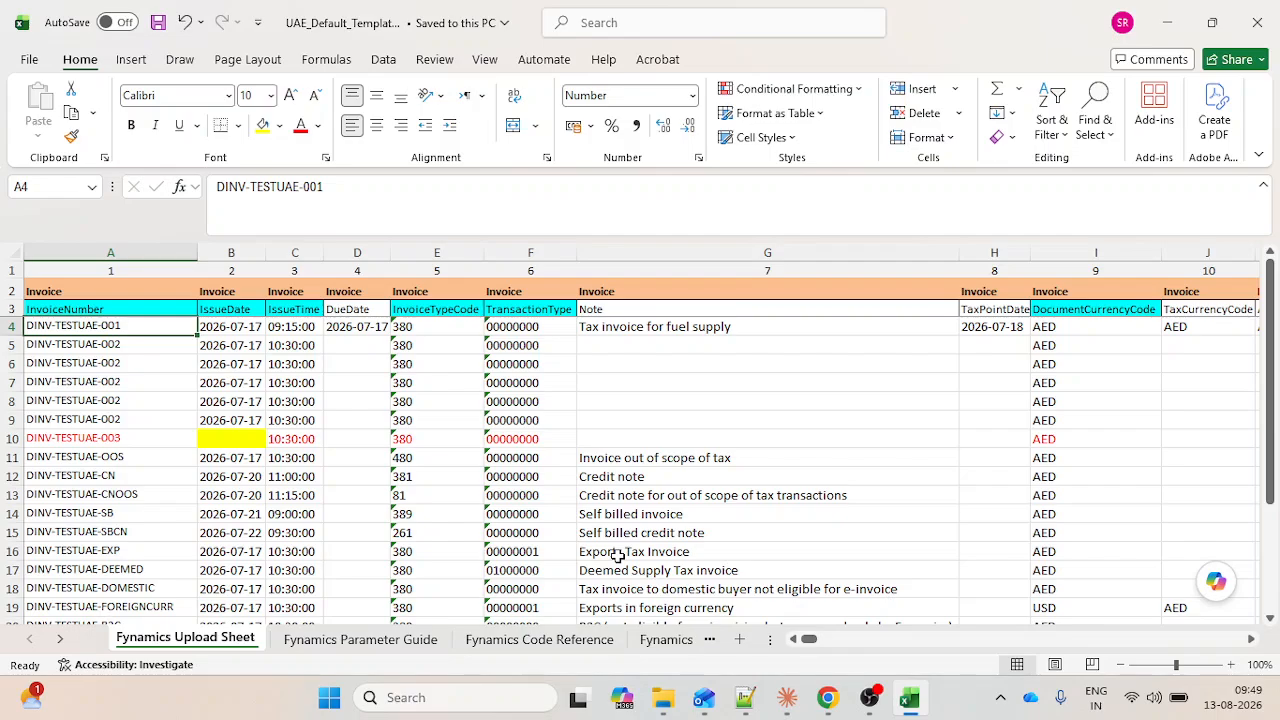
pyautogui.scroll(-1, 617, 556)
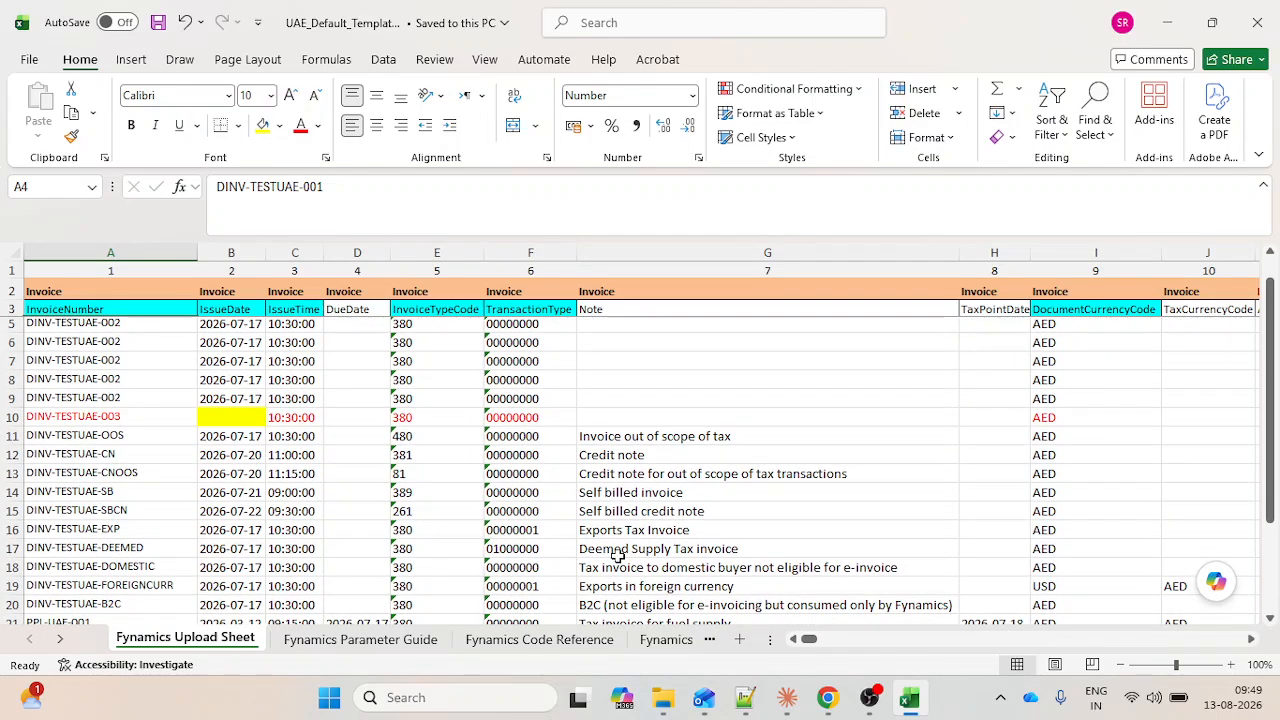
pyautogui.scroll(1, 617, 556)
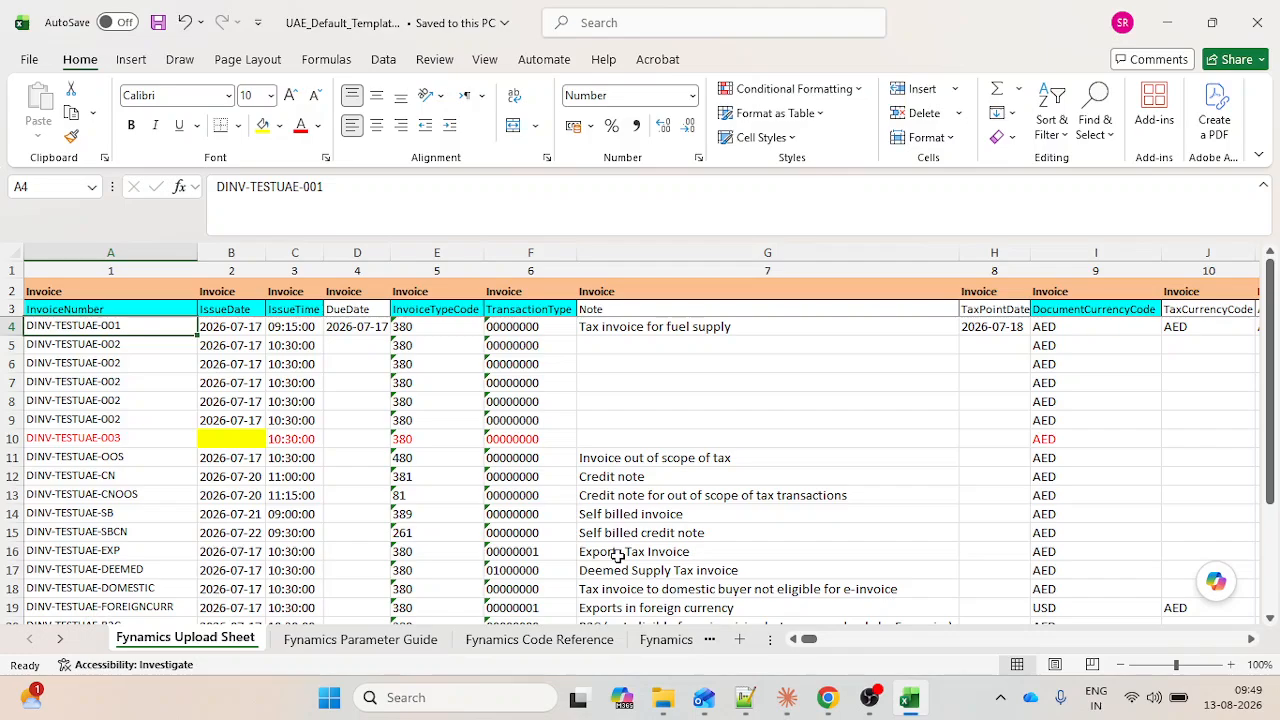
pyautogui.click(440, 328)
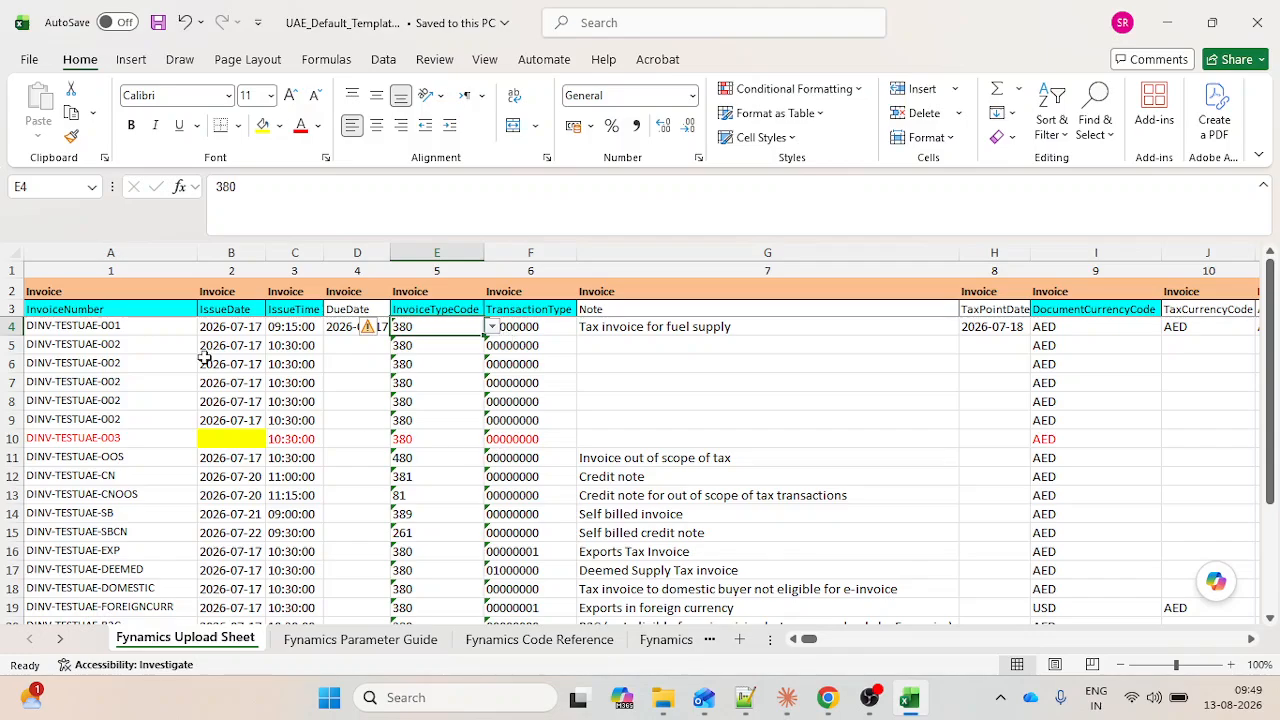
pyautogui.click(124, 323)
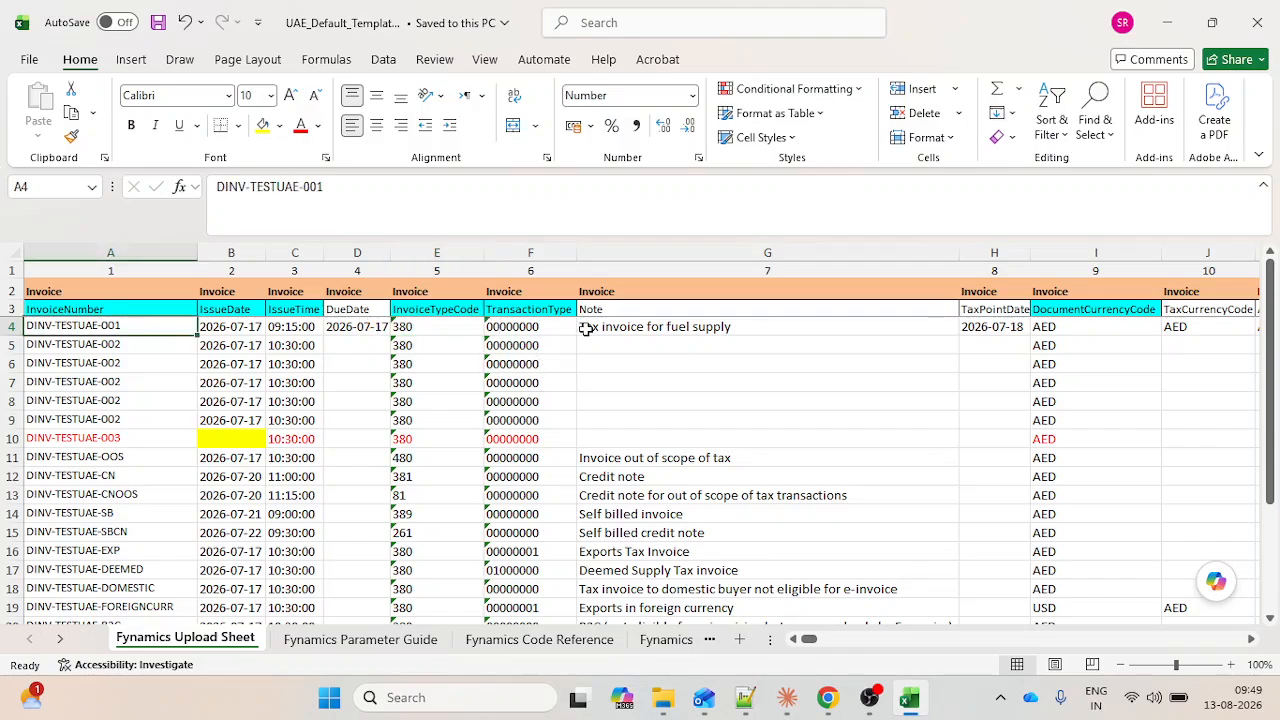
# Examine the line-item rows of invoice DINV-TESTUAE-002 and the highlighted IssueDate cell of invoice DINV-TESTUAE-003.
pyautogui.click(165, 342)
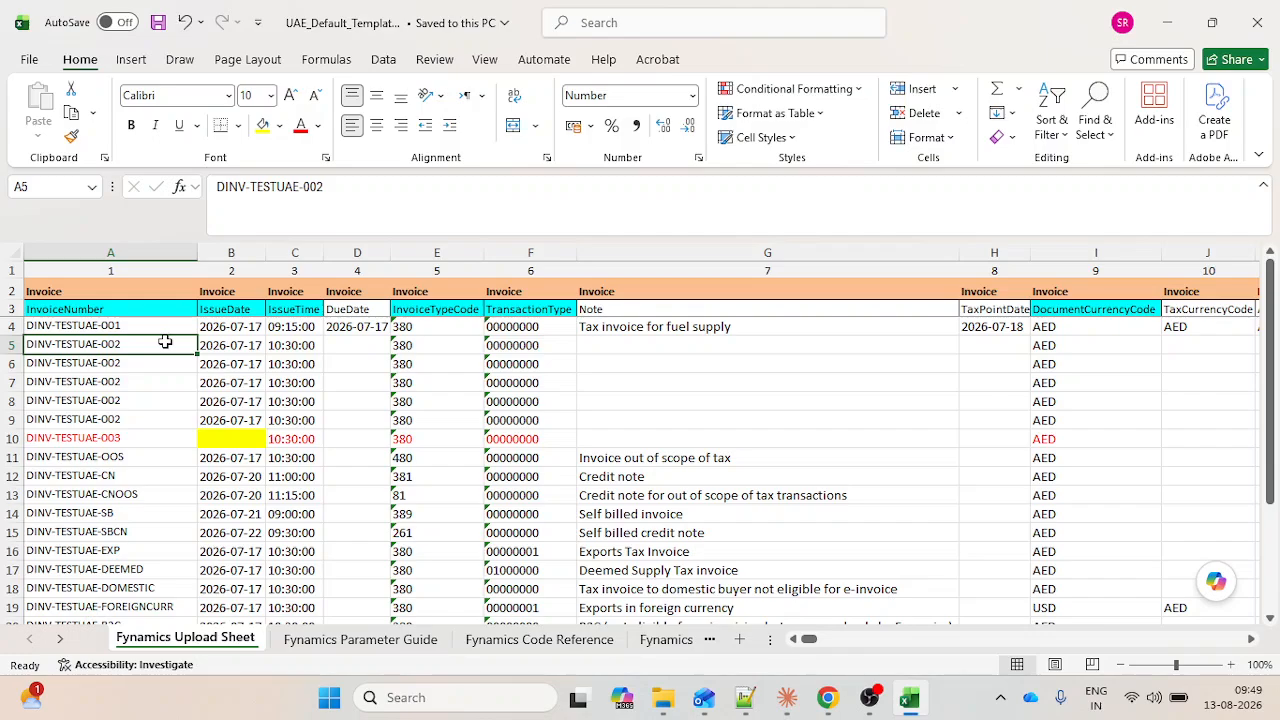
pyautogui.hotkey('shift', 'Down')
pyautogui.hotkey('shift', 'Down')
pyautogui.hotkey('shift', 'Down')
pyautogui.hotkey('shift', 'Down')
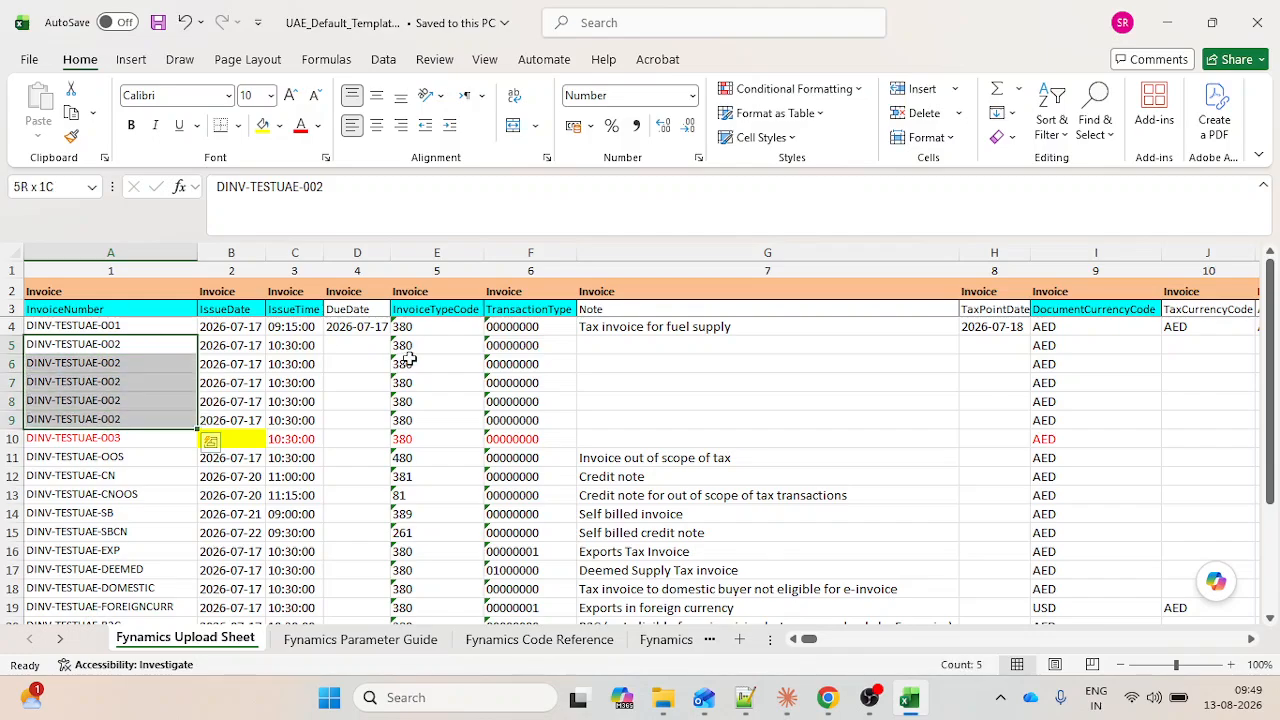
pyautogui.click(128, 442)
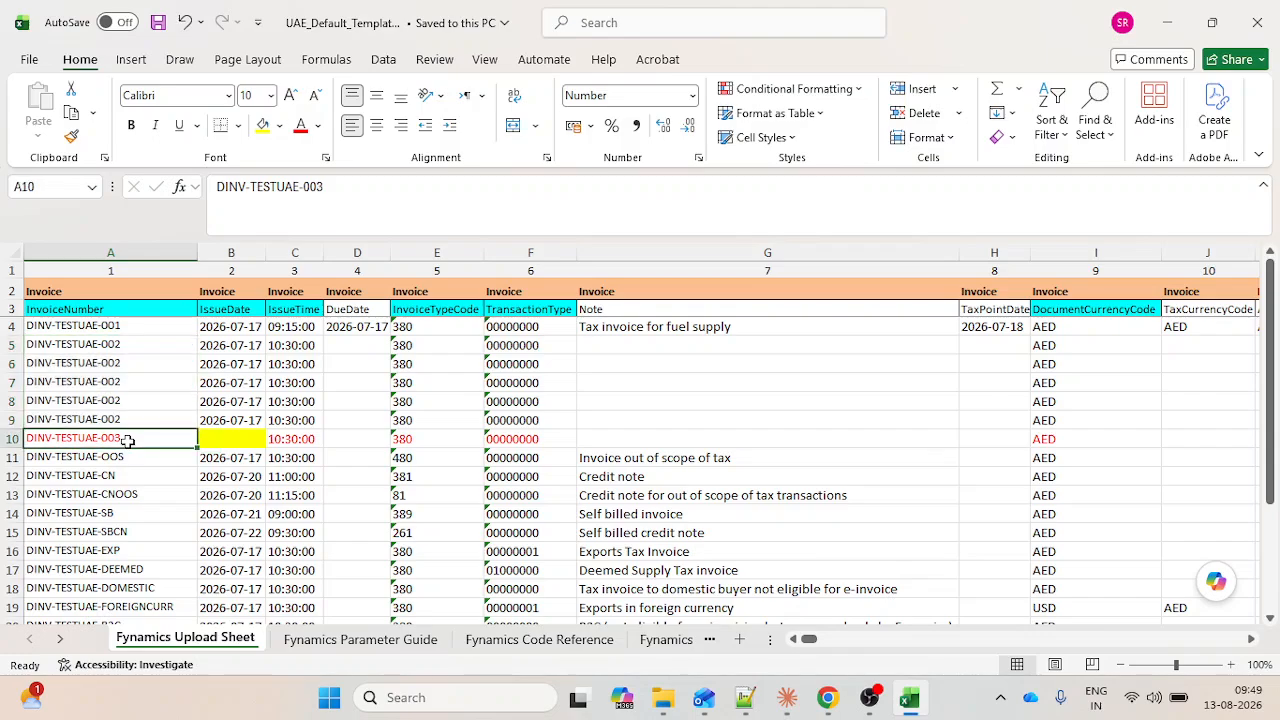
pyautogui.click(214, 437)
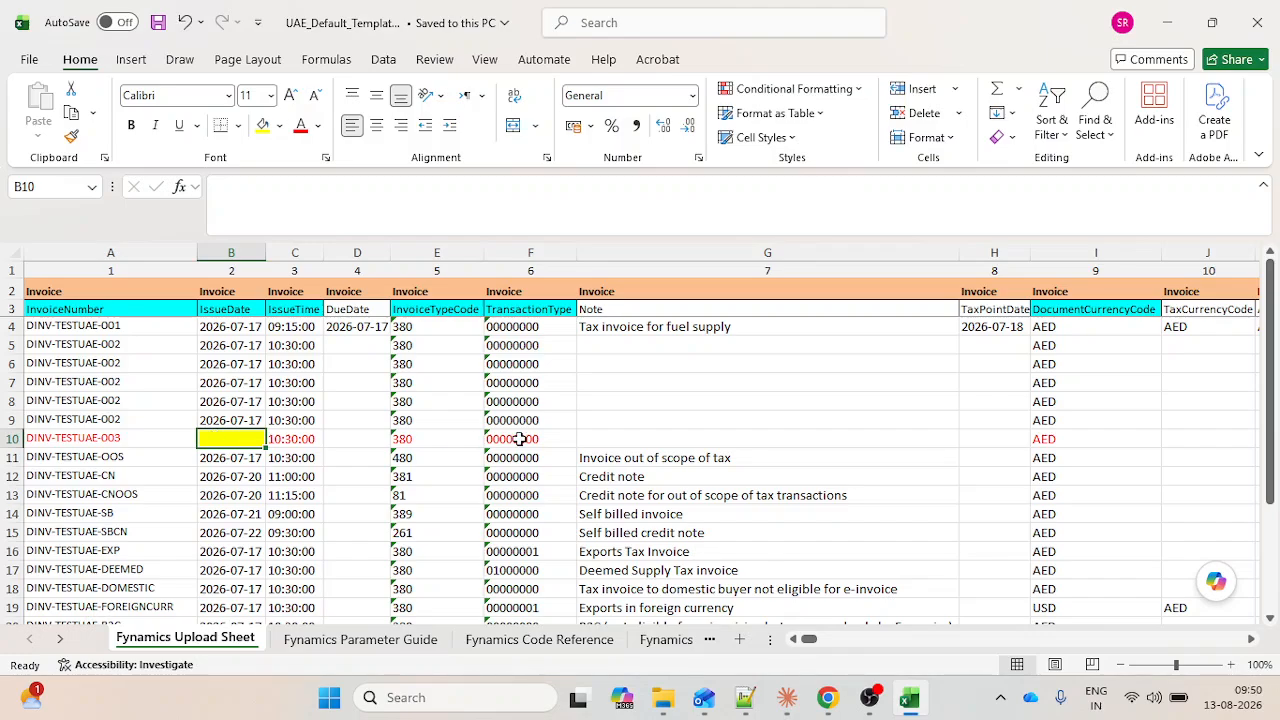
# Review the Note entries for the invoice scenarios, from out of scope of tax to B2C, and the PPL-UAE-001 row.
pyautogui.scroll(-1, 520, 438)
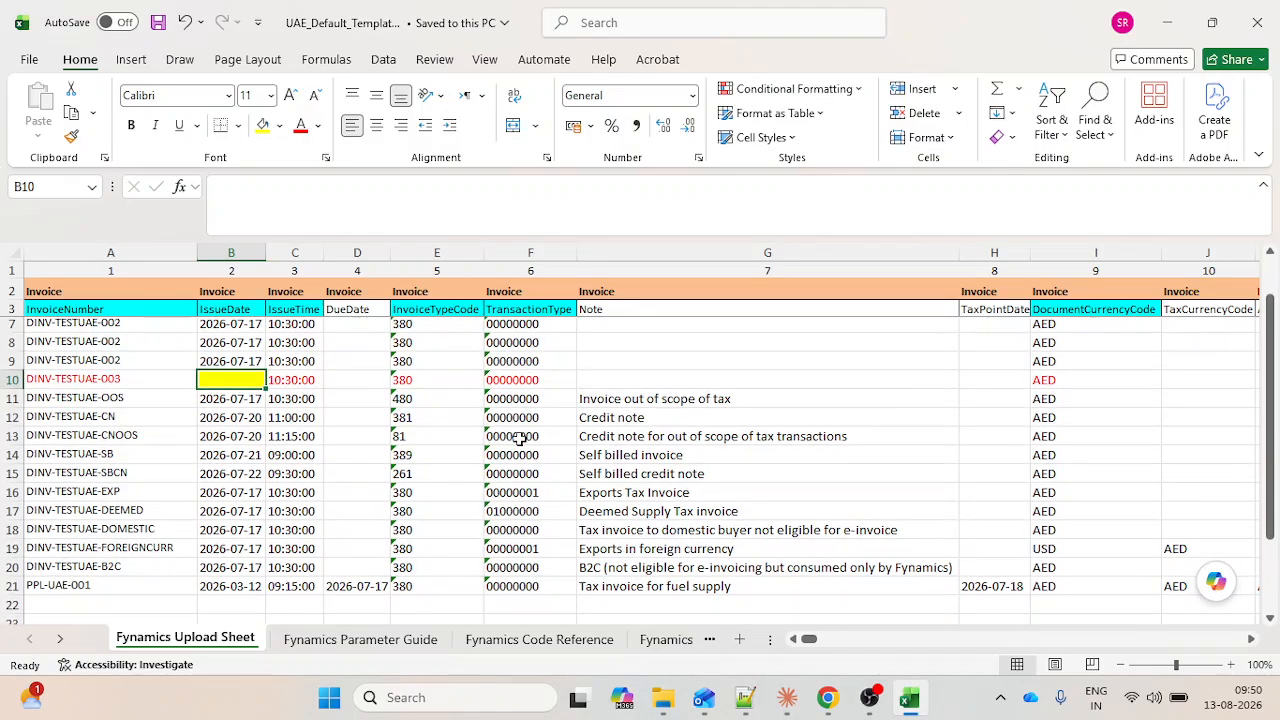
pyautogui.click(597, 400)
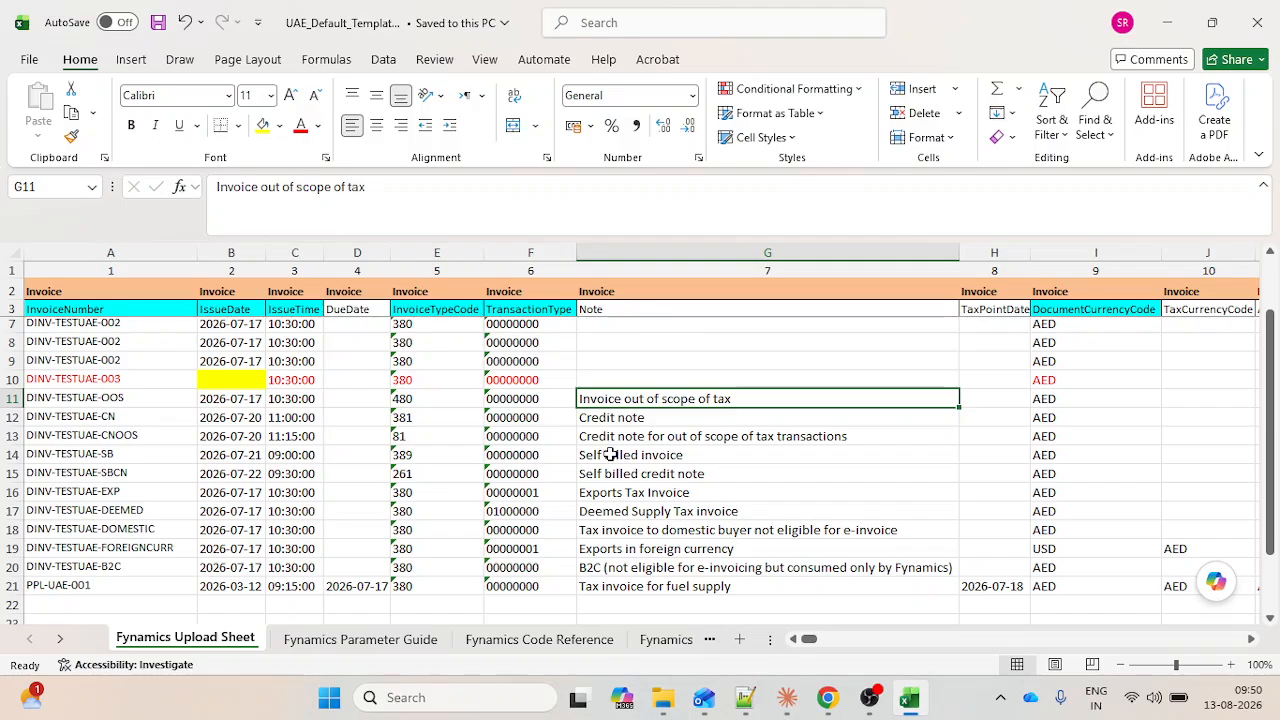
pyautogui.click(615, 530)
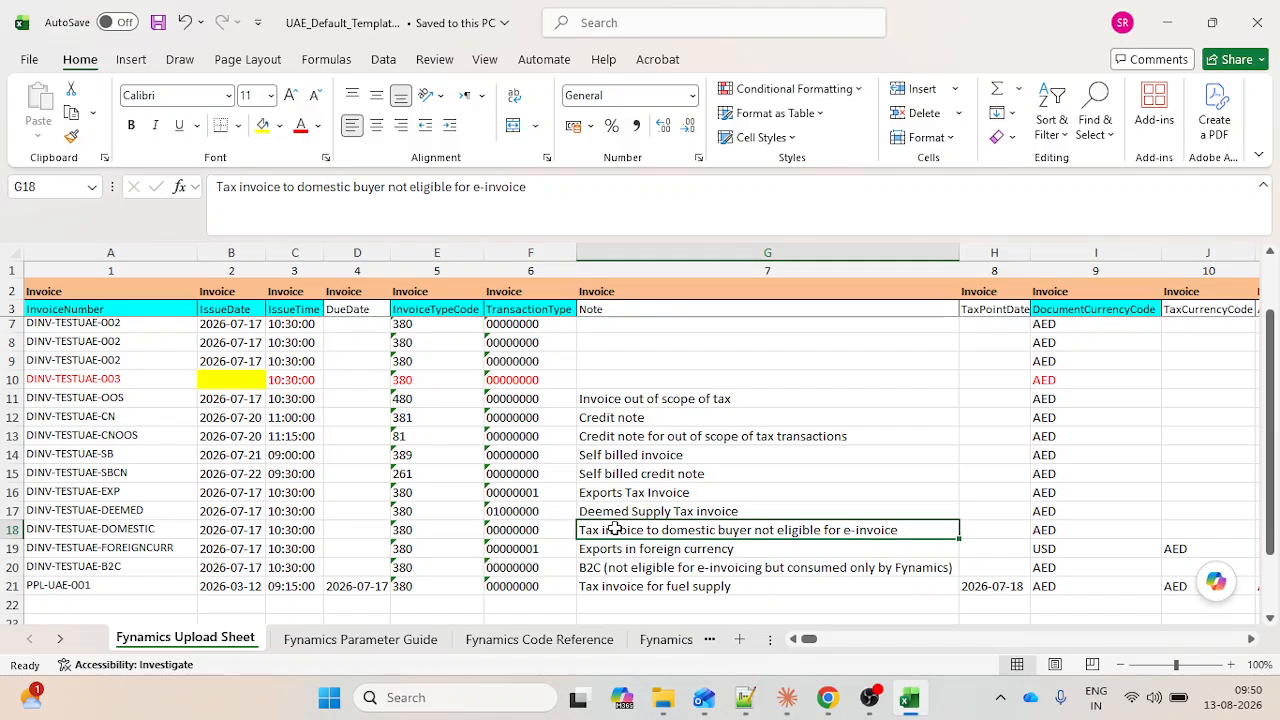
pyautogui.click(614, 548)
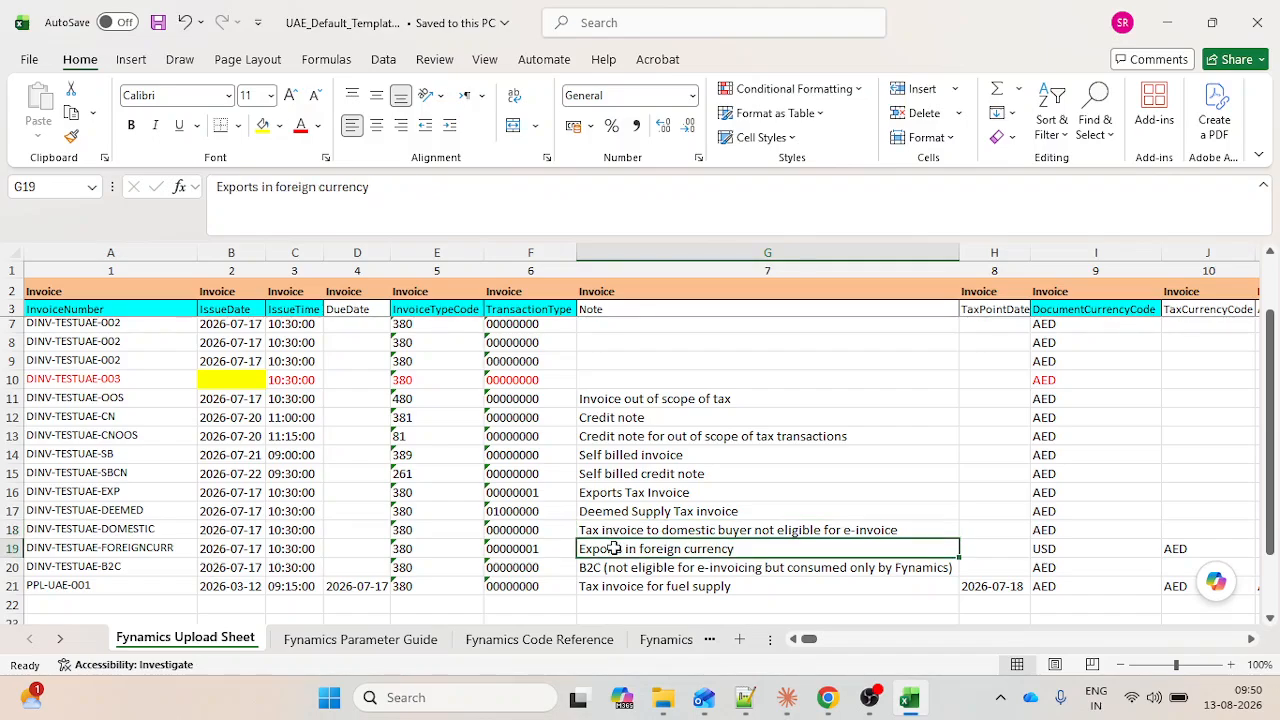
pyautogui.click(614, 566)
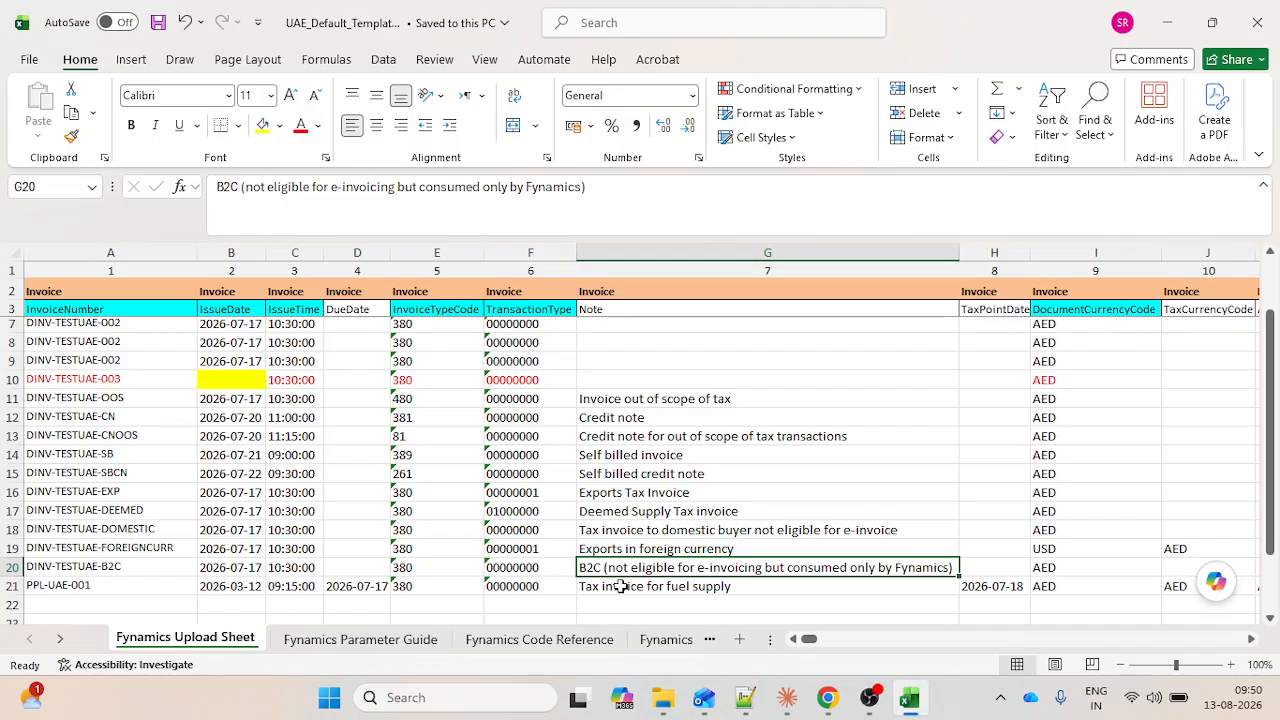
pyautogui.click(621, 587)
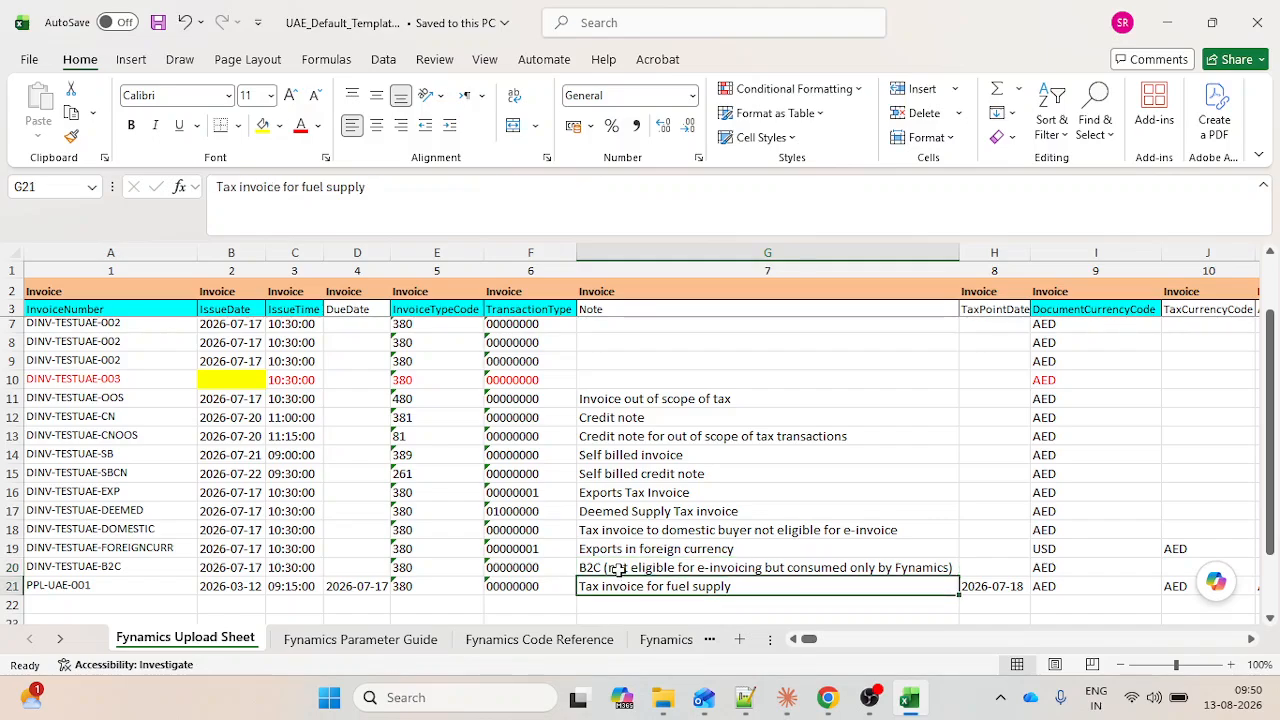
pyautogui.click(619, 569)
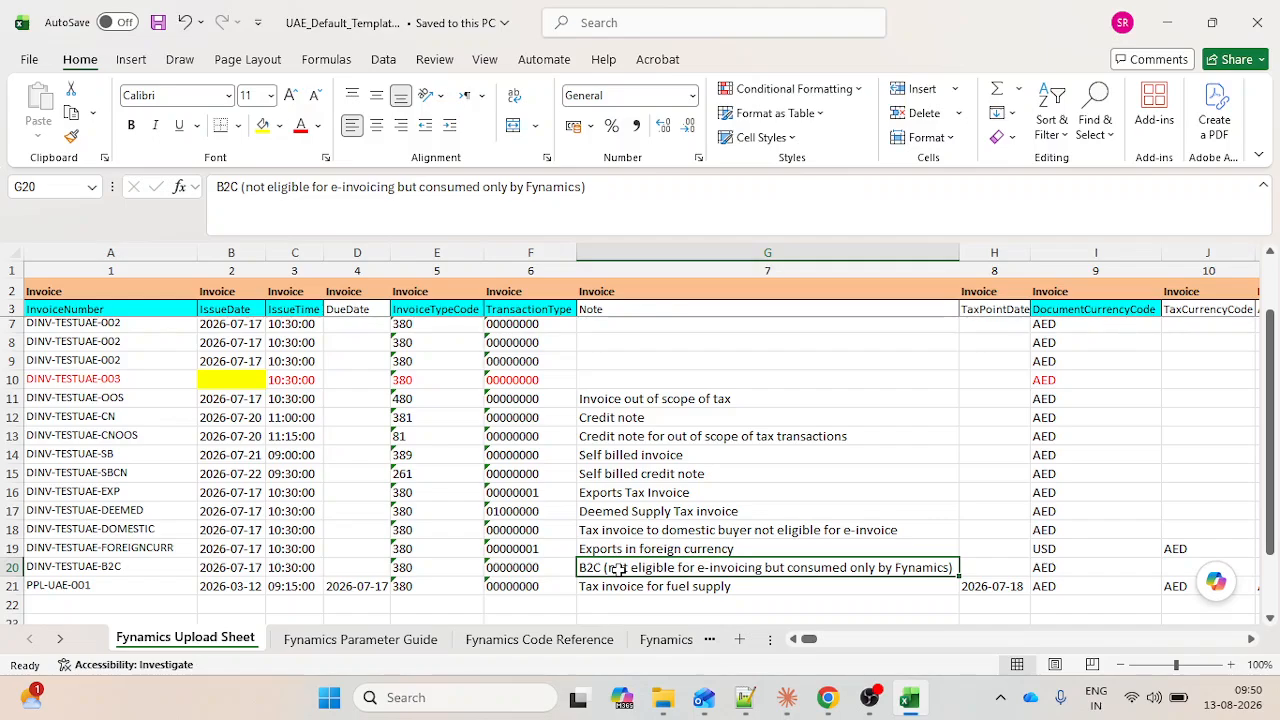
pyautogui.press('Down')
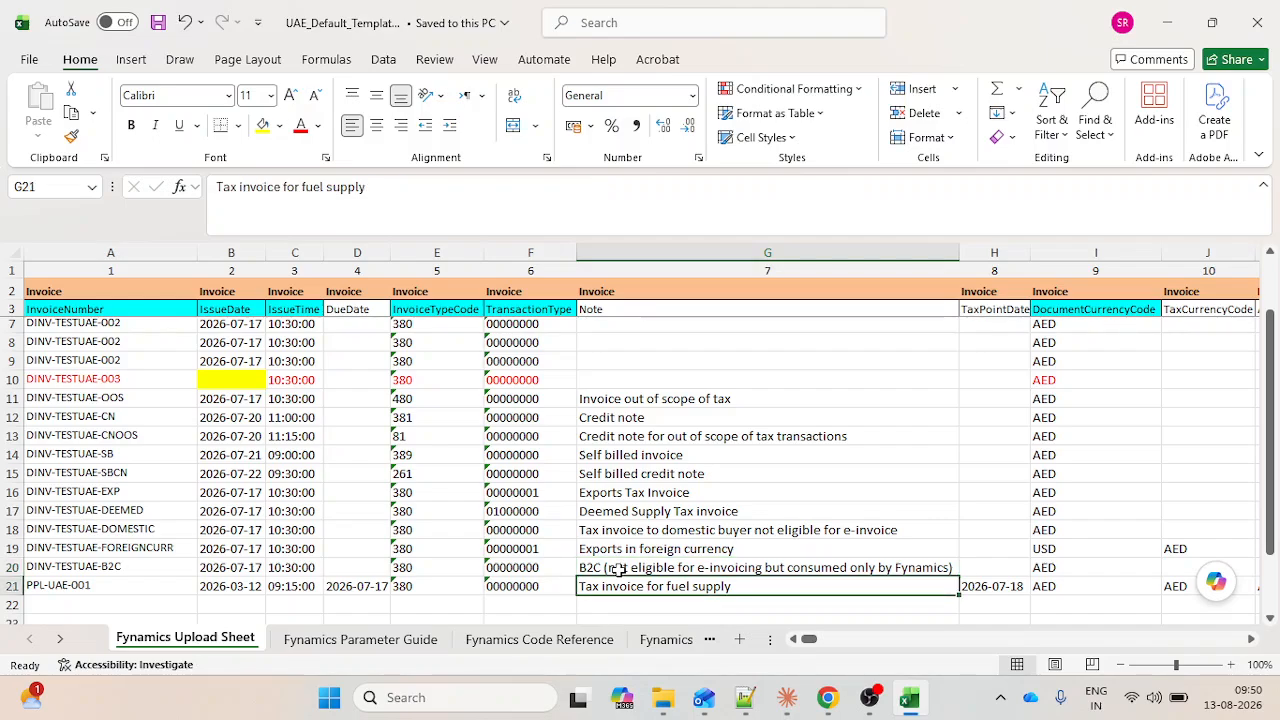
pyautogui.click(110, 587)
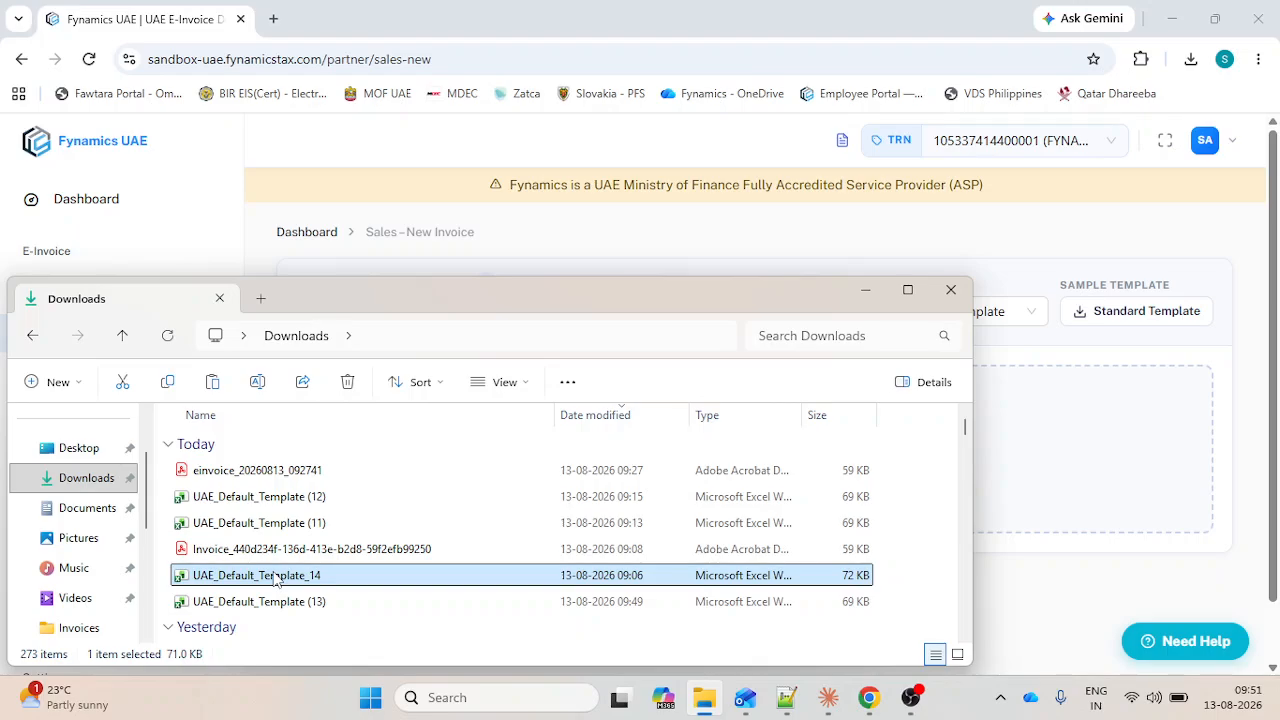
# Upload UAE_Default_Template_14.xlsx from the Downloads folder as new e-invoice data and review the successfully processed records.
pyautogui.moveTo(258, 580); pyautogui.dragTo(506, 434)
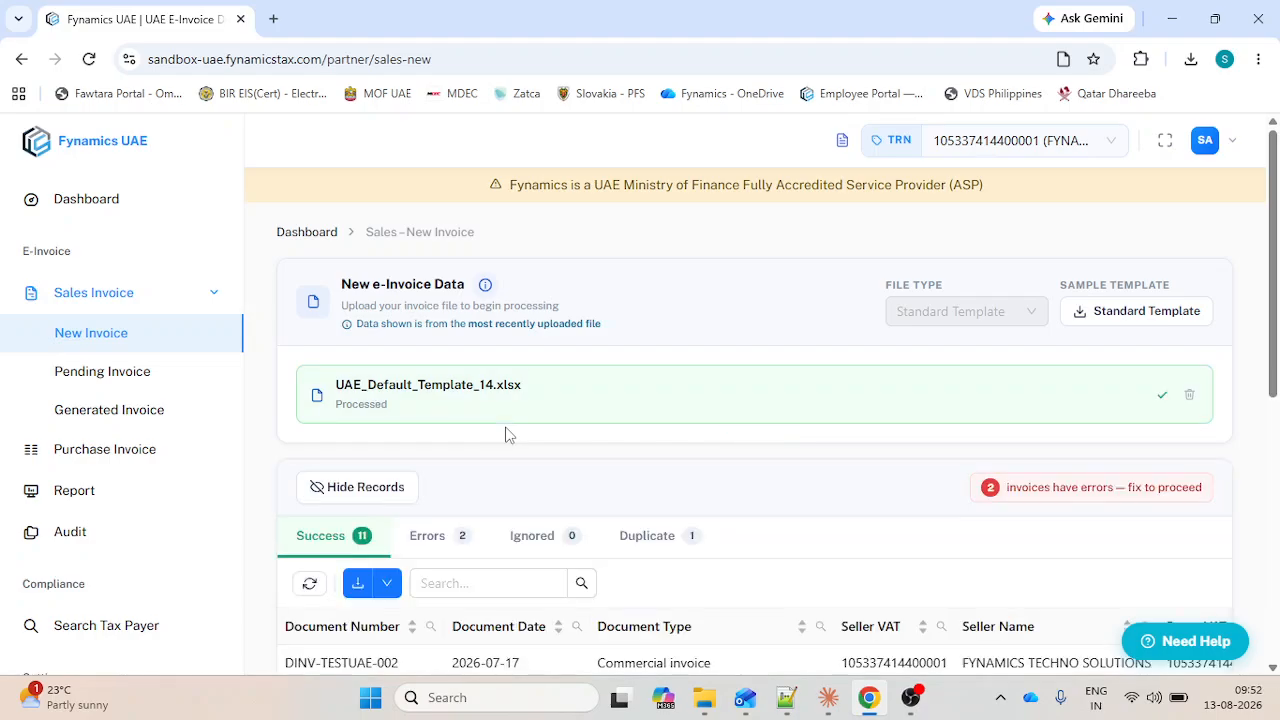
pyautogui.scroll(-2, 506, 434)
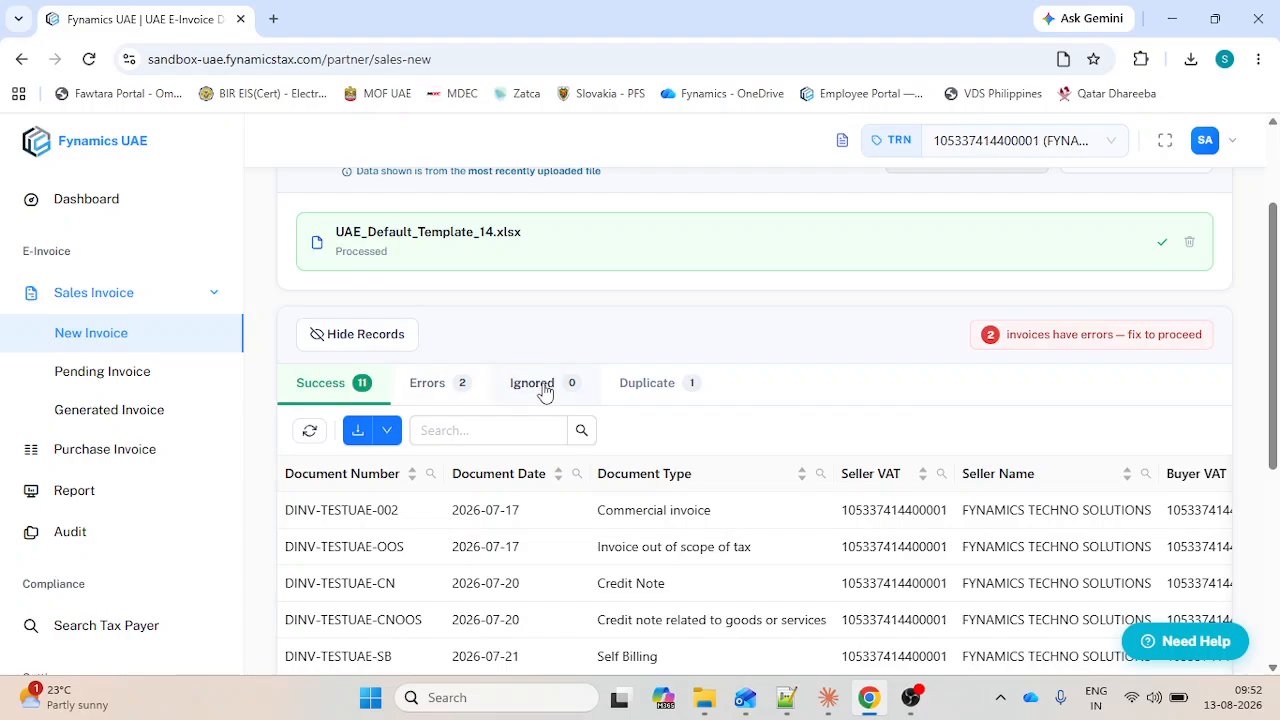
pyautogui.scroll(-1, 655, 397)
pyautogui.scroll(-1, 655, 397)
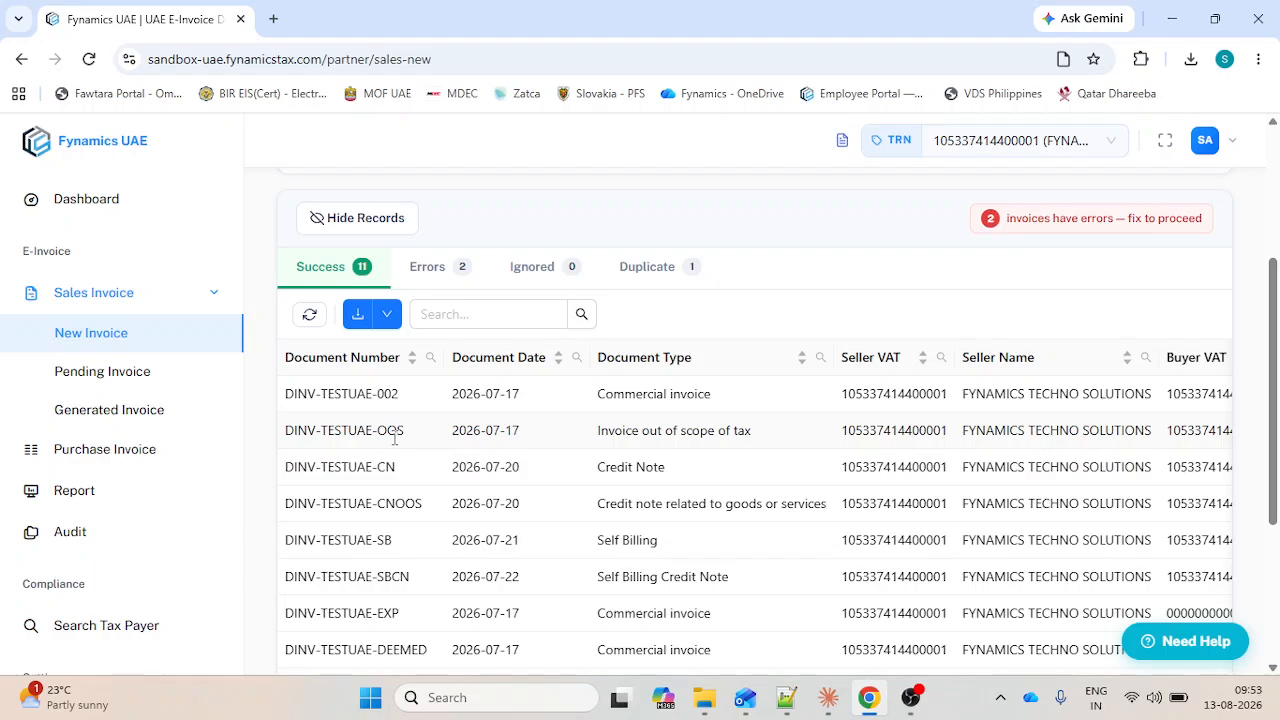
pyautogui.scroll(1, 394, 438)
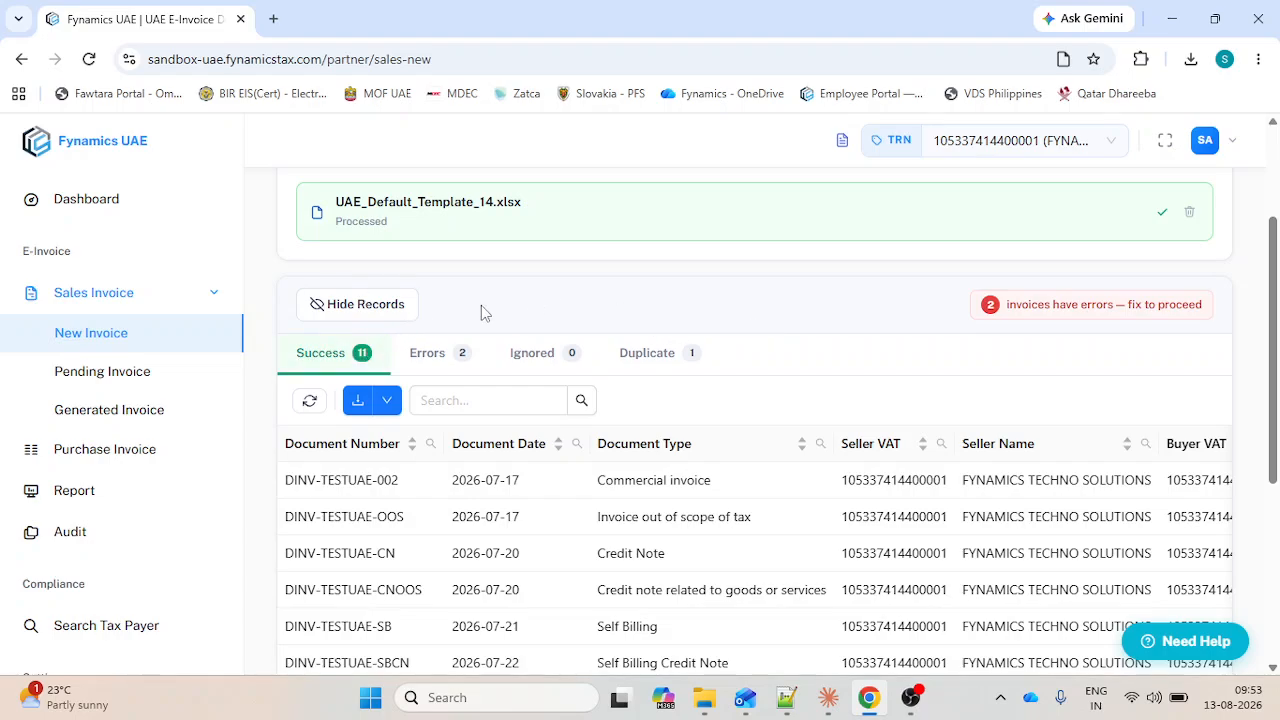
pyautogui.scroll(2, 481, 305)
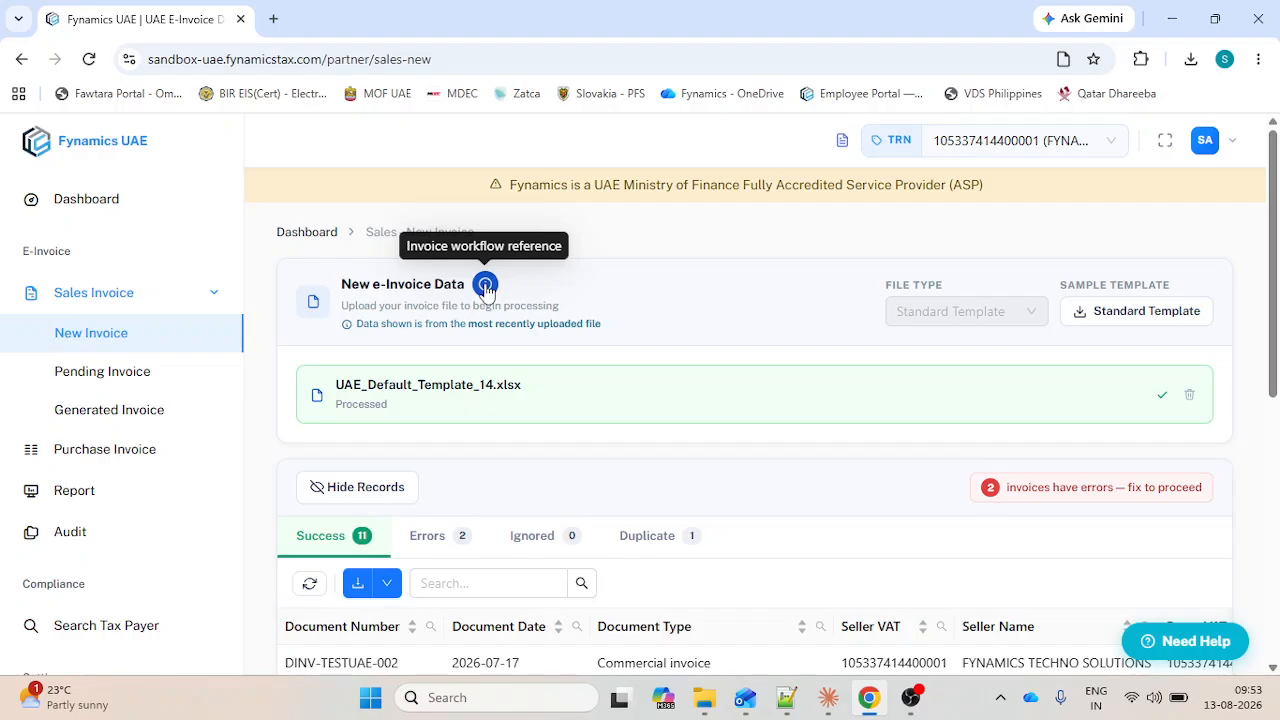
# Open the invoice workflow reference and examine the intake stages from invoice data received to the buyer's Peppol capability.
pyautogui.click(485, 286)
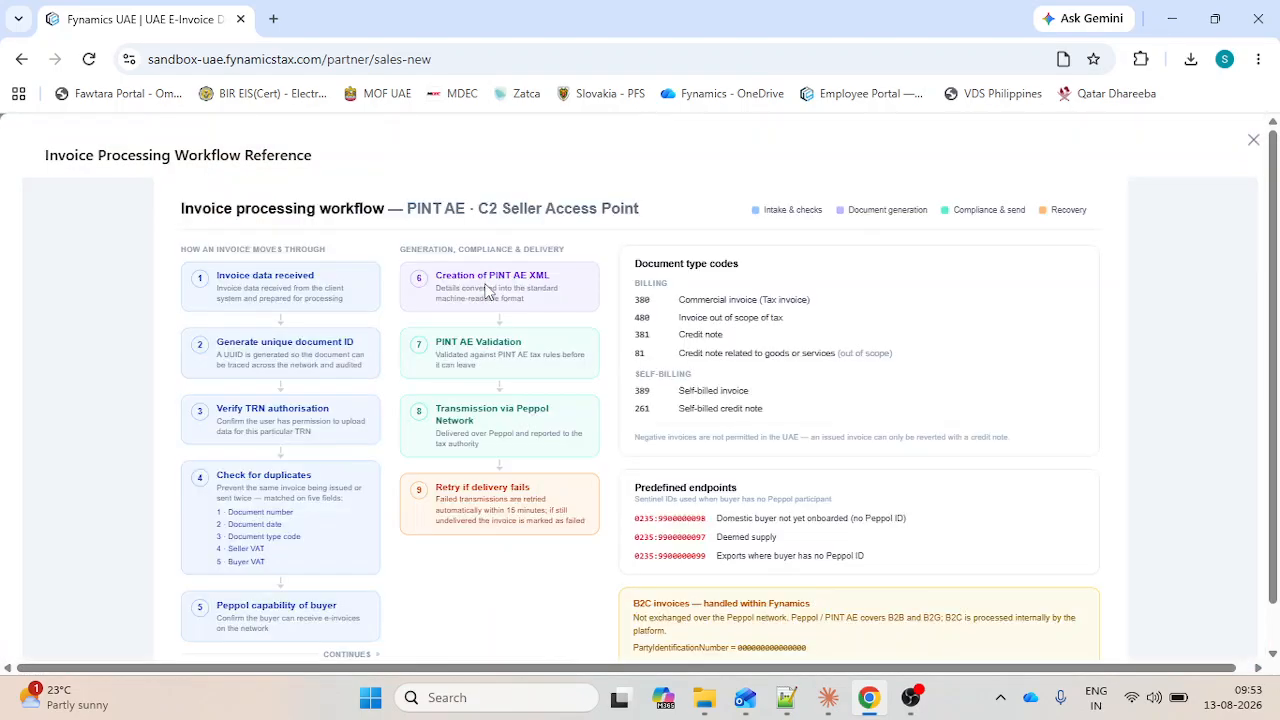
pyautogui.scroll(5, 485, 291)
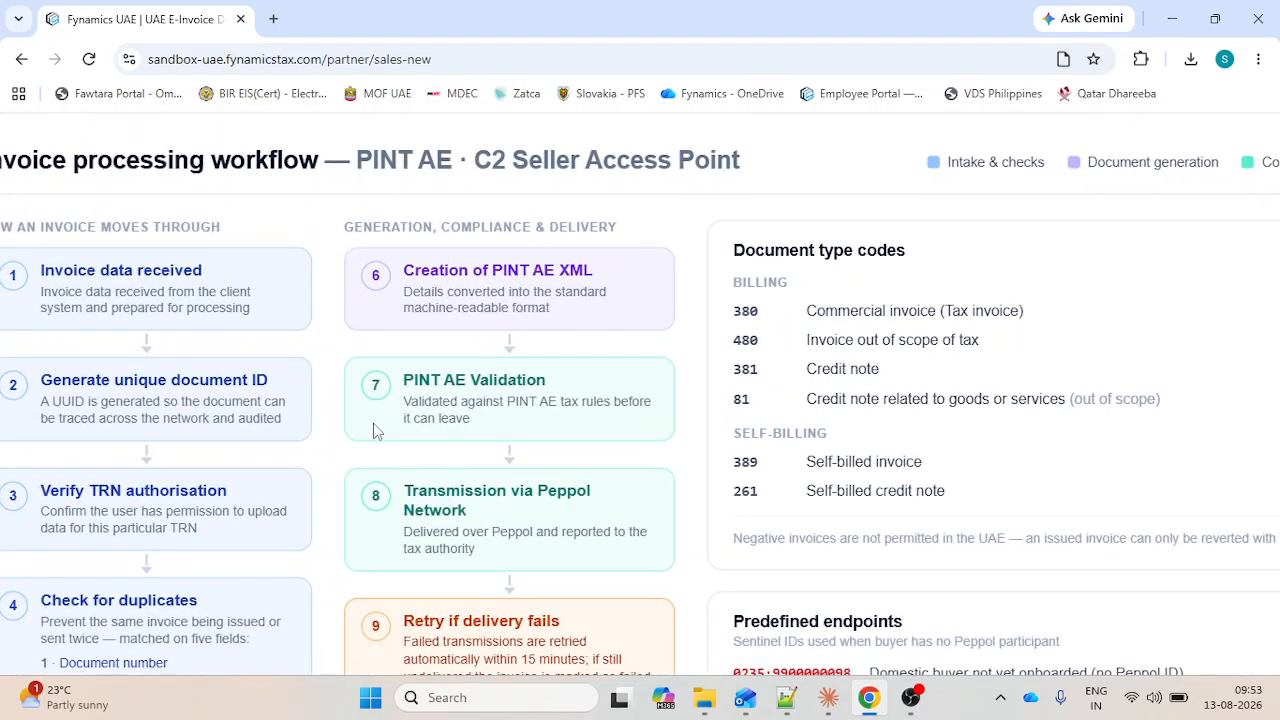
pyautogui.hscroll(-1, 374, 430)
pyautogui.scroll(-1, 194, 228)
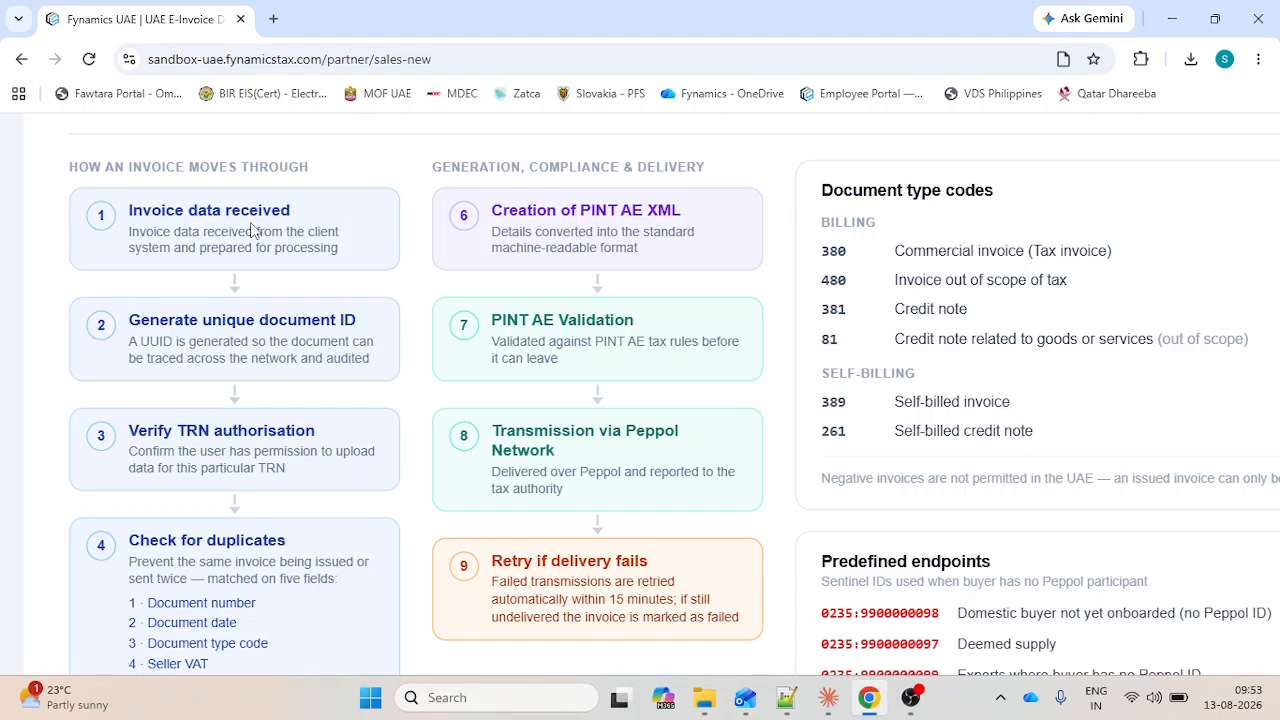
pyautogui.scroll(-1, 252, 231)
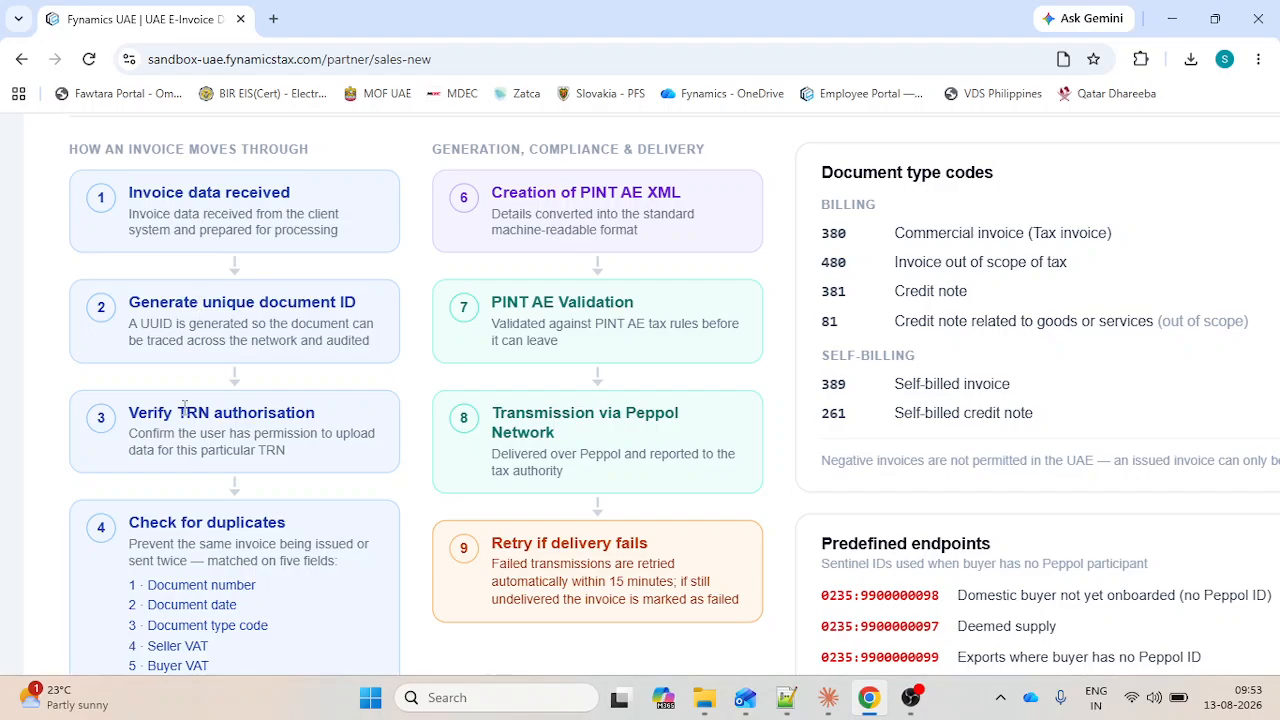
pyautogui.scroll(-2, 181, 413)
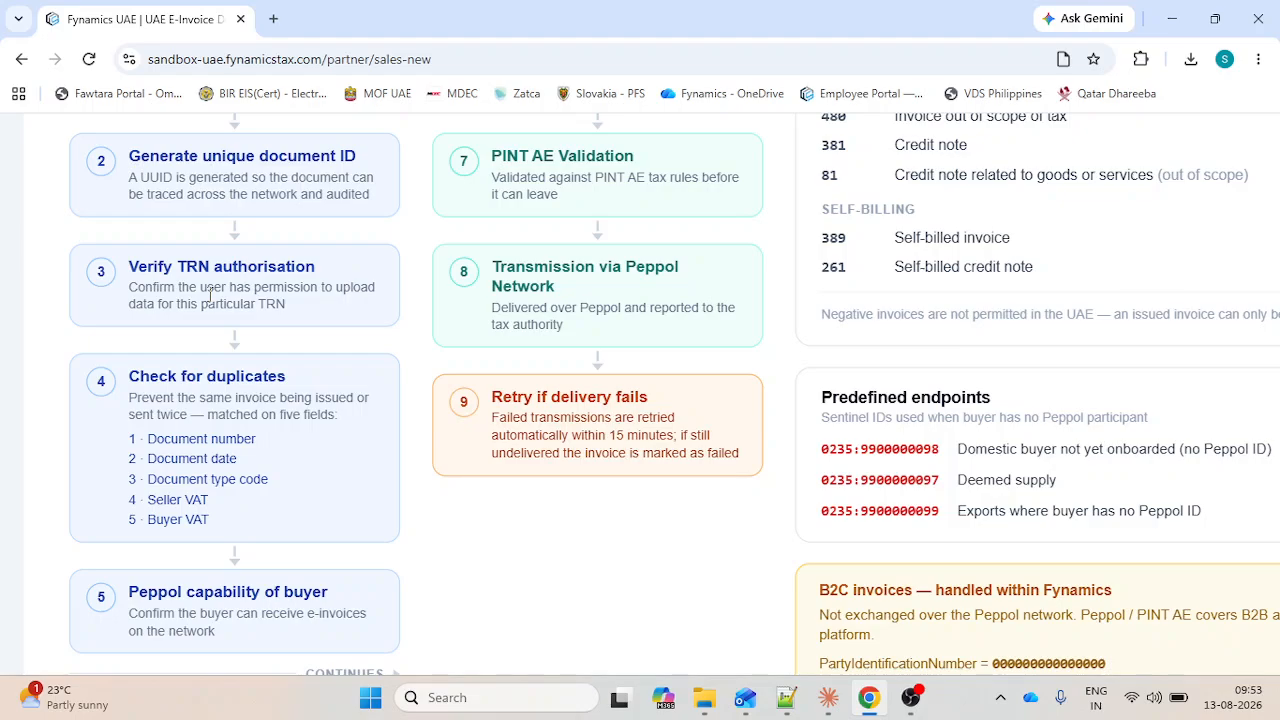
pyautogui.scroll(-1, 210, 295)
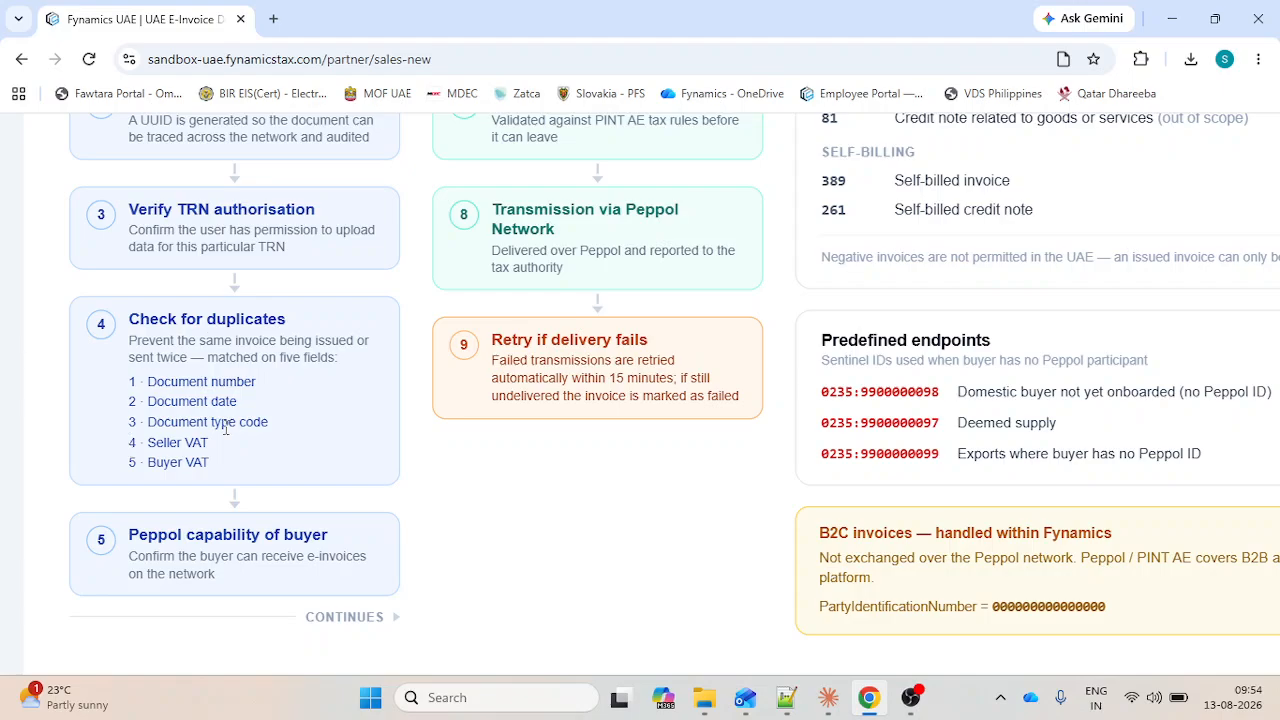
pyautogui.scroll(-1, 225, 428)
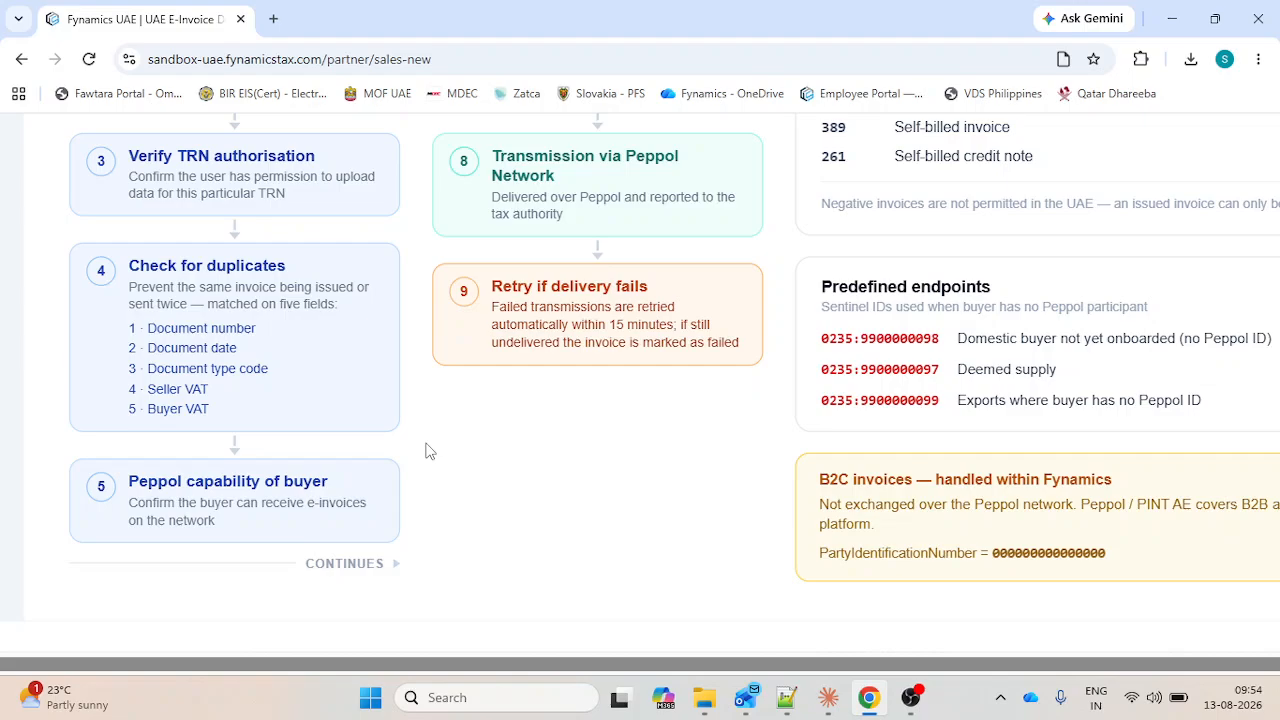
# Examine the generation, compliance and delivery stages from PINT AE XML creation to the retry of failed deliveries.
pyautogui.scroll(5, 428, 449)
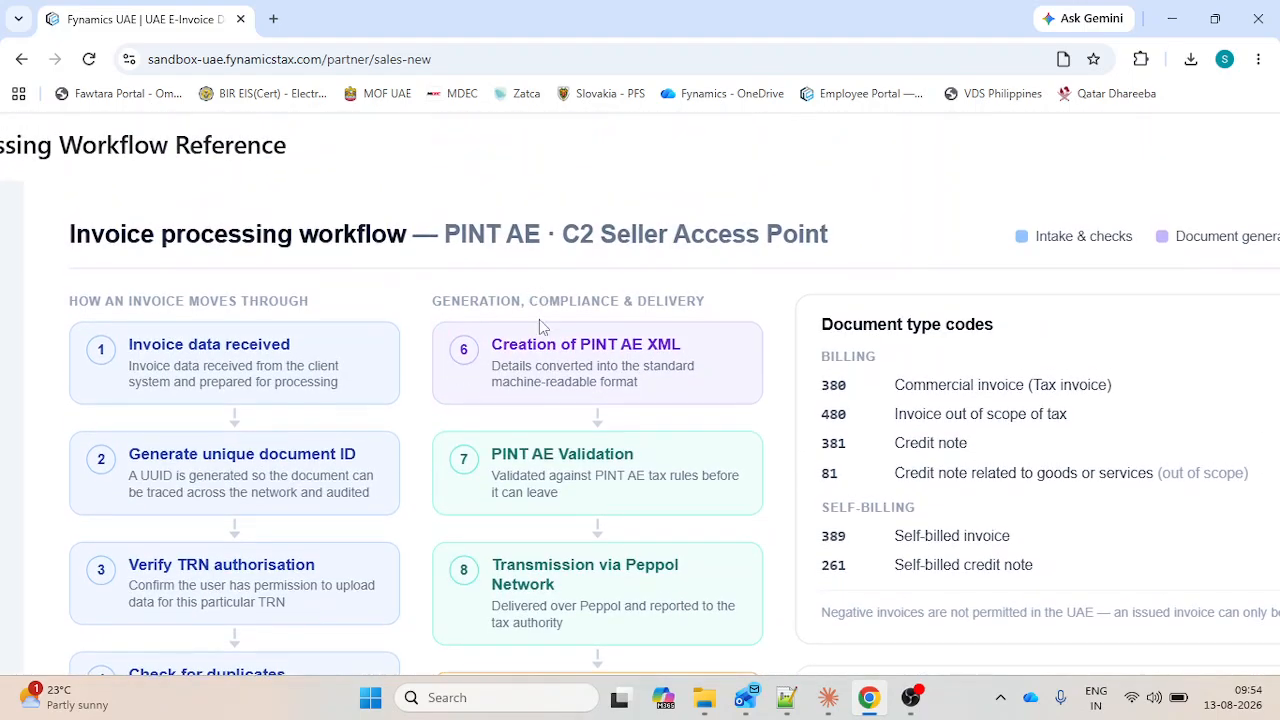
pyautogui.scroll(-2, 535, 345)
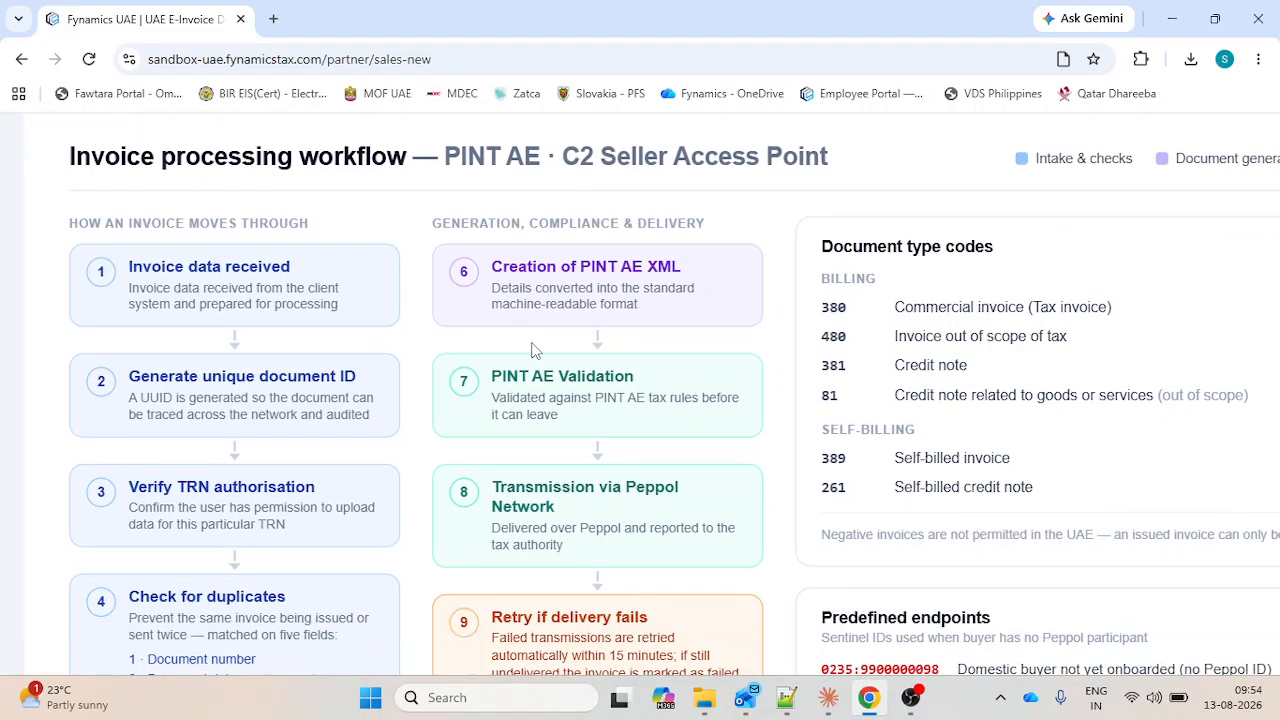
pyautogui.scroll(-1, 524, 385)
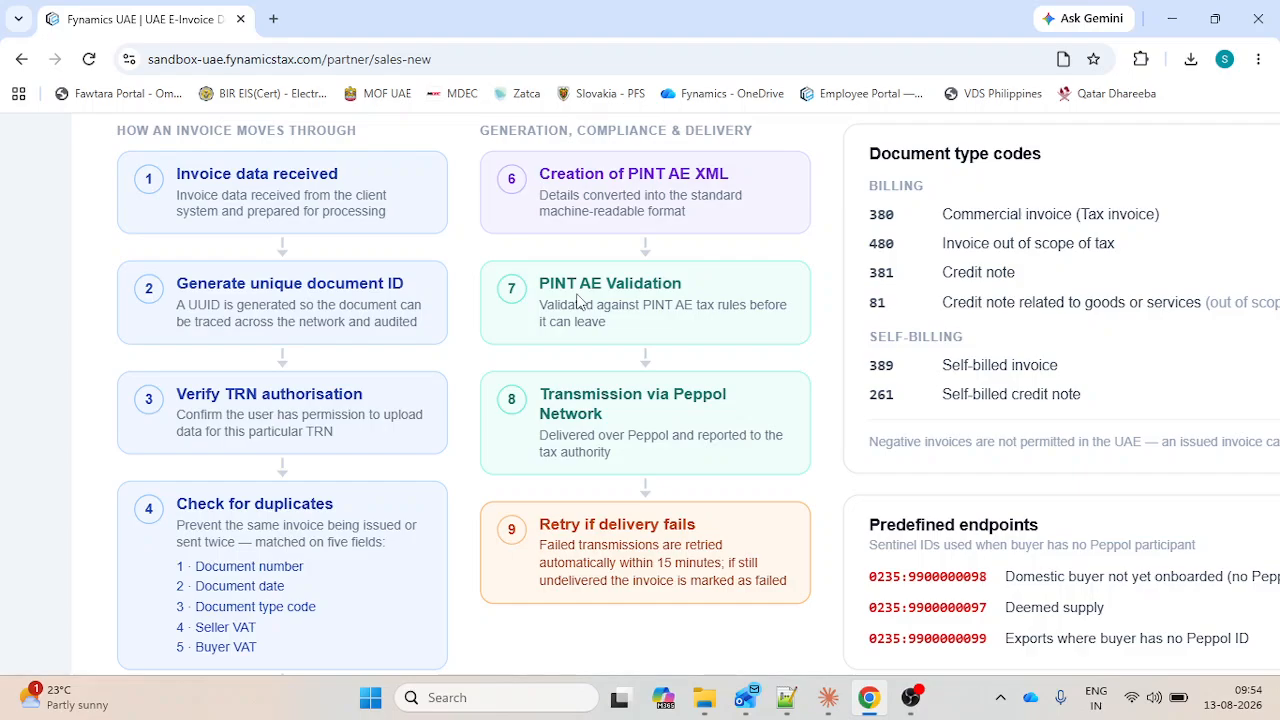
pyautogui.scroll(-1, 580, 302)
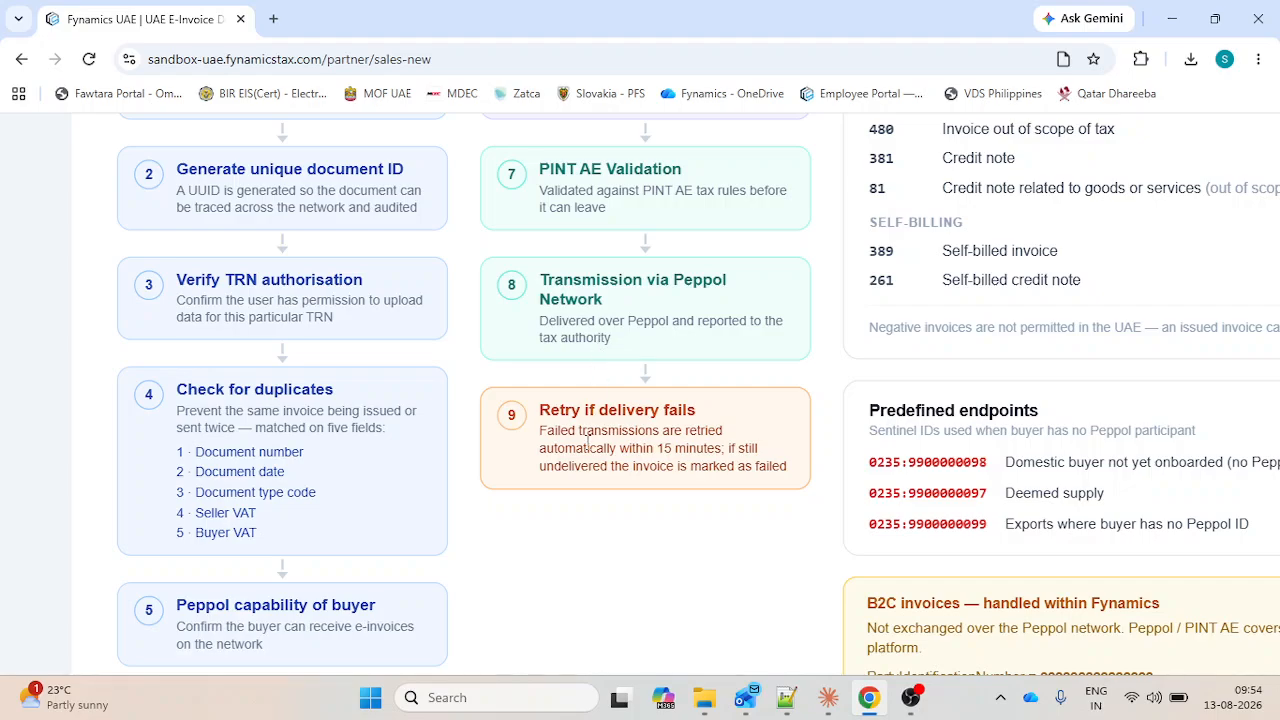
pyautogui.scroll(-1, 589, 450)
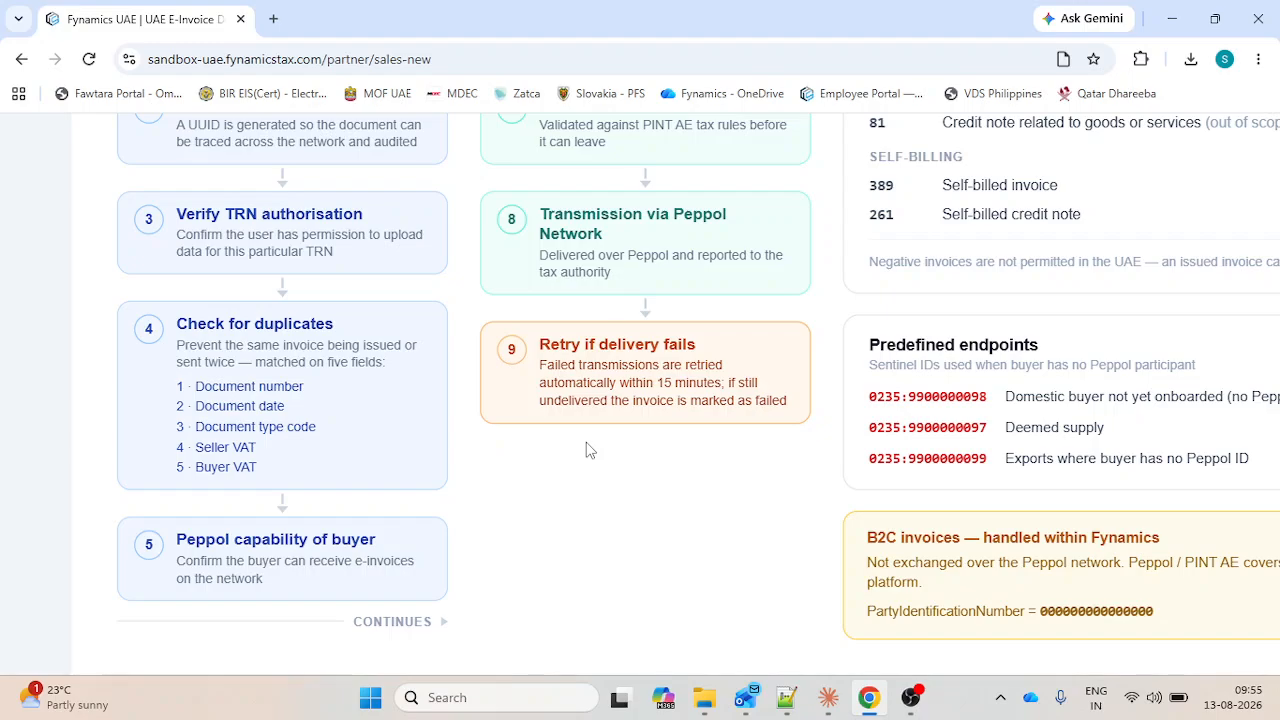
# Review the billing and self-billing document type codes in the workflow reference.
pyautogui.hscroll(1, 590, 450)
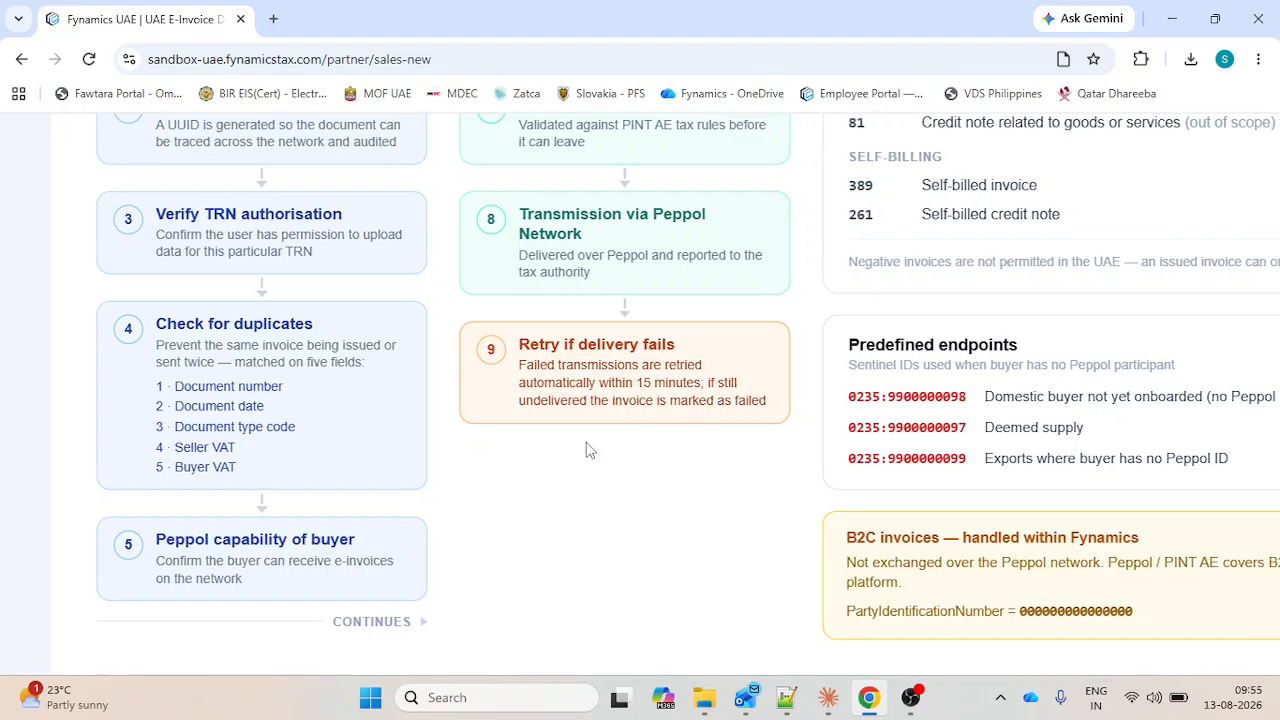
pyautogui.scroll(1, 590, 450)
pyautogui.scroll(1, 590, 450)
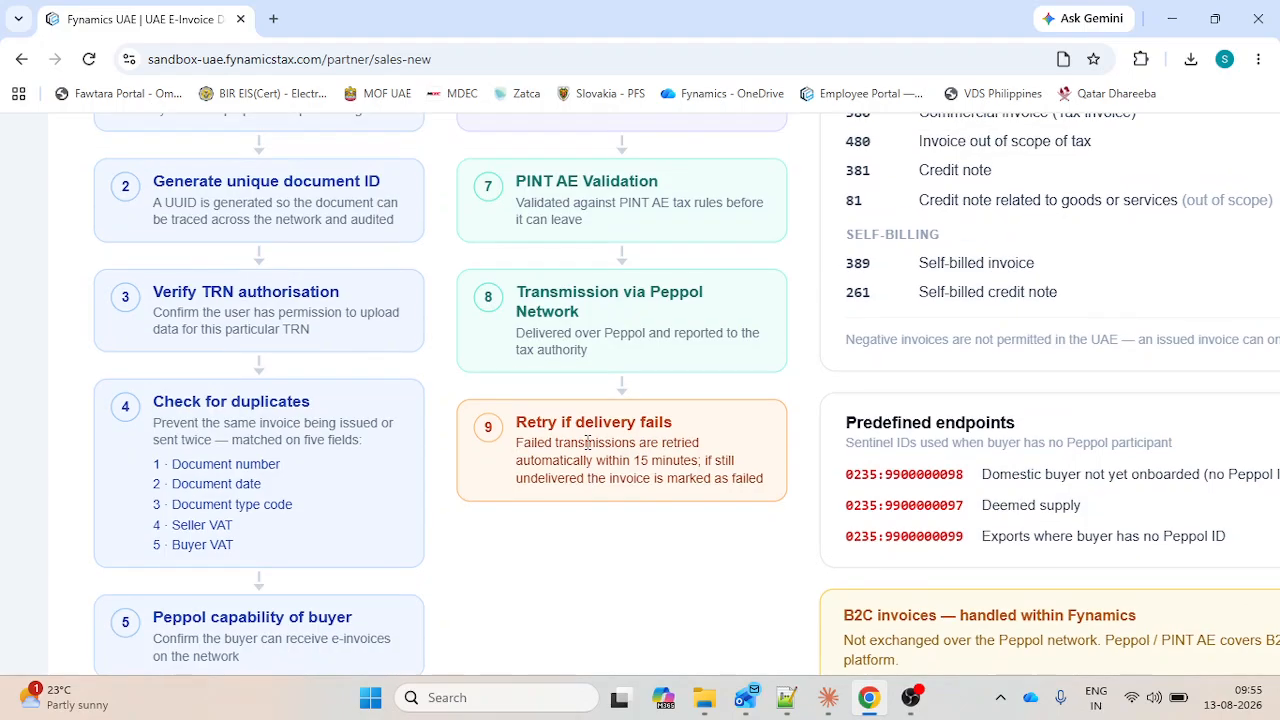
pyautogui.hscroll(4, 983, 360)
pyautogui.scroll(3, 983, 360)
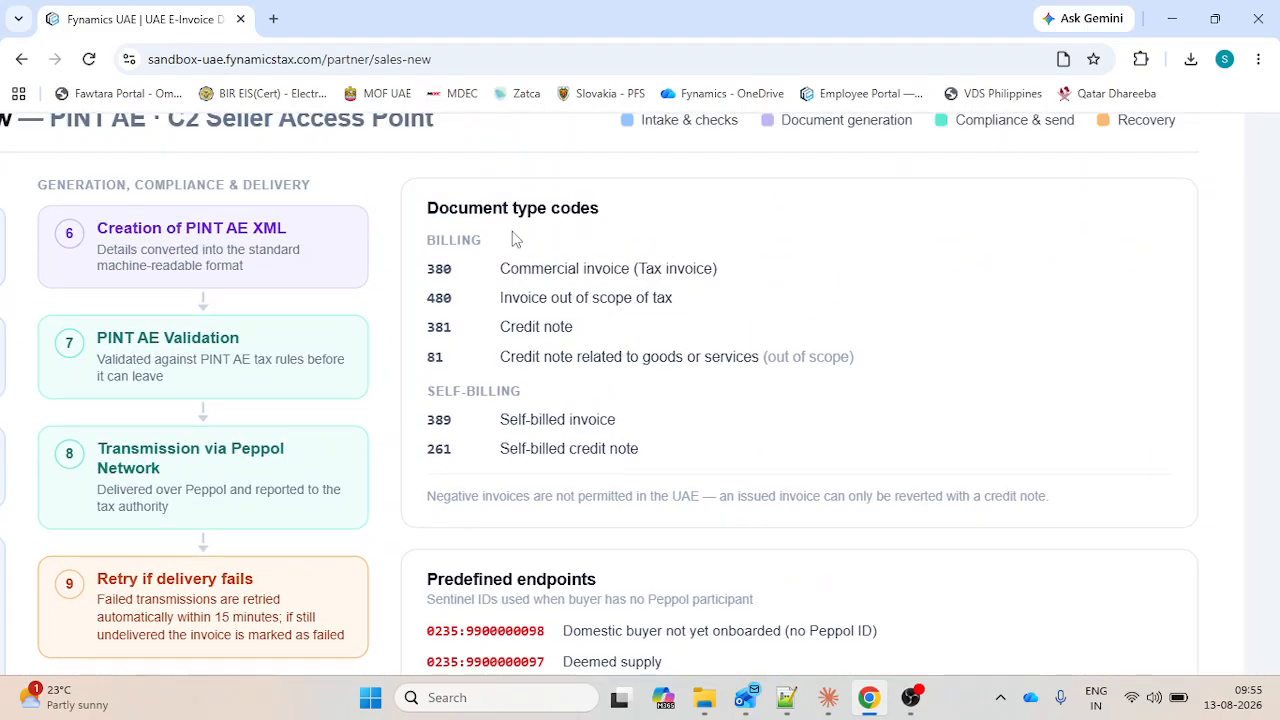
pyautogui.scroll(-1, 510, 378)
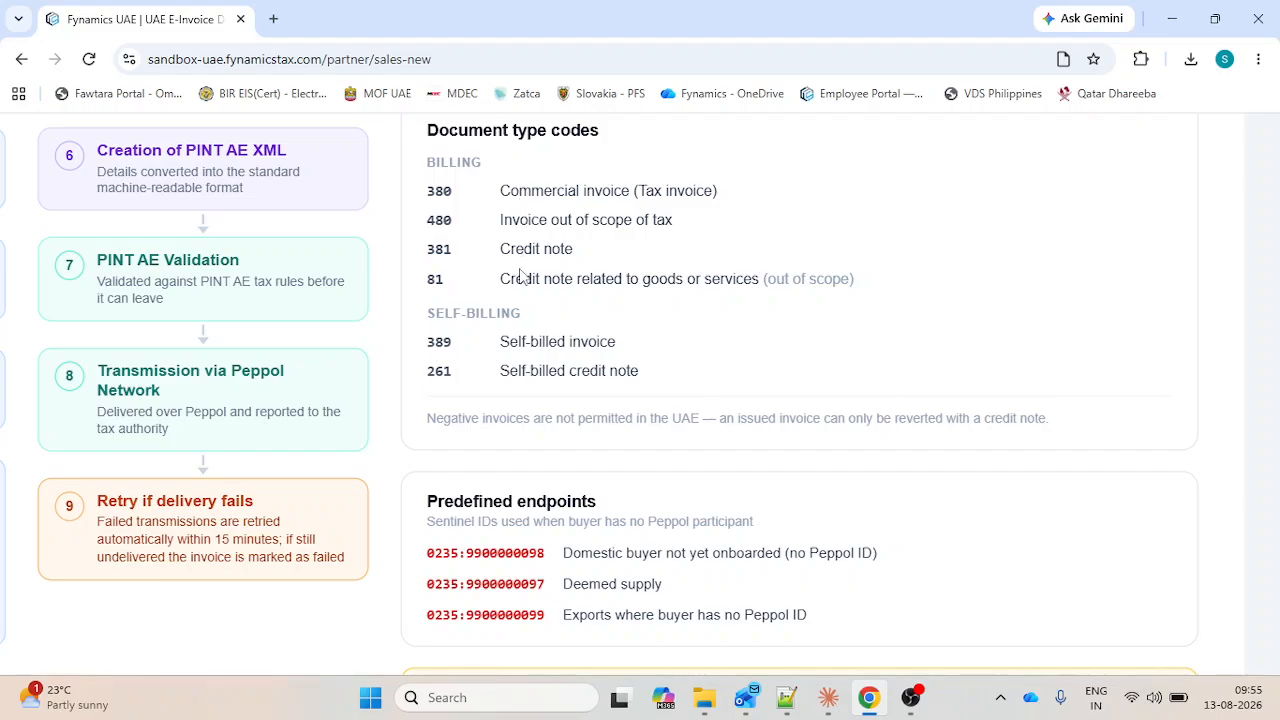
# Review the predefined endpoints for non-onboarded buyers, deemed supply and exports plus the B2C note, and close the workflow reference.
pyautogui.scroll(-3, 527, 343)
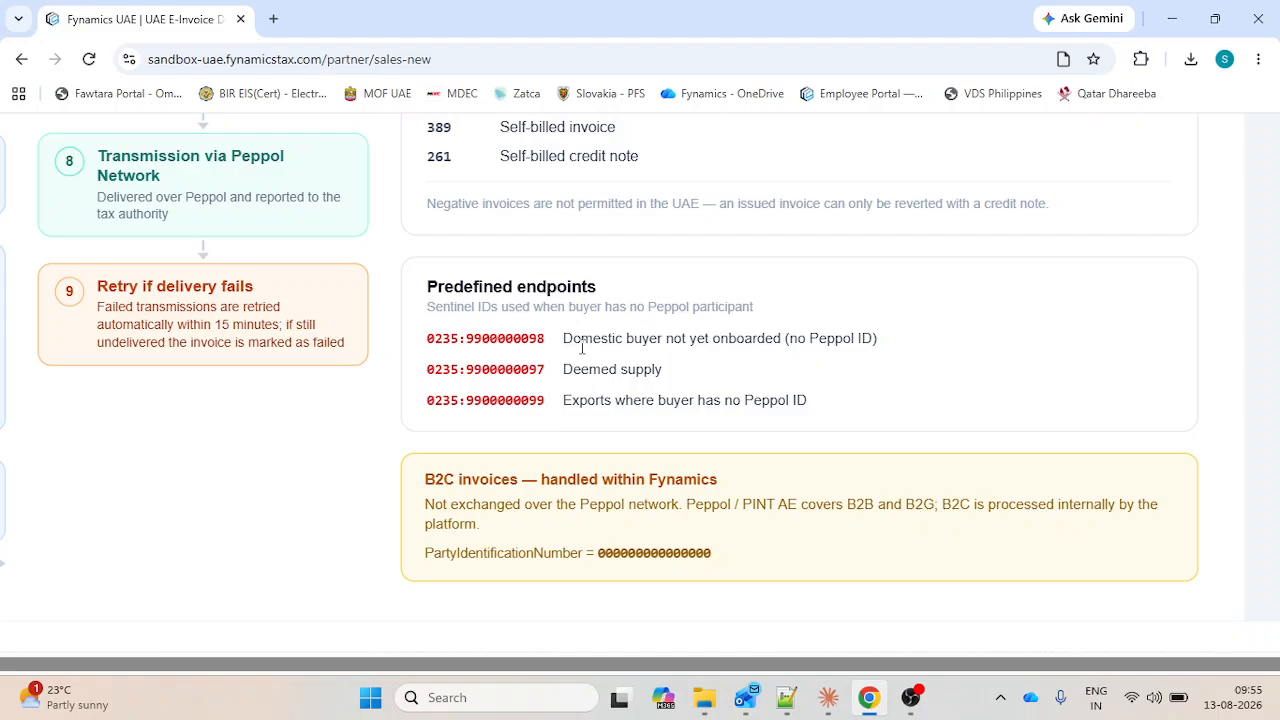
pyautogui.doubleClick(520, 345)
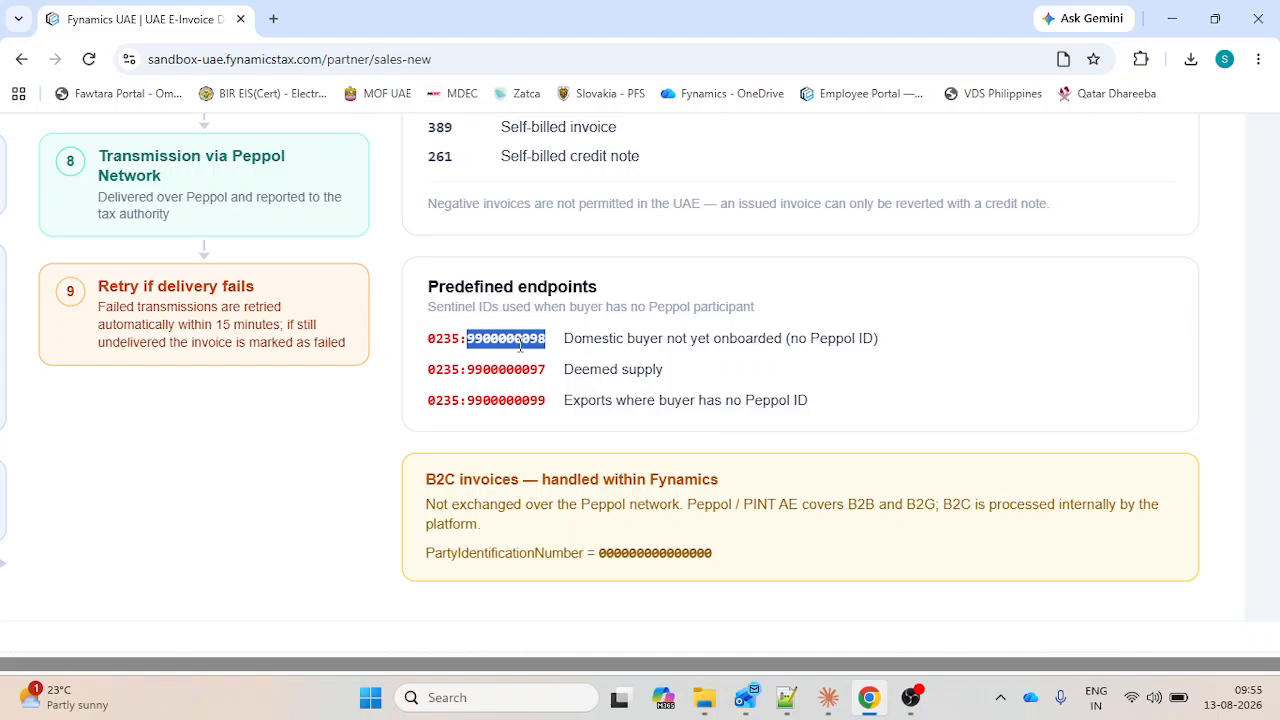
pyautogui.click(520, 345)
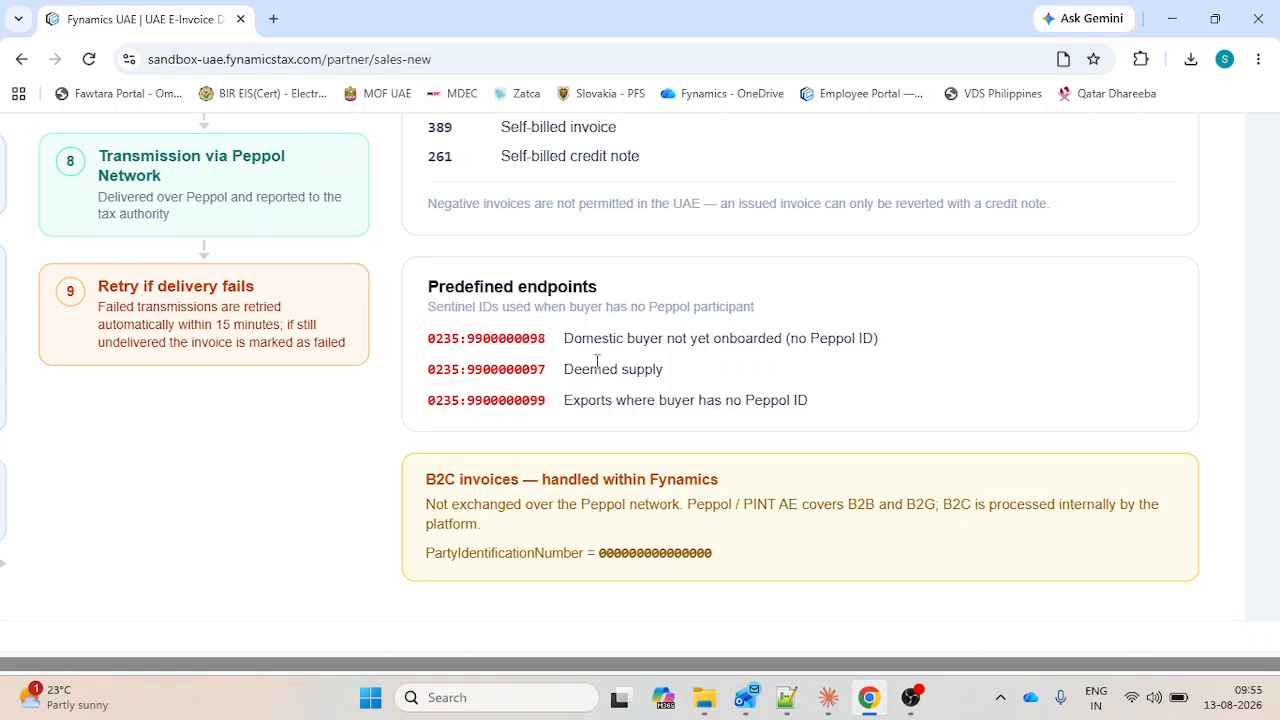
pyautogui.doubleClick(528, 369)
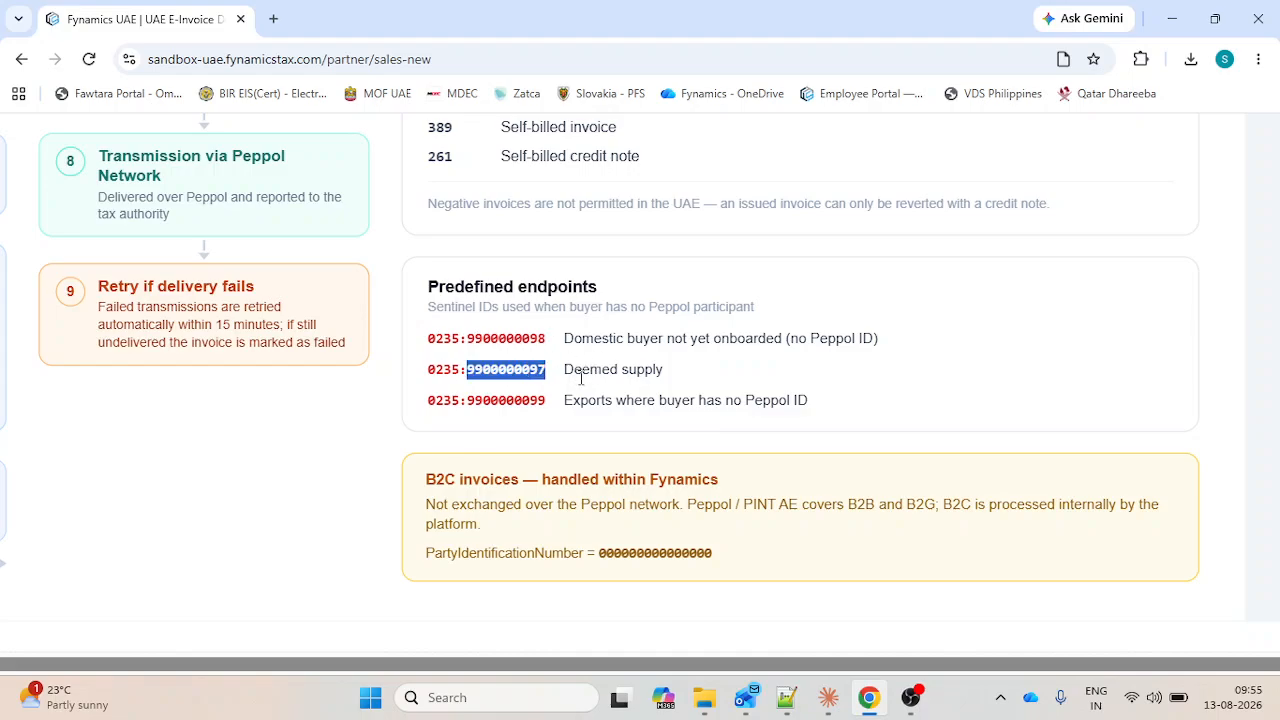
pyautogui.doubleClick(499, 401)
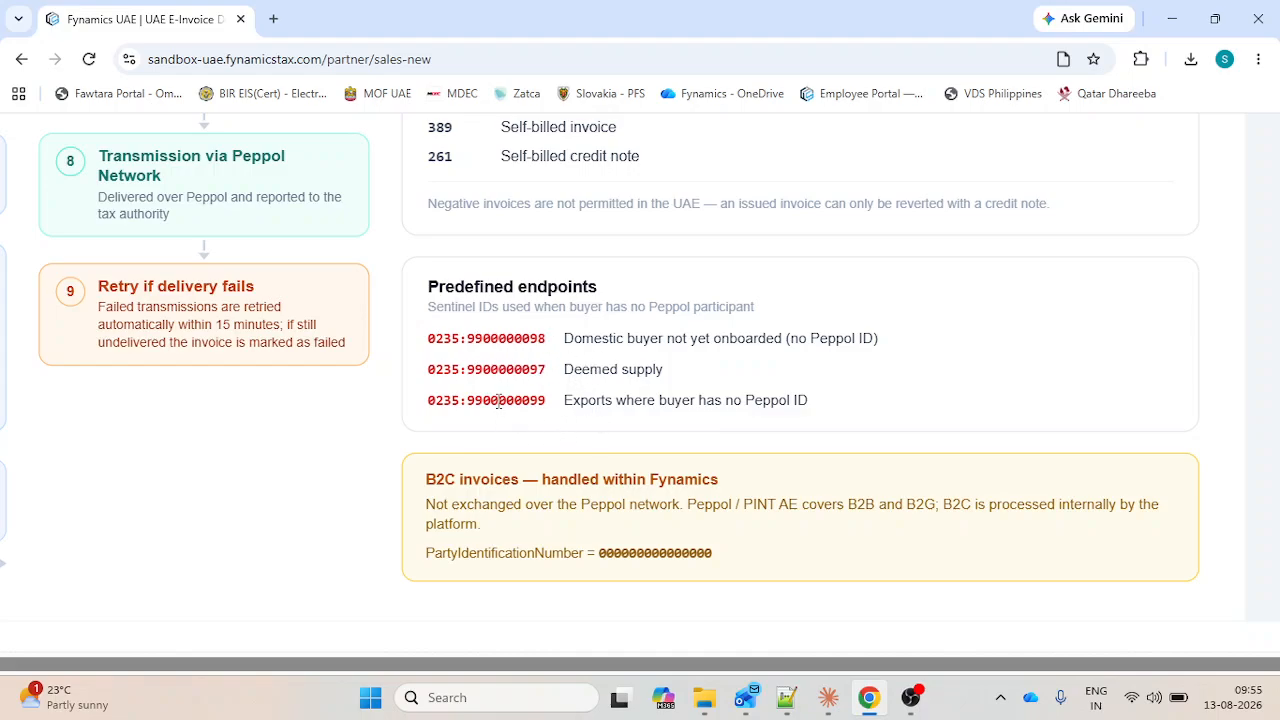
pyautogui.click(584, 408)
pyautogui.scroll(-5, 816, 522)
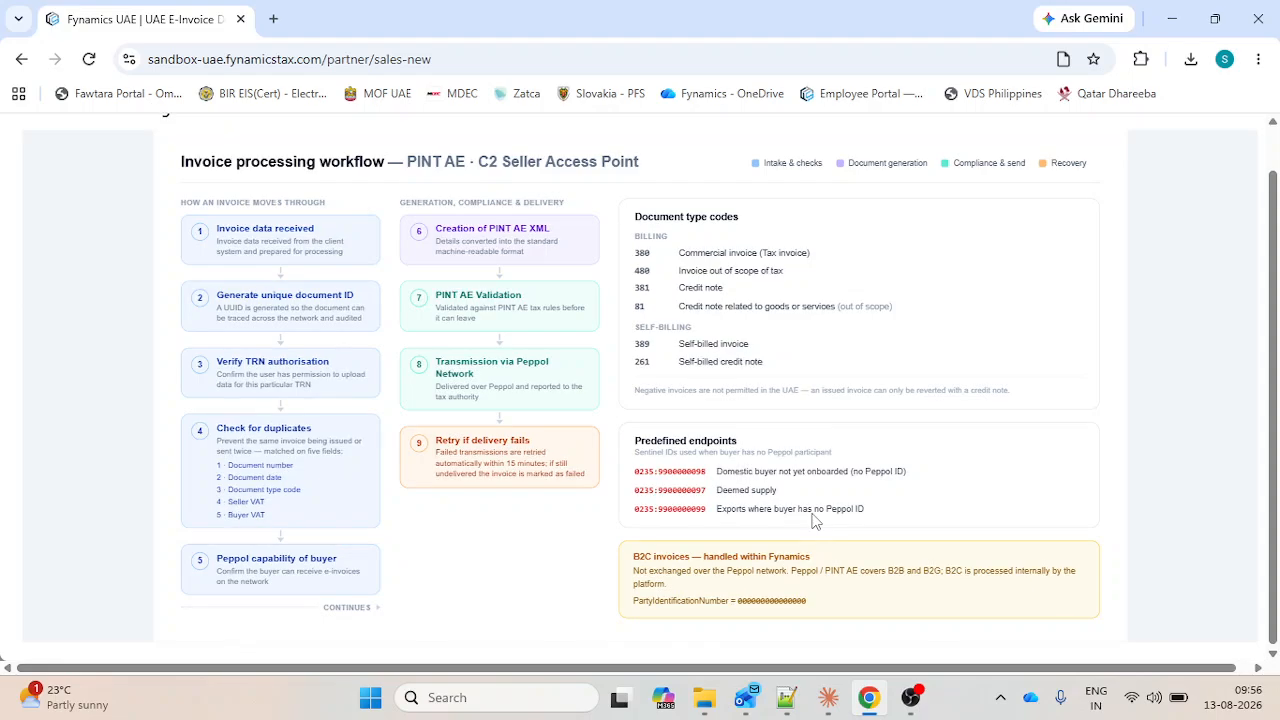
pyautogui.scroll(1, 848, 491)
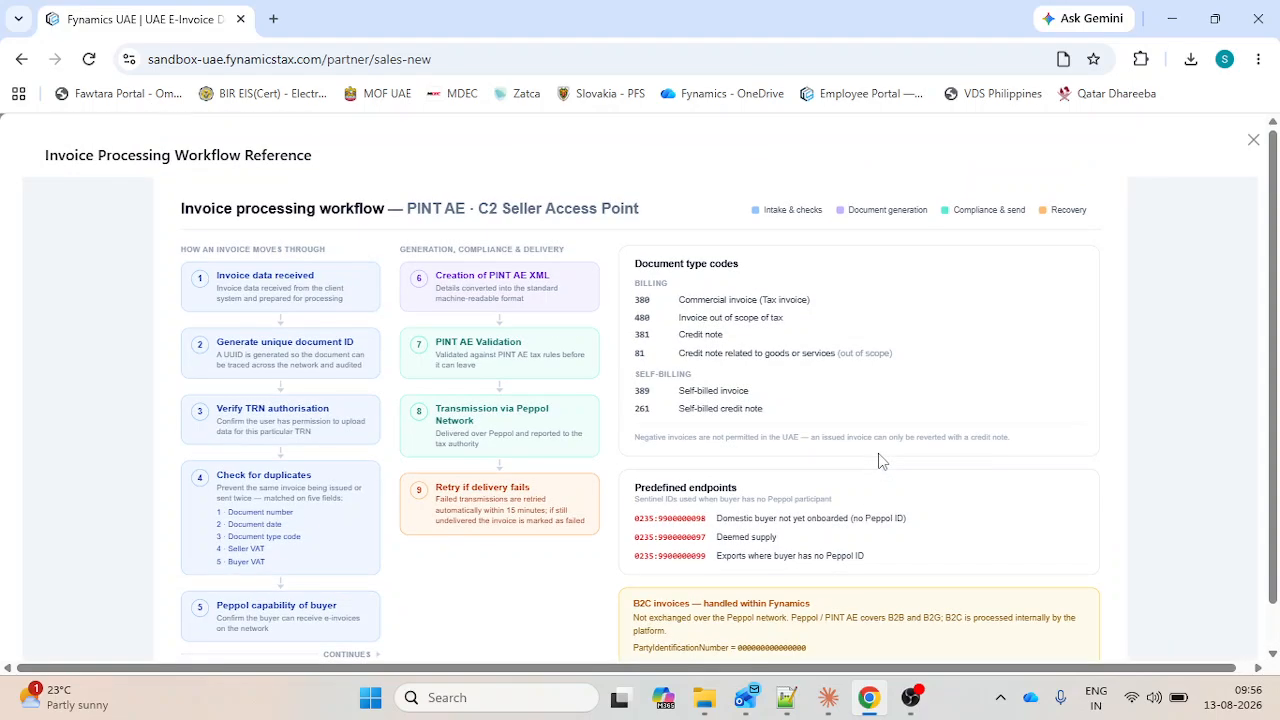
pyautogui.click(1253, 140)
# Show the invoices with errors and inspect the correction form for invoice DINV-TESTUAE-003, closing it without changes.
pyautogui.scroll(-2, 590, 483)
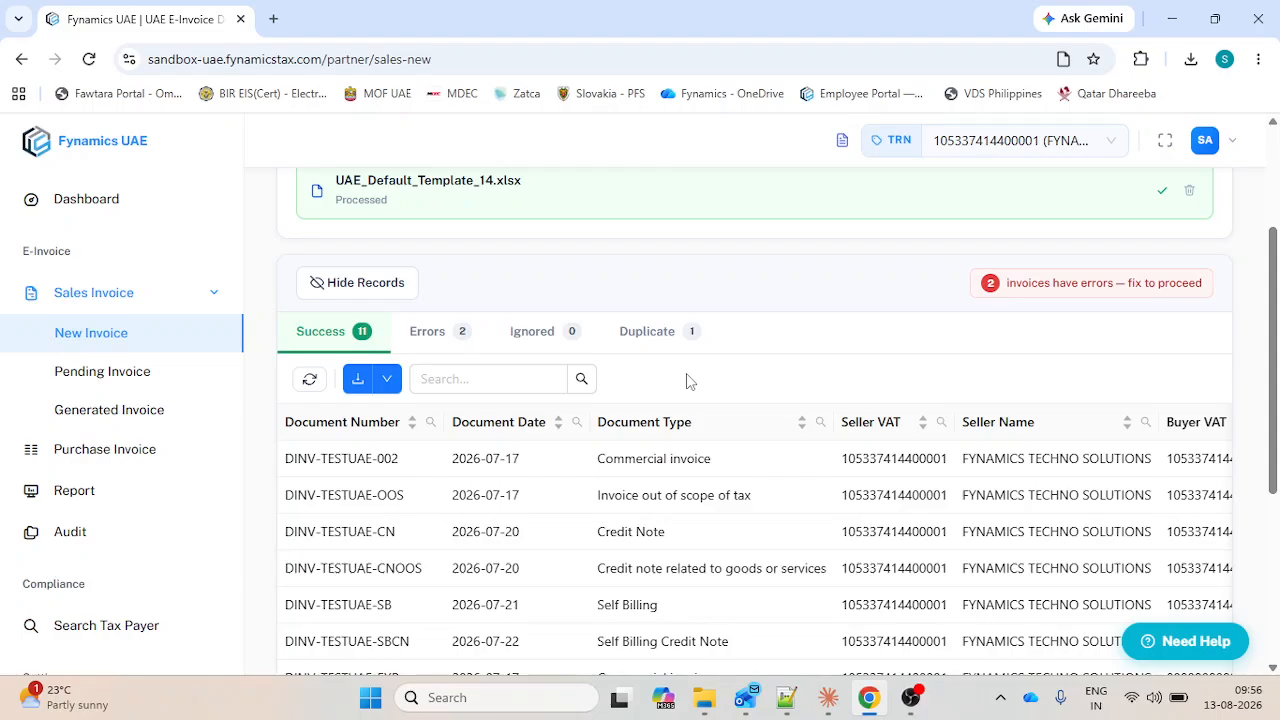
pyautogui.scroll(-1, 686, 378)
pyautogui.click(452, 277)
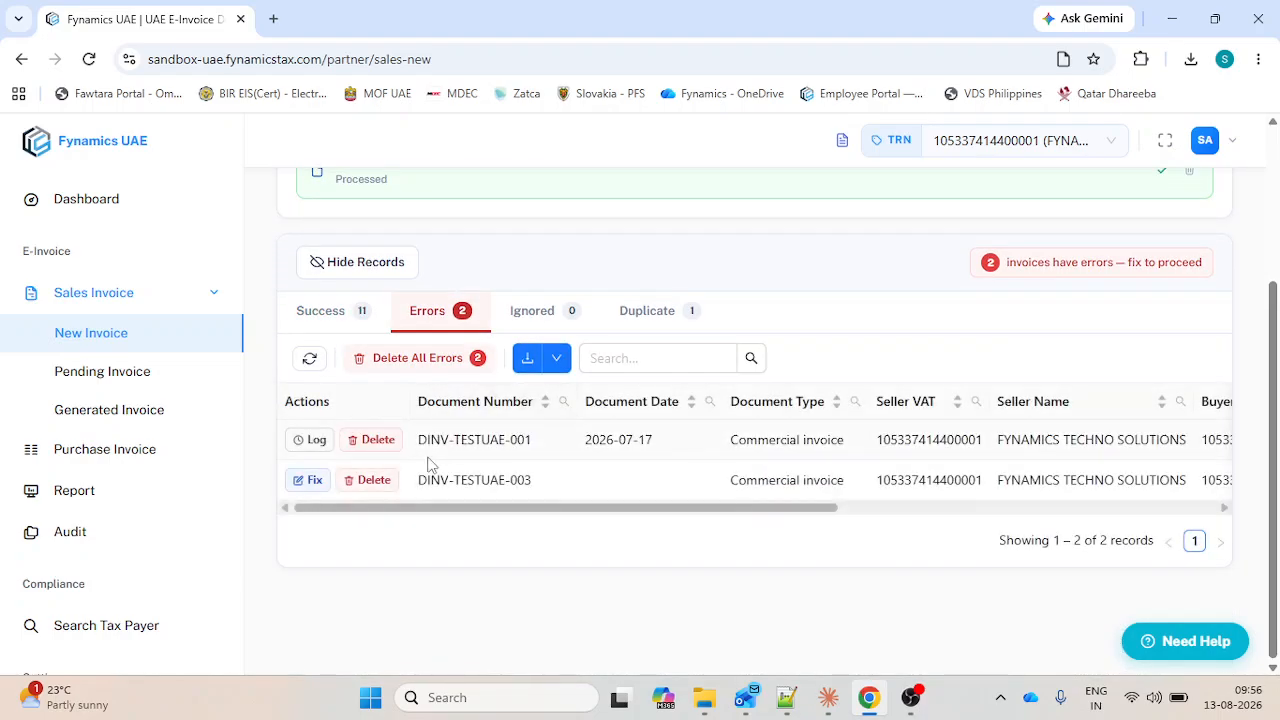
pyautogui.click(311, 484)
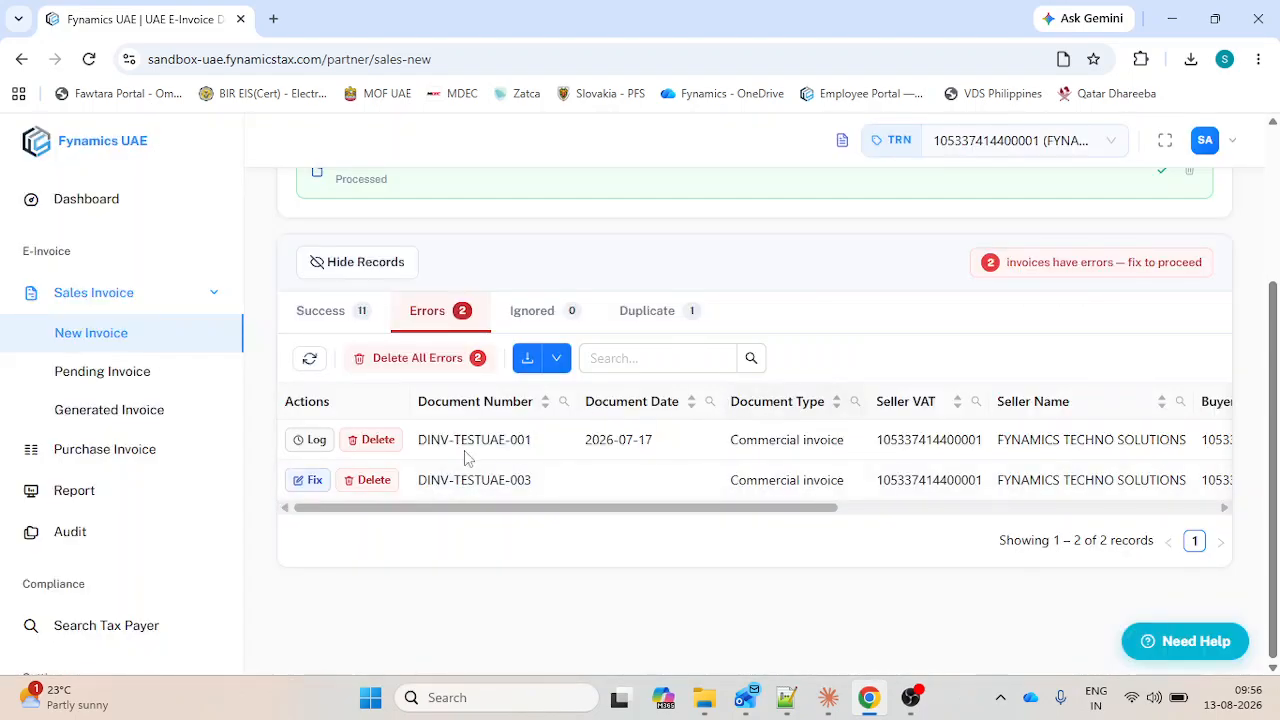
pyautogui.click(306, 481)
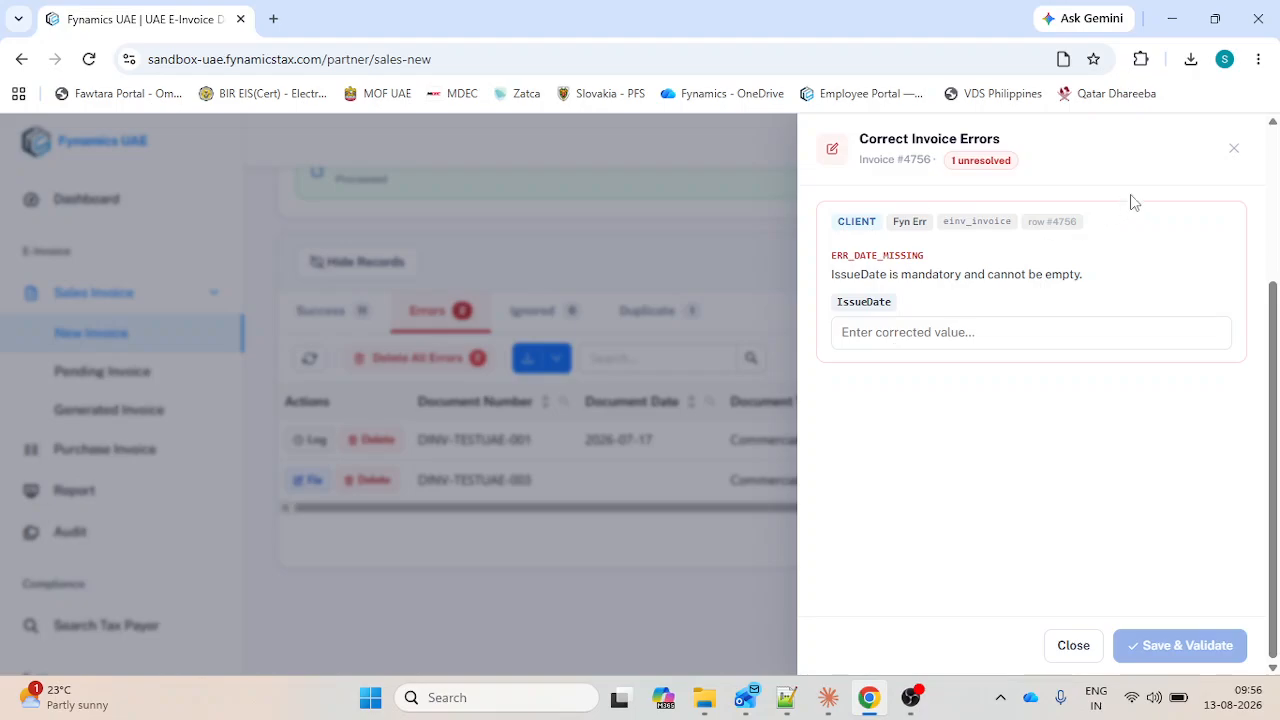
pyautogui.click(1233, 150)
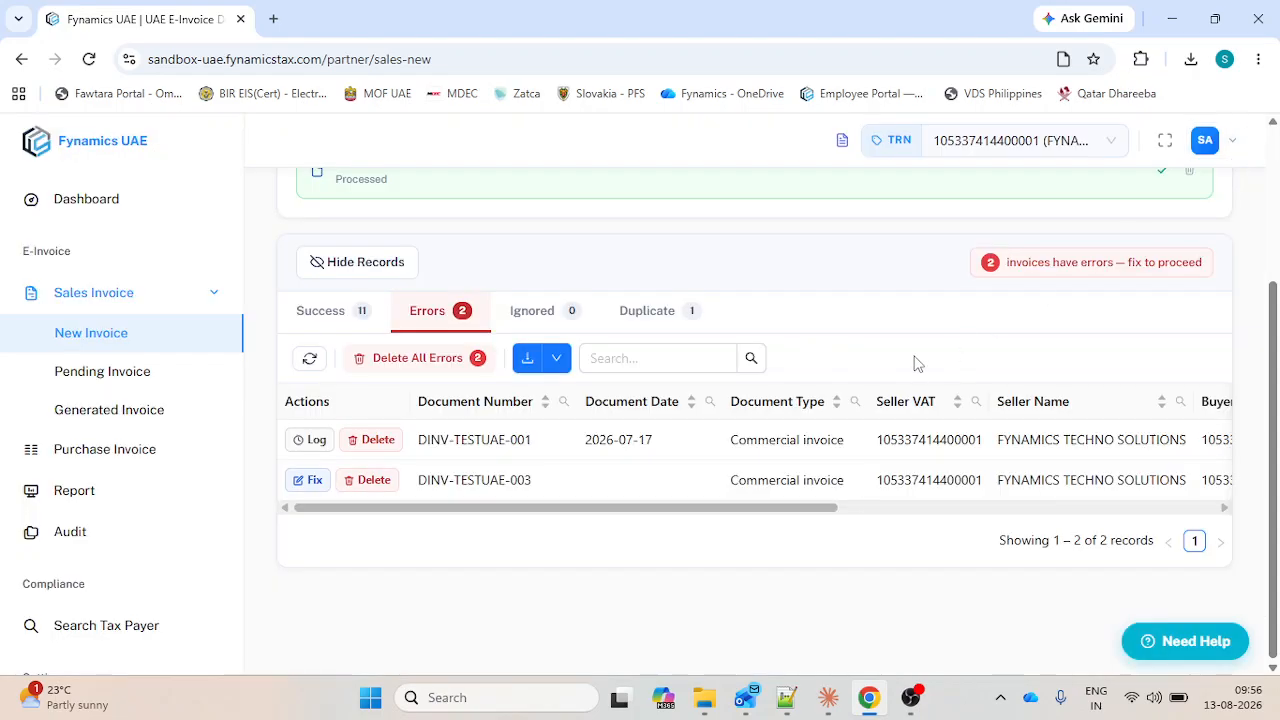
# Check the download formats offered for the error records and read the error log of invoice DINV-TESTUAE-001.
pyautogui.scroll(3, 916, 363)
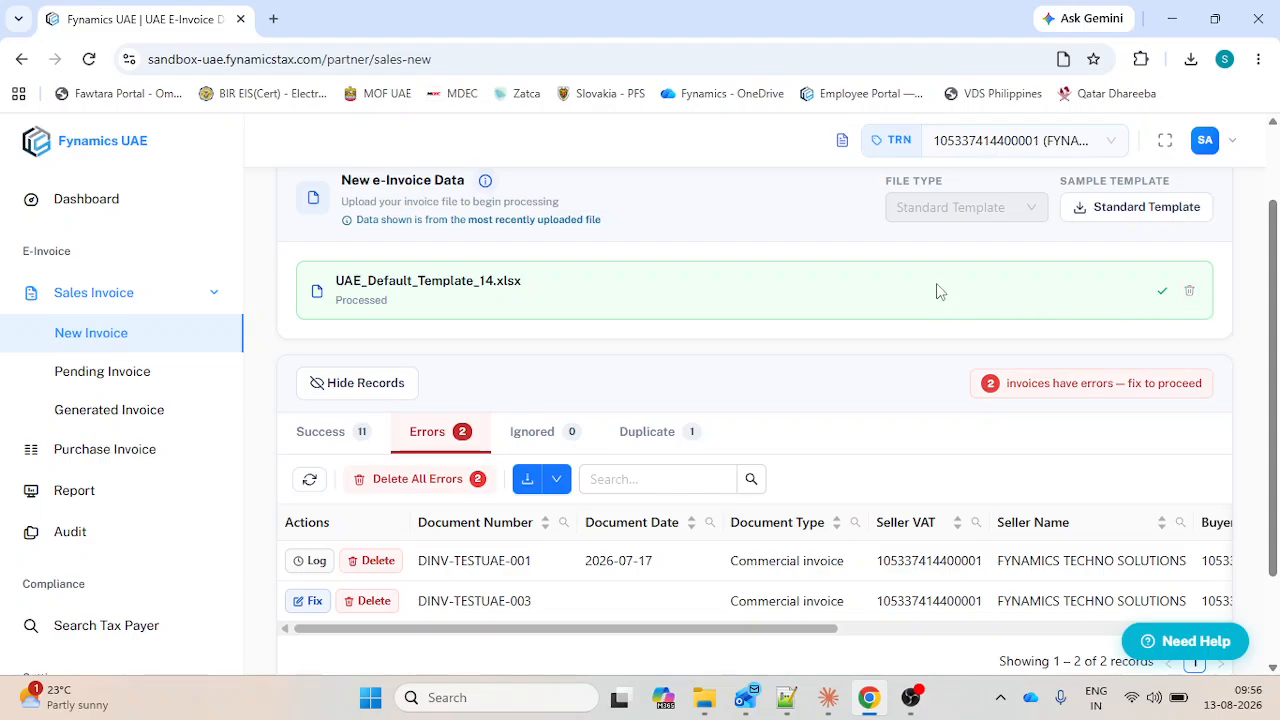
pyautogui.scroll(-1, 997, 314)
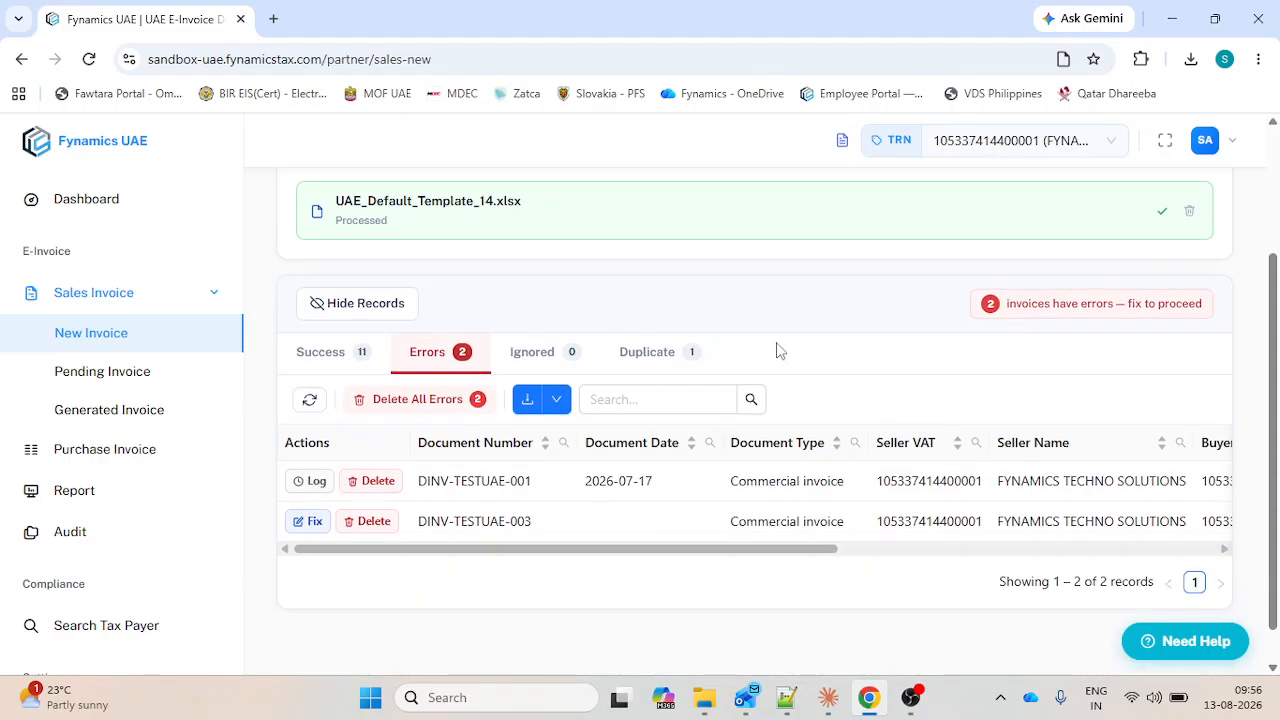
pyautogui.scroll(-1, 776, 350)
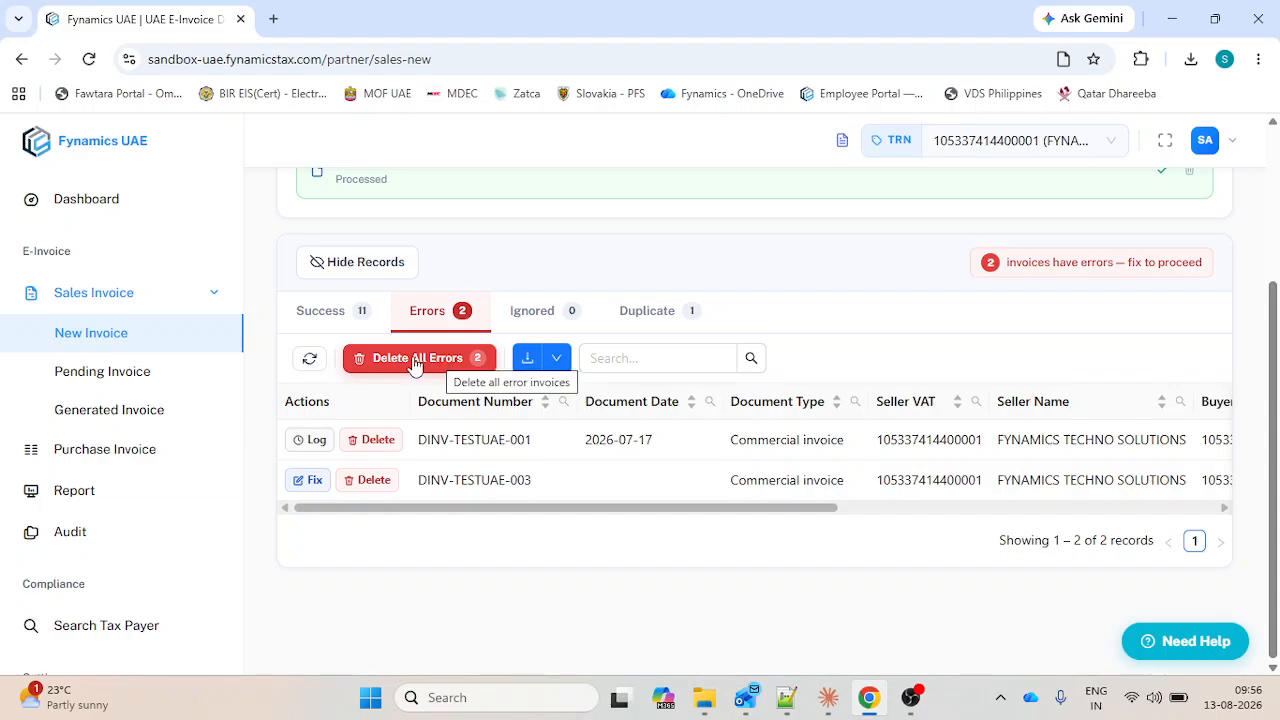
pyautogui.click(558, 362)
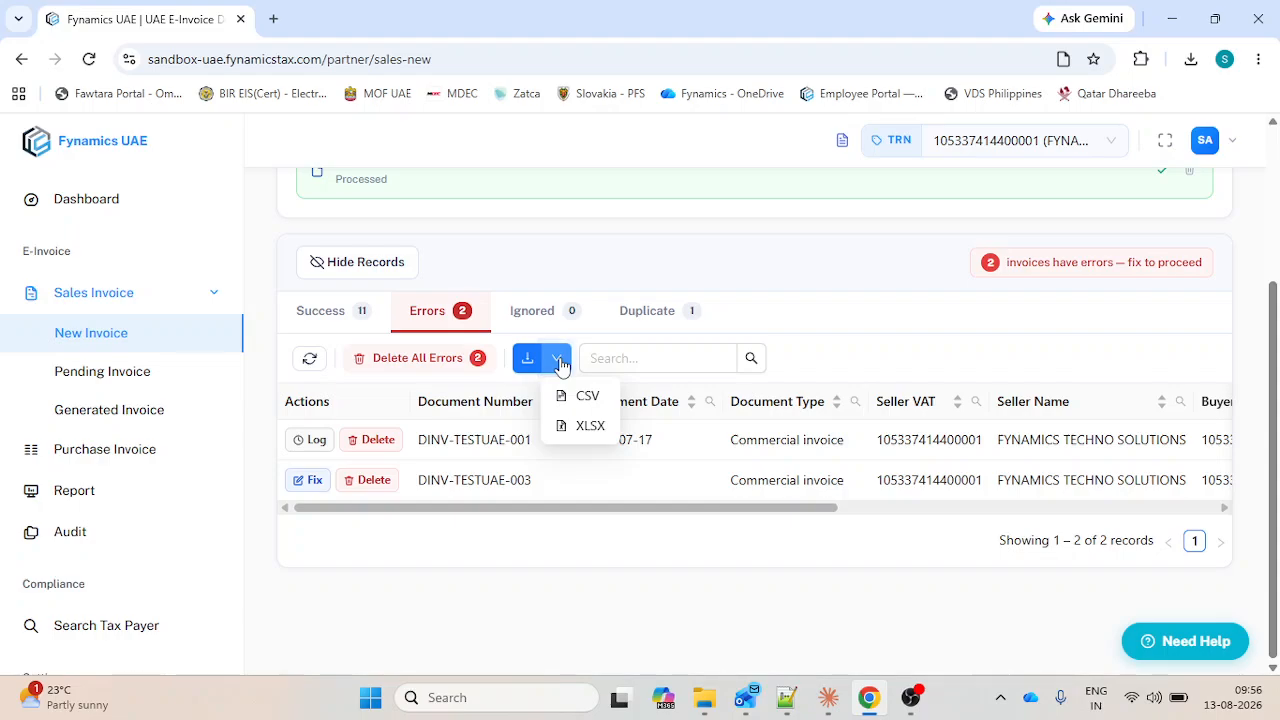
pyautogui.click(562, 367)
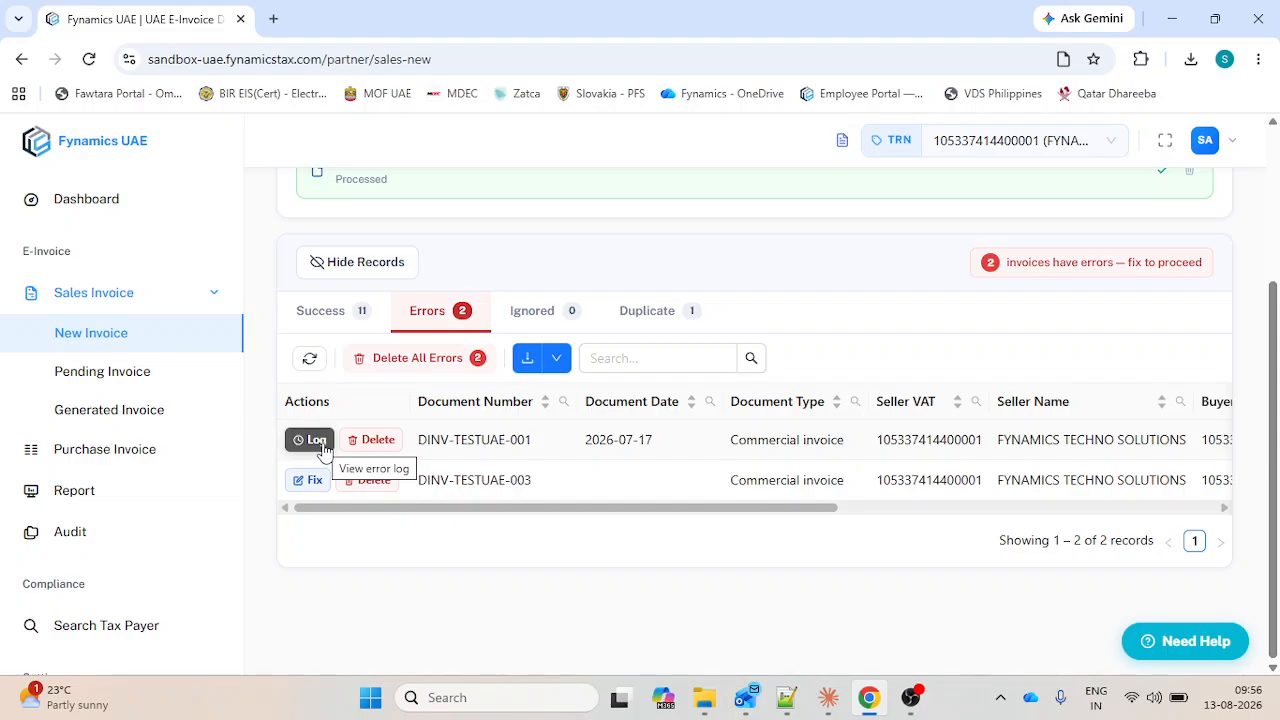
pyautogui.click(316, 441)
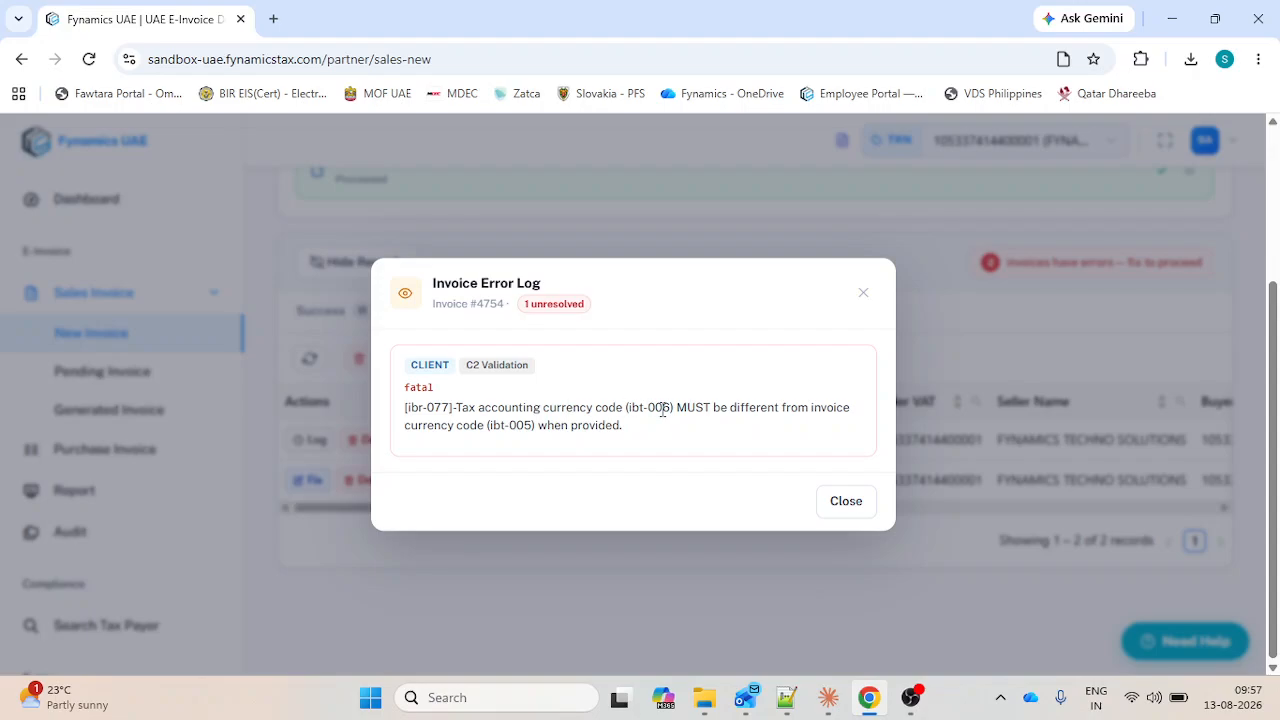
pyautogui.click(862, 295)
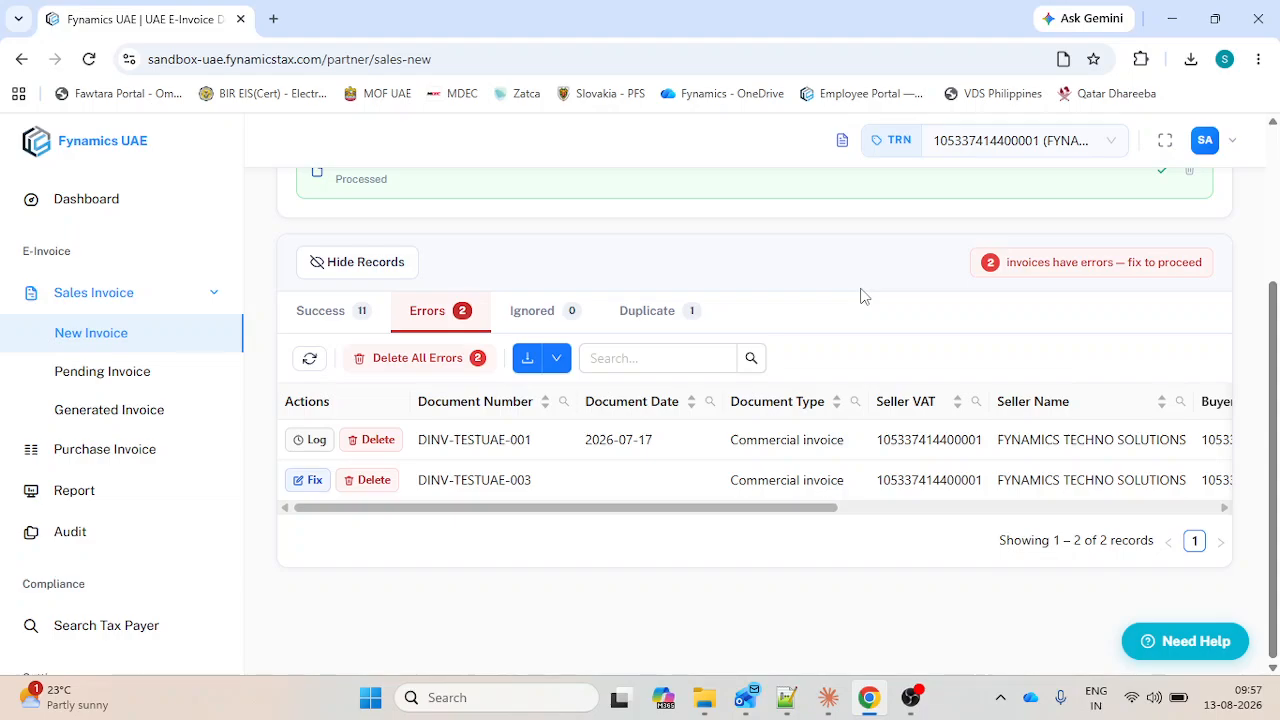
# Review the ignored and duplicate invoice records and check the download formats offered for the duplicates.
pyautogui.click(543, 322)
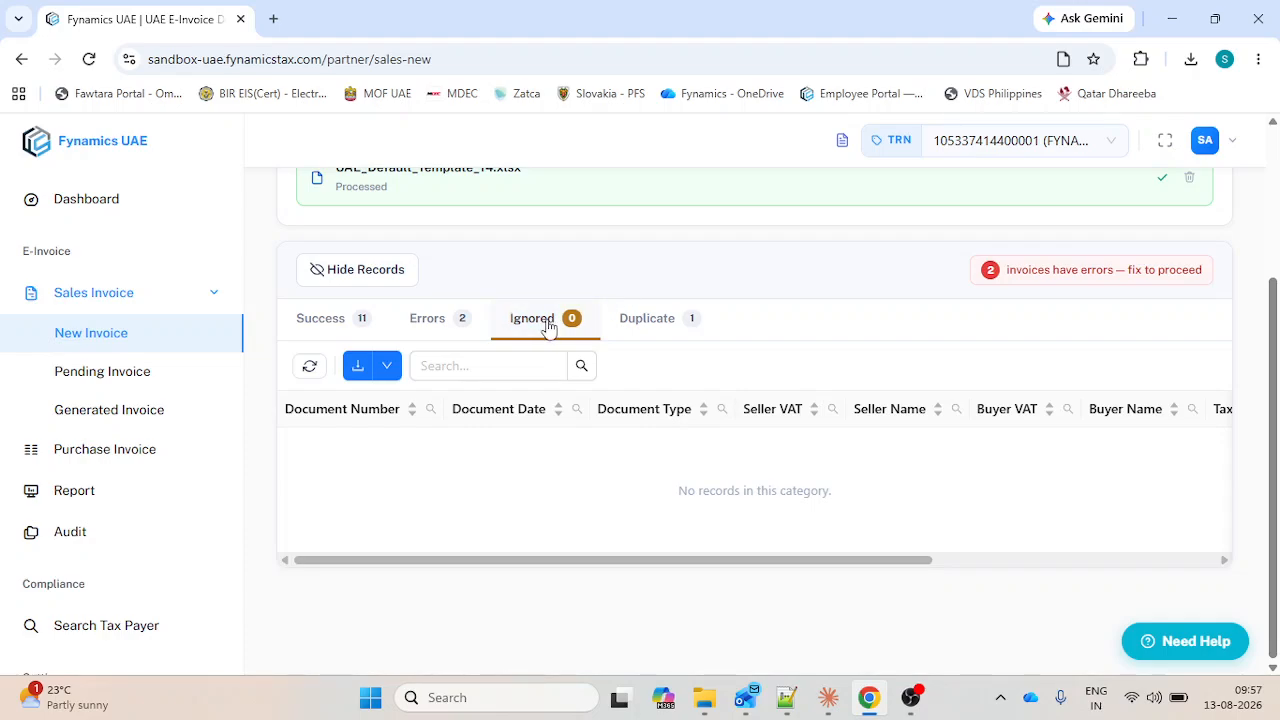
pyautogui.click(646, 318)
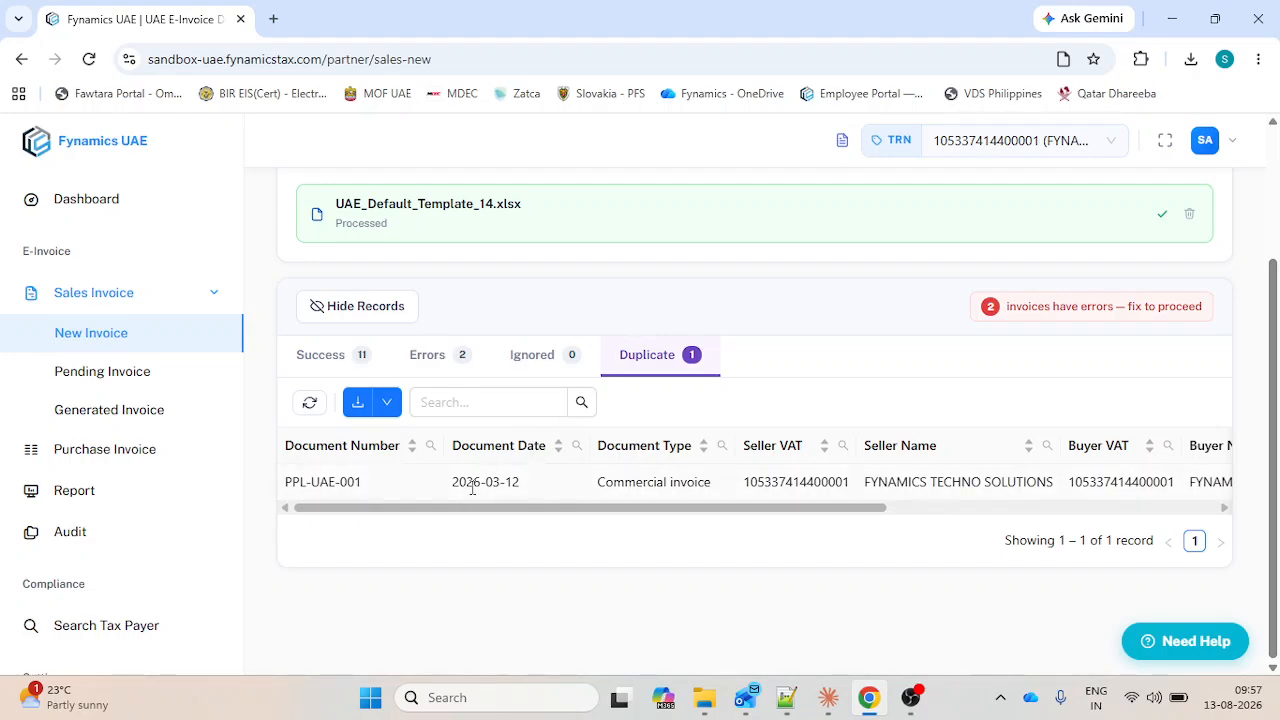
pyautogui.click(390, 410)
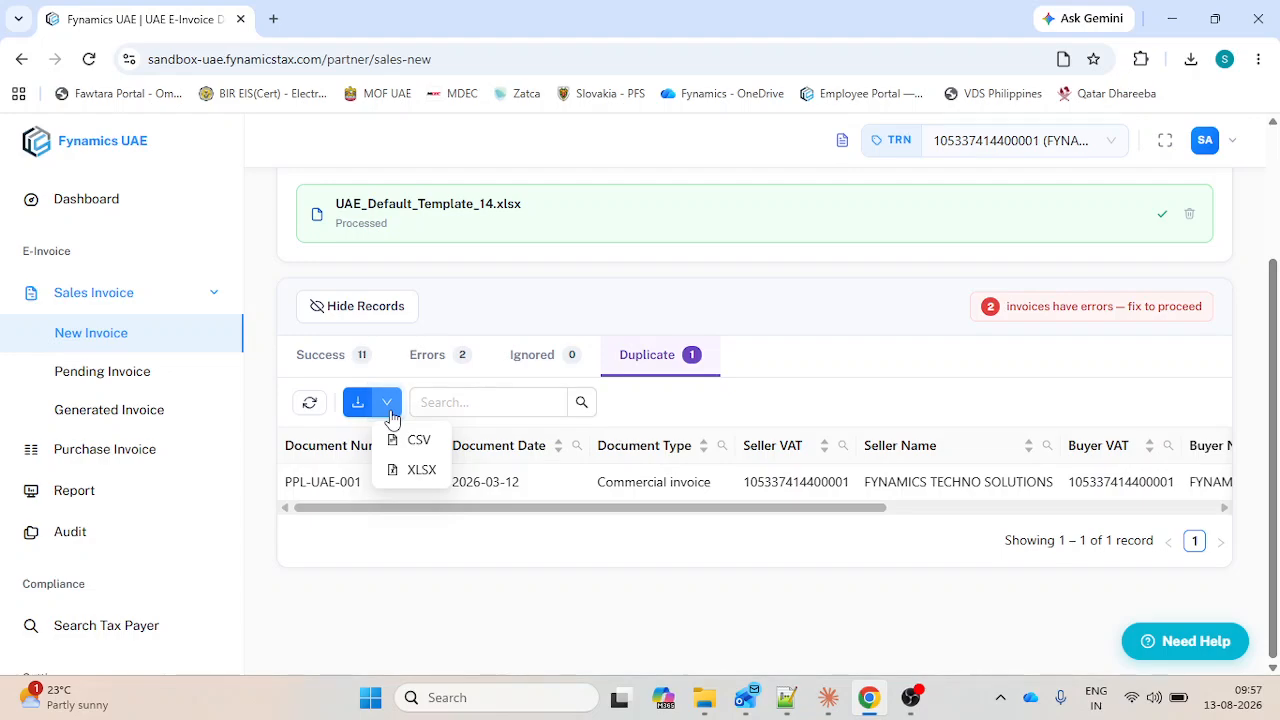
# Delete all error invoices from the UAE_Default_Template_14.xlsx upload and confirm the deletion.
pyautogui.click(430, 357)
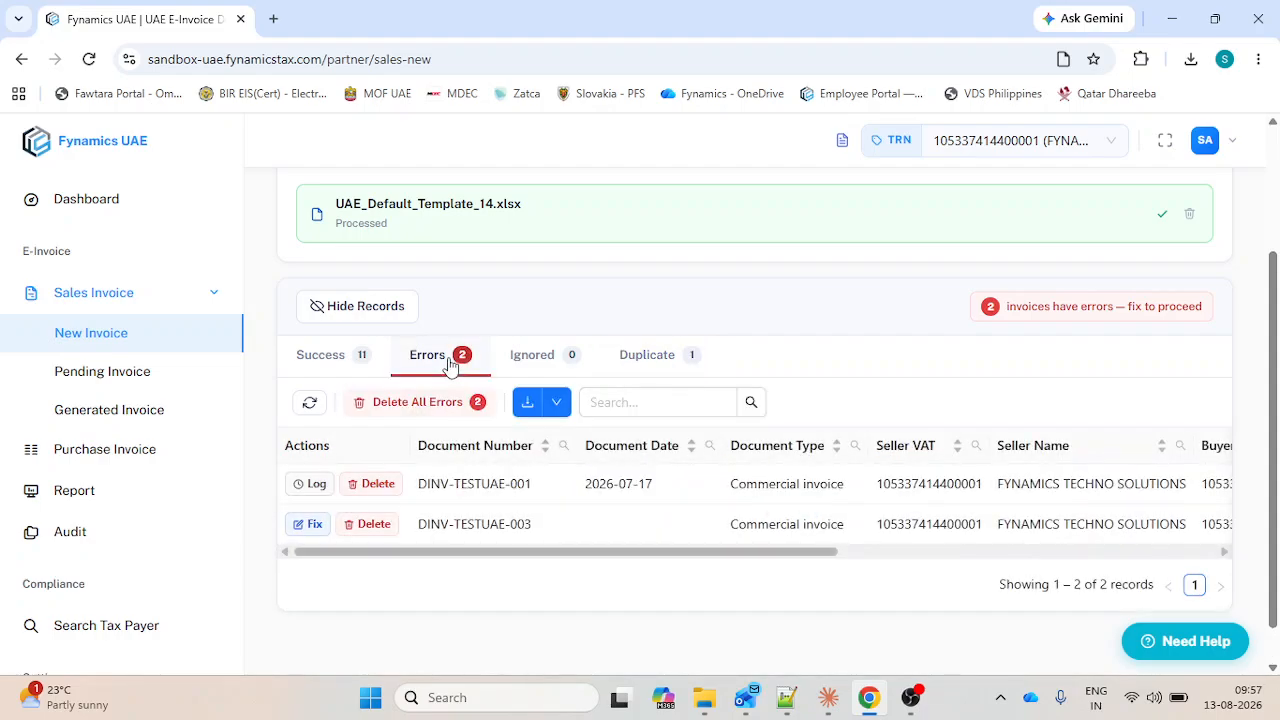
pyautogui.click(437, 405)
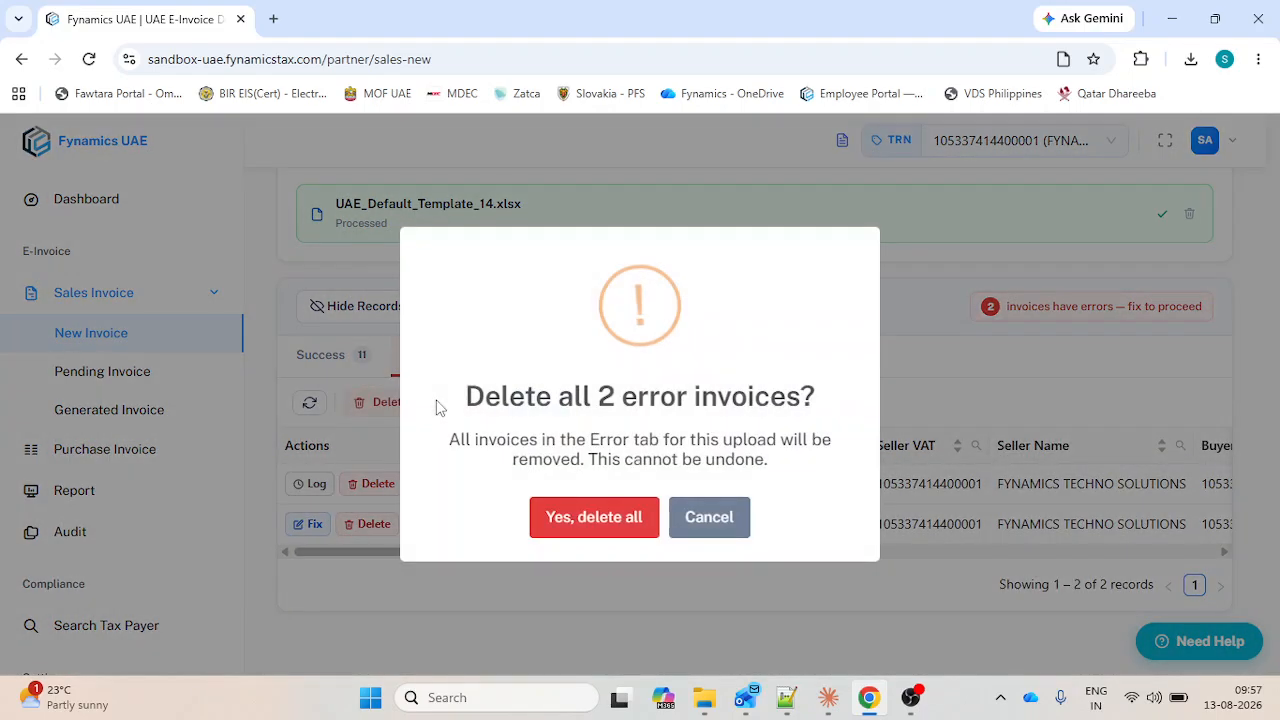
pyautogui.click(558, 518)
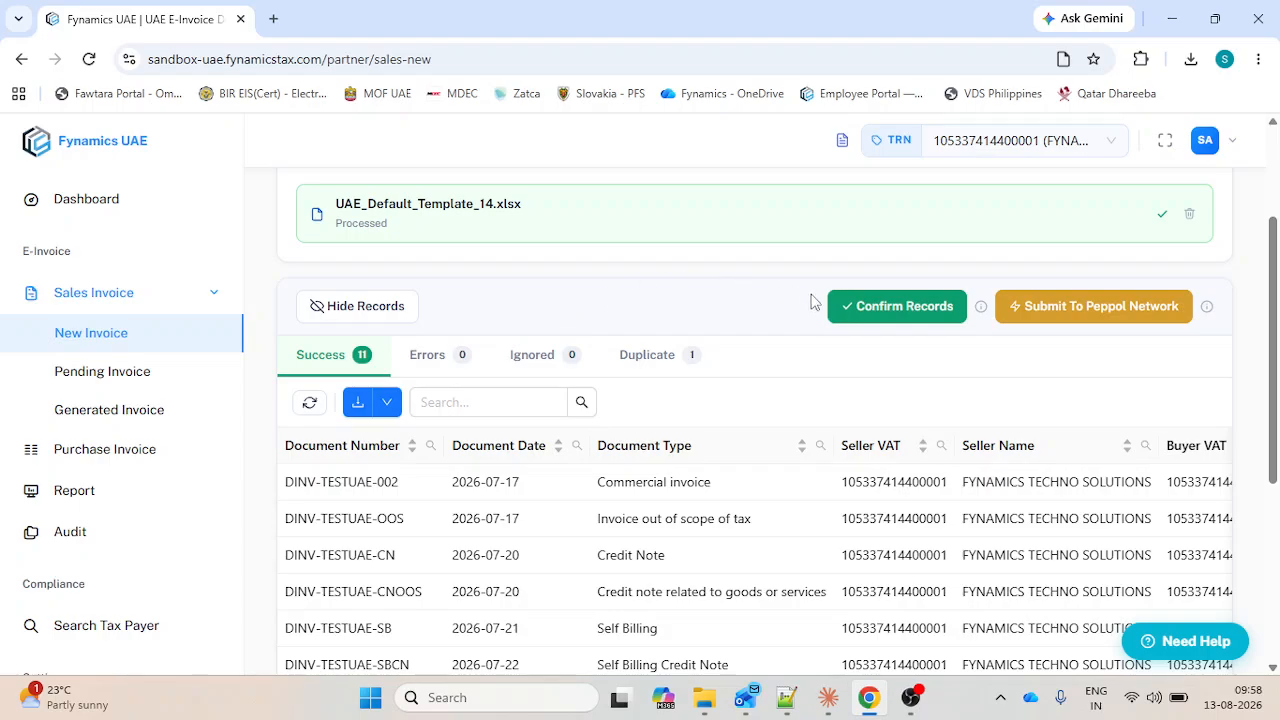
# Read the hint about confirming records and examine the pending invoices page where confirmed invoices are submitted to the Peppol Network.
pyautogui.moveTo(982, 309)
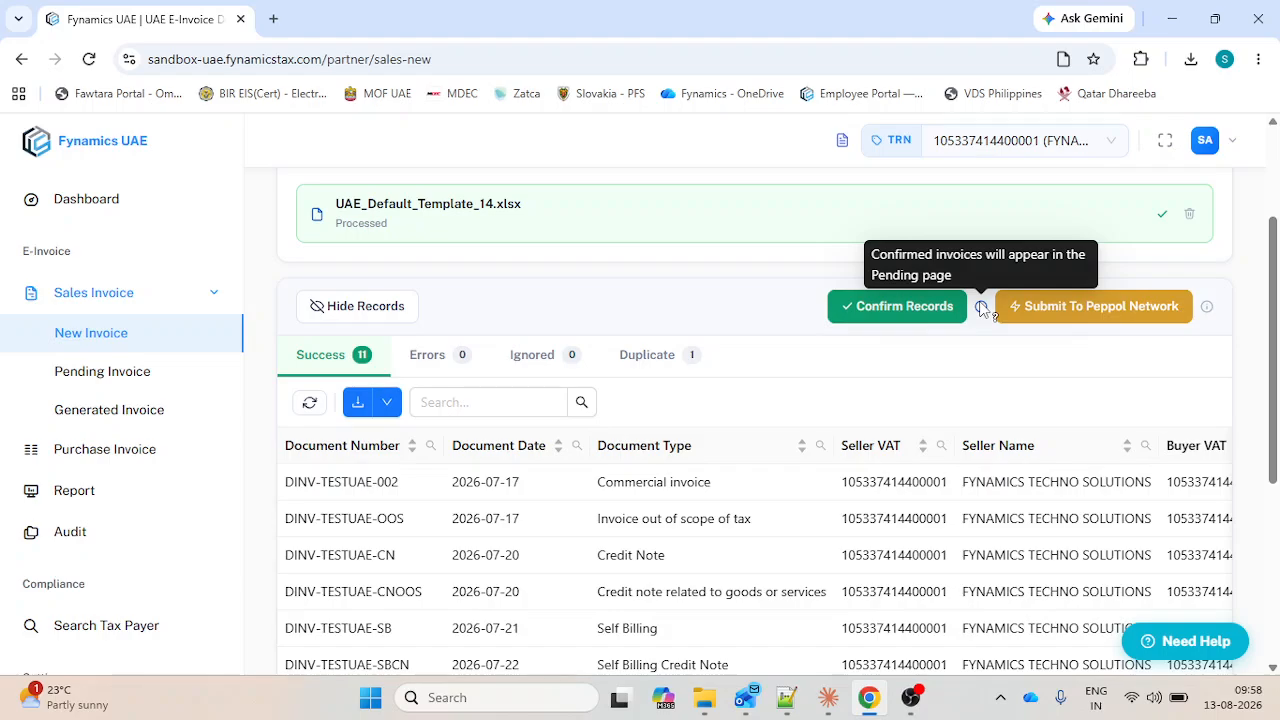
pyautogui.click(170, 385)
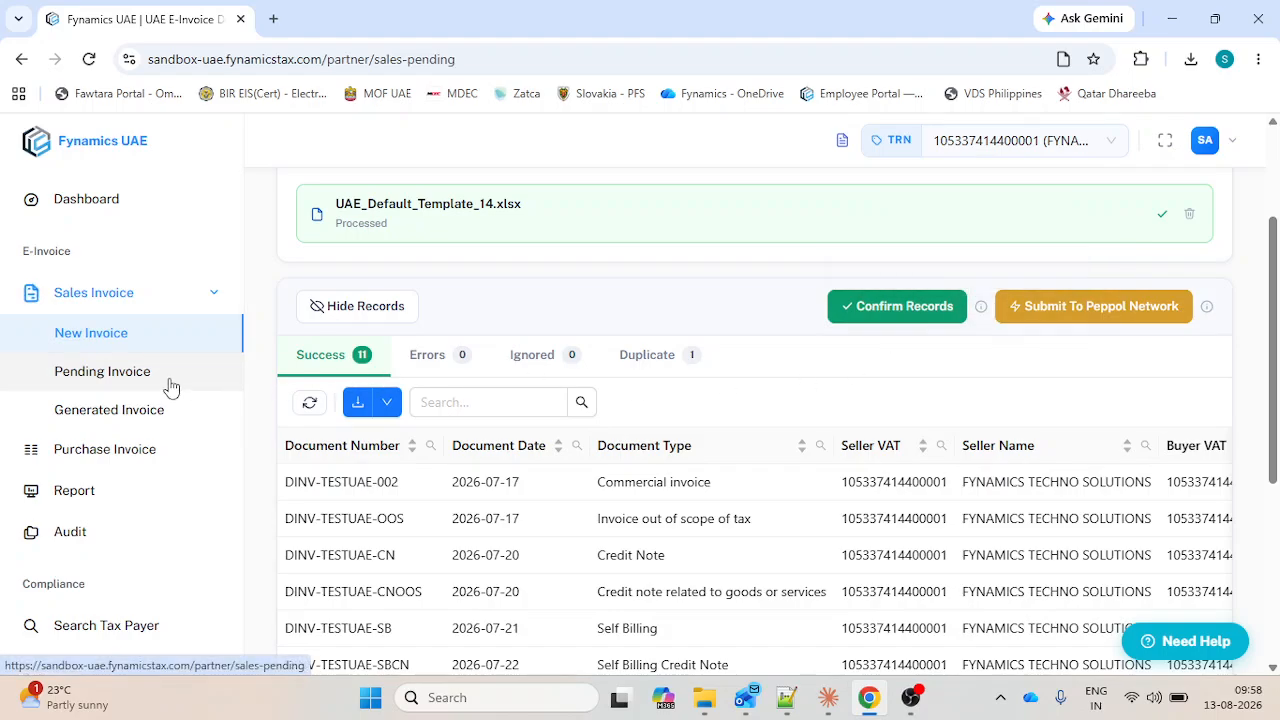
pyautogui.click(125, 345)
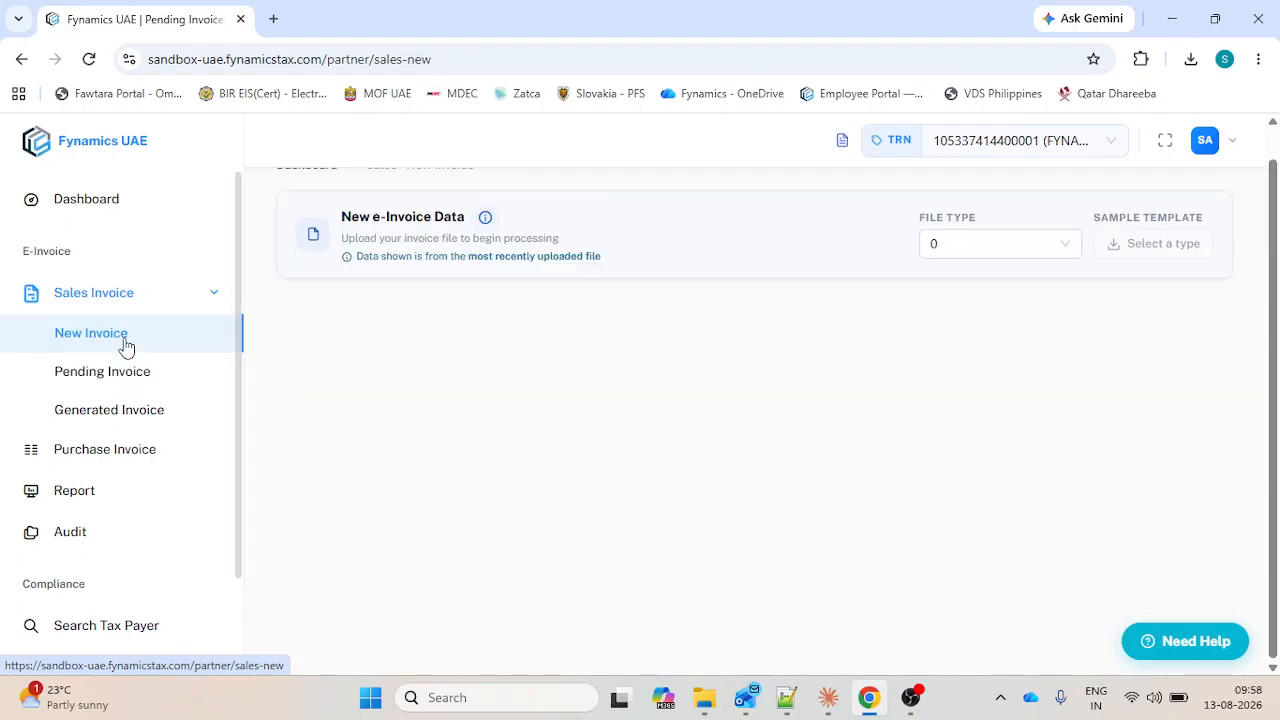
pyautogui.click(190, 388)
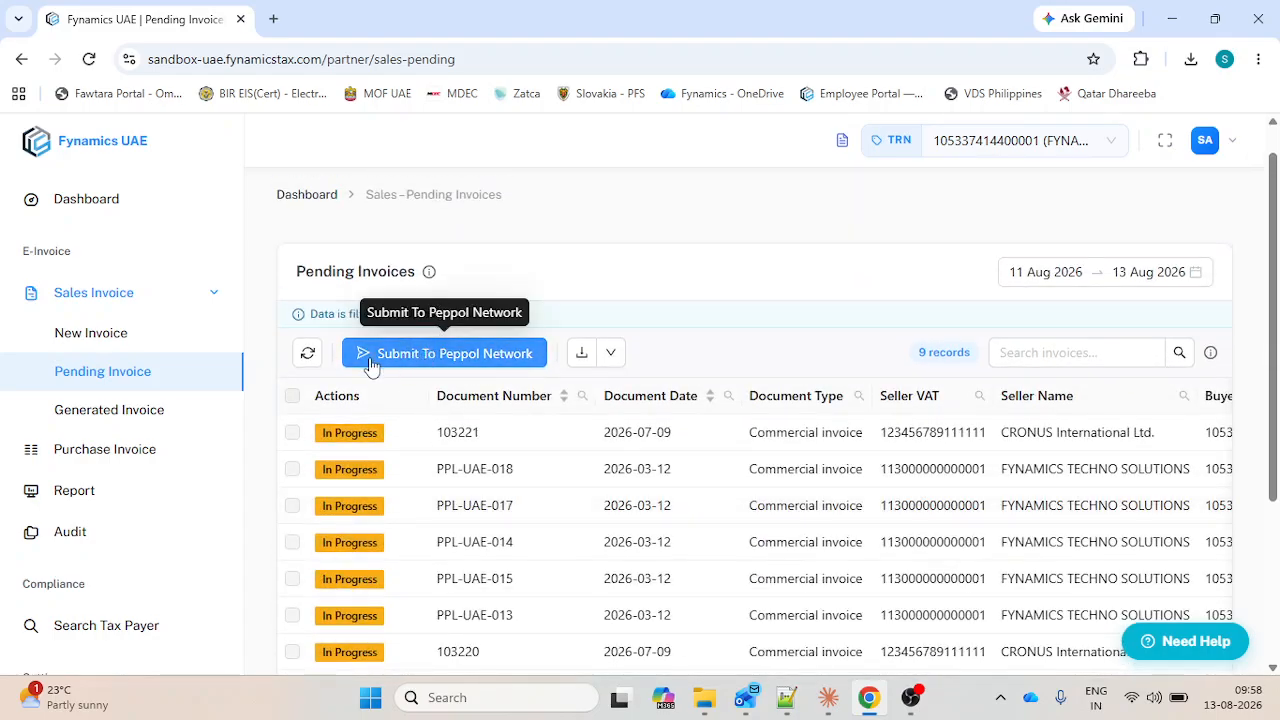
# Return to the new sales invoice upload and submit its successful records directly to the Peppol Network.
pyautogui.click(154, 340)
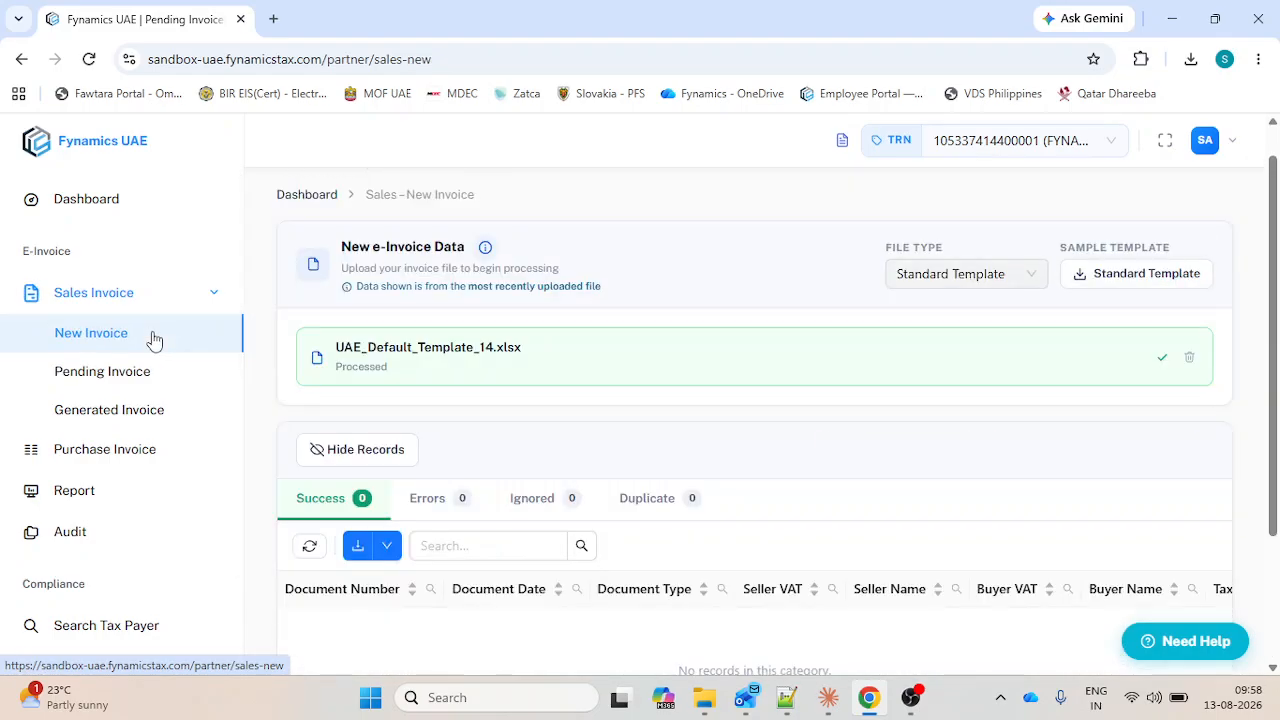
pyautogui.scroll(-2, 657, 382)
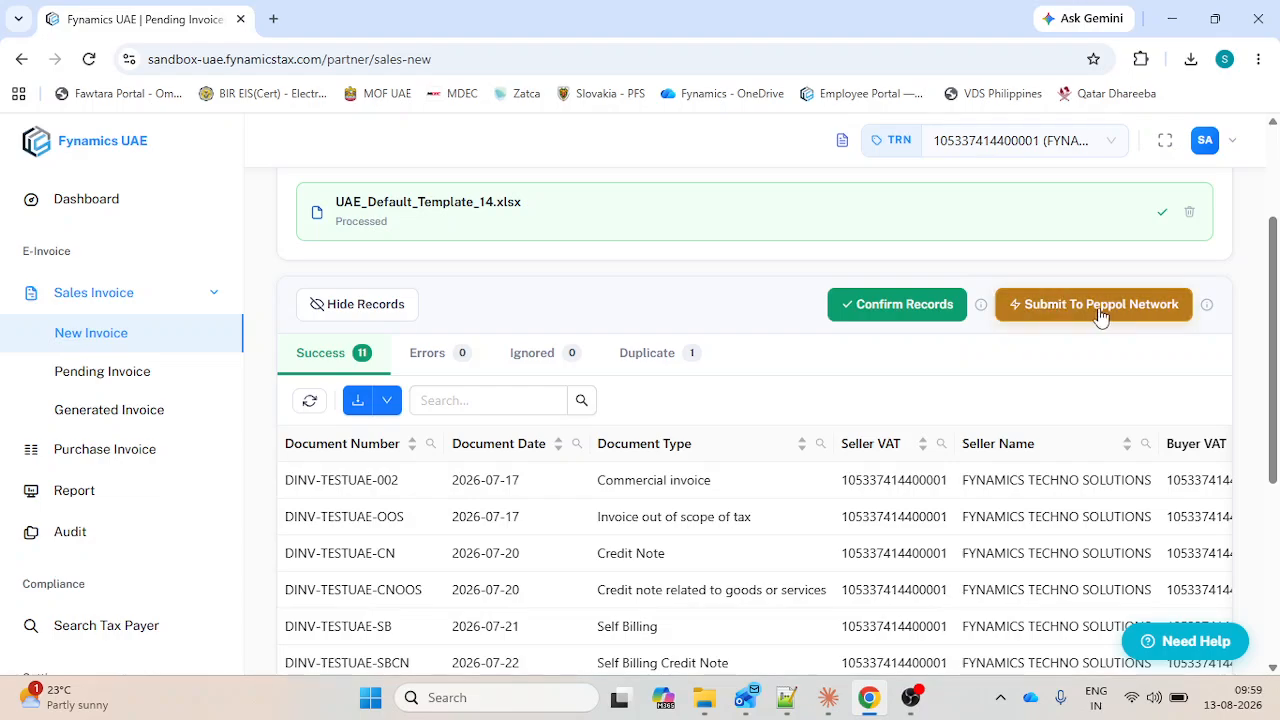
pyautogui.moveTo(1207, 306)
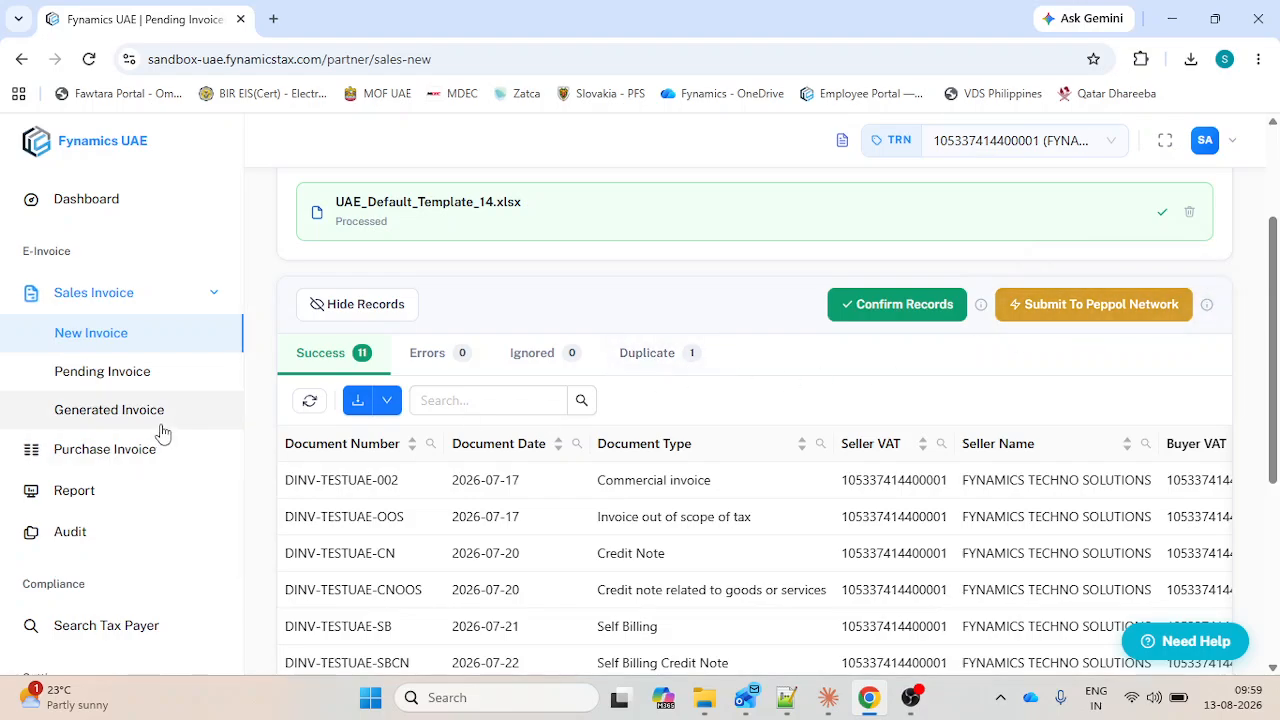
pyautogui.click(1063, 317)
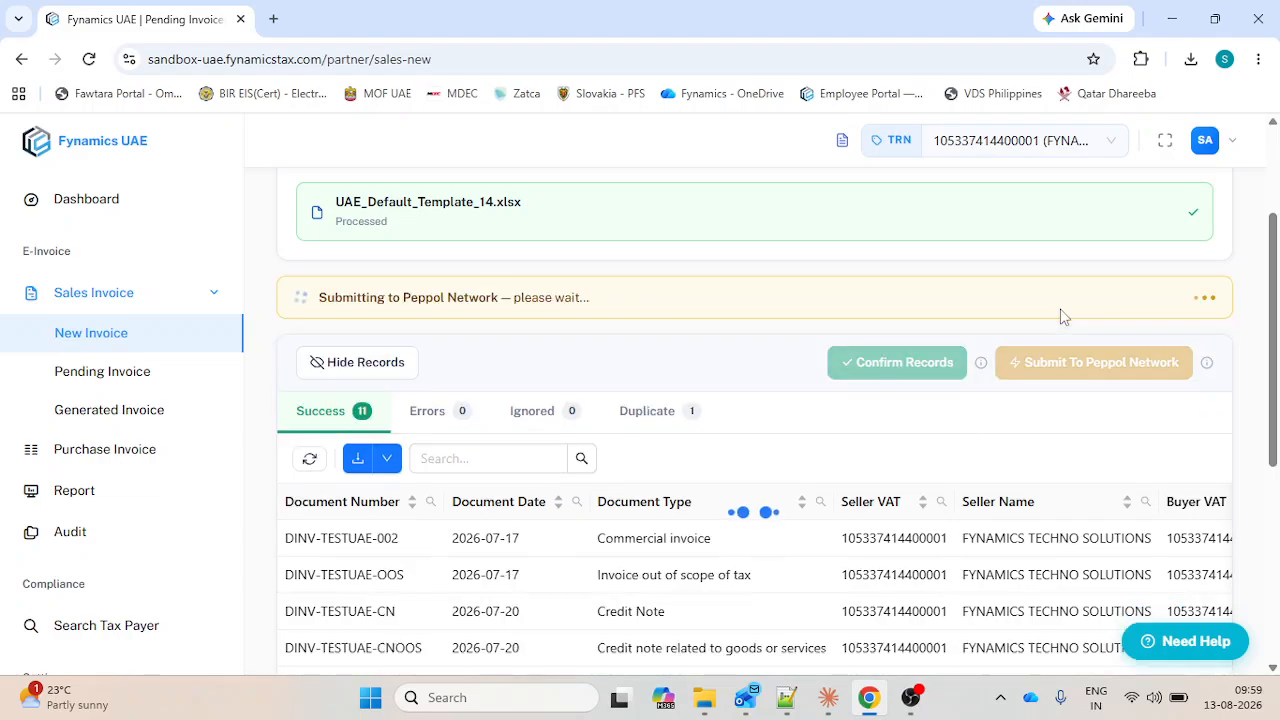
# Show the generated sales invoices and look through the list for the submitted documents.
pyautogui.click(150, 420)
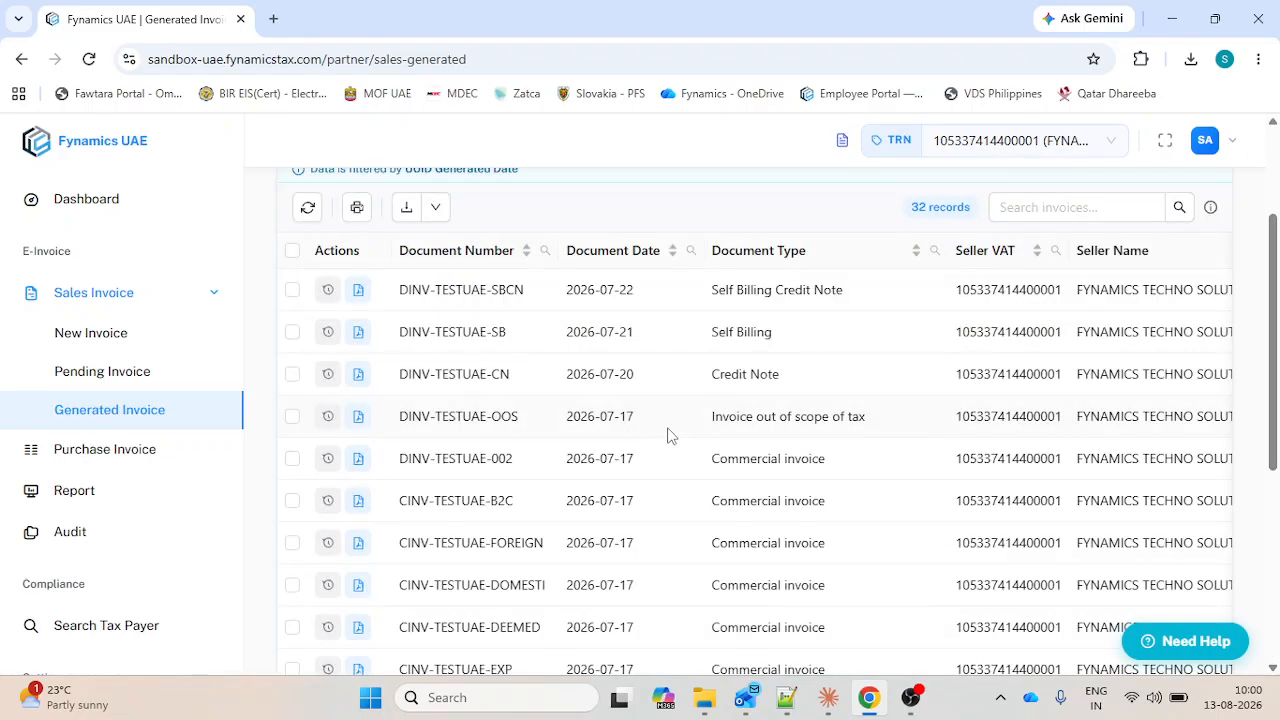
pyautogui.scroll(1, 671, 436)
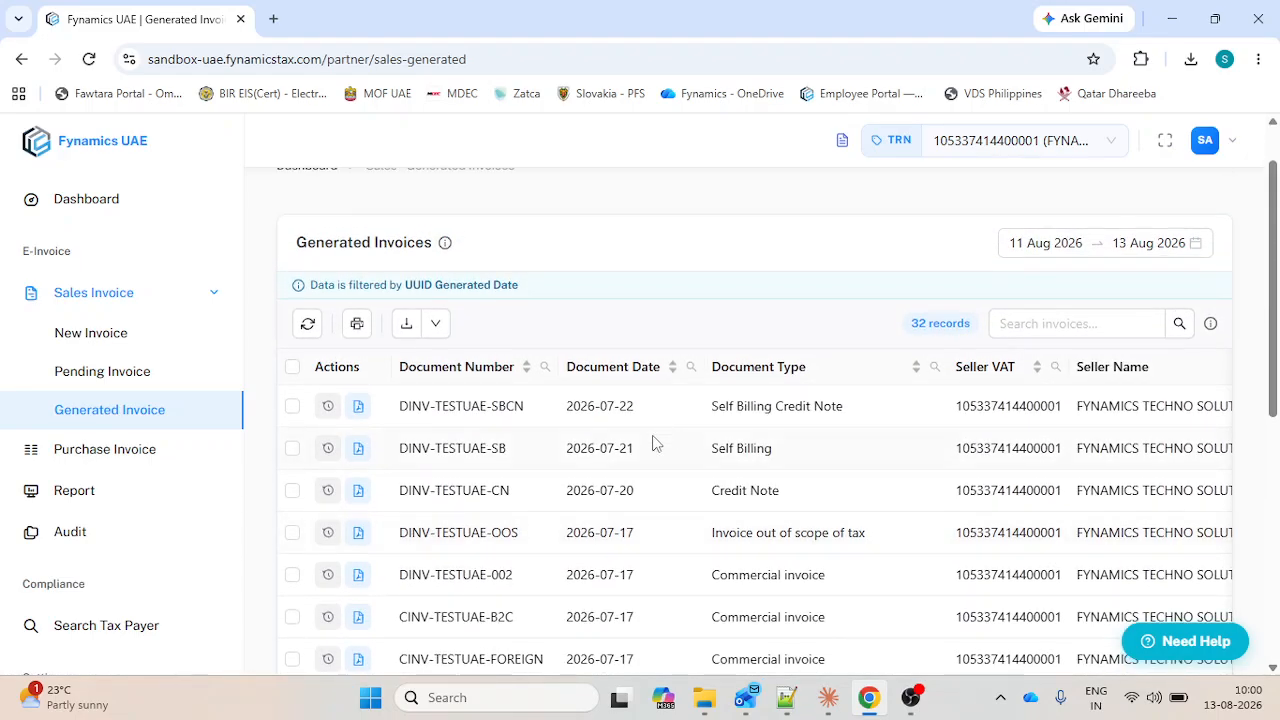
pyautogui.scroll(-1, 403, 592)
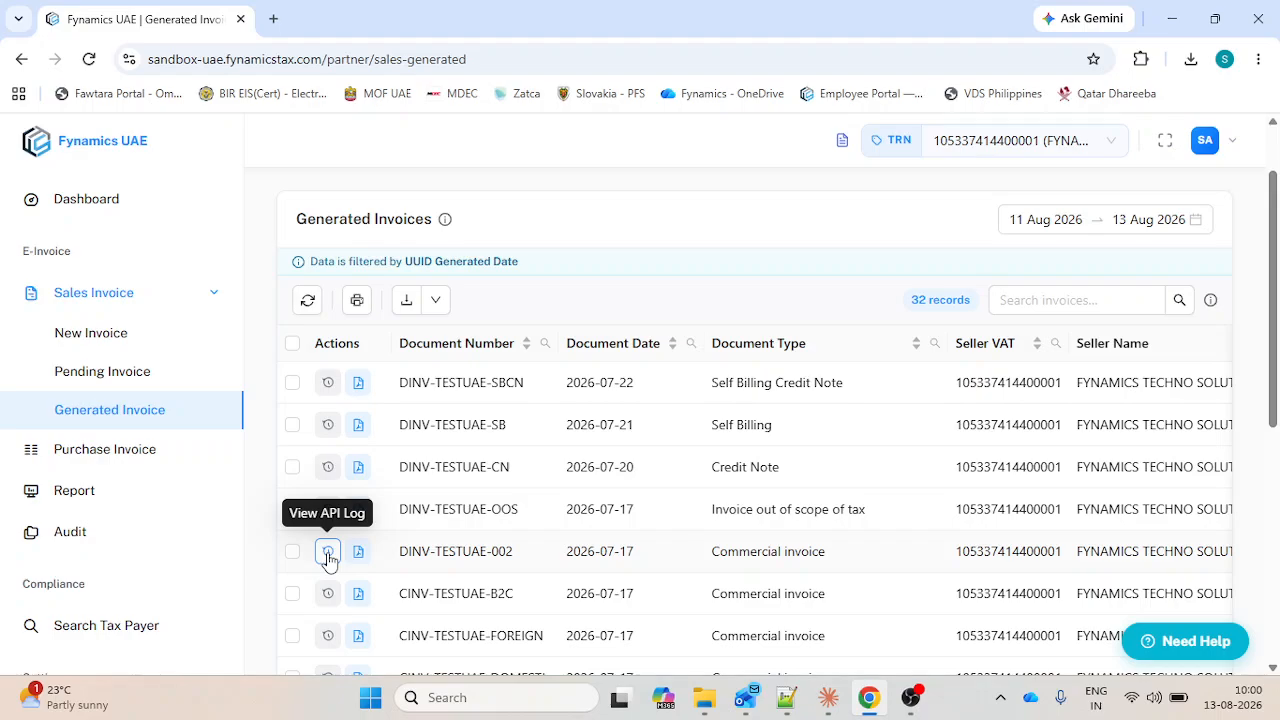
# Inspect the API response log of credit note DINV-TESTUAE-CN in table and JSON form, and close it.
pyautogui.click(328, 467)
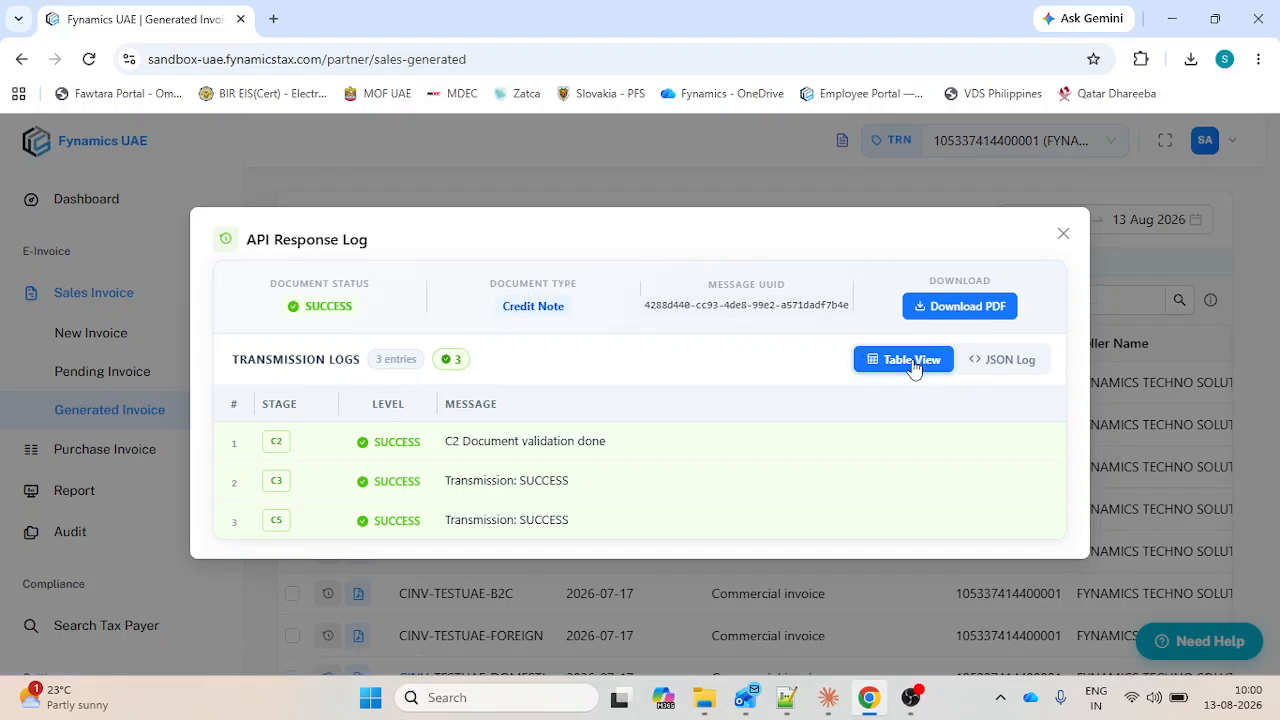
pyautogui.click(1018, 360)
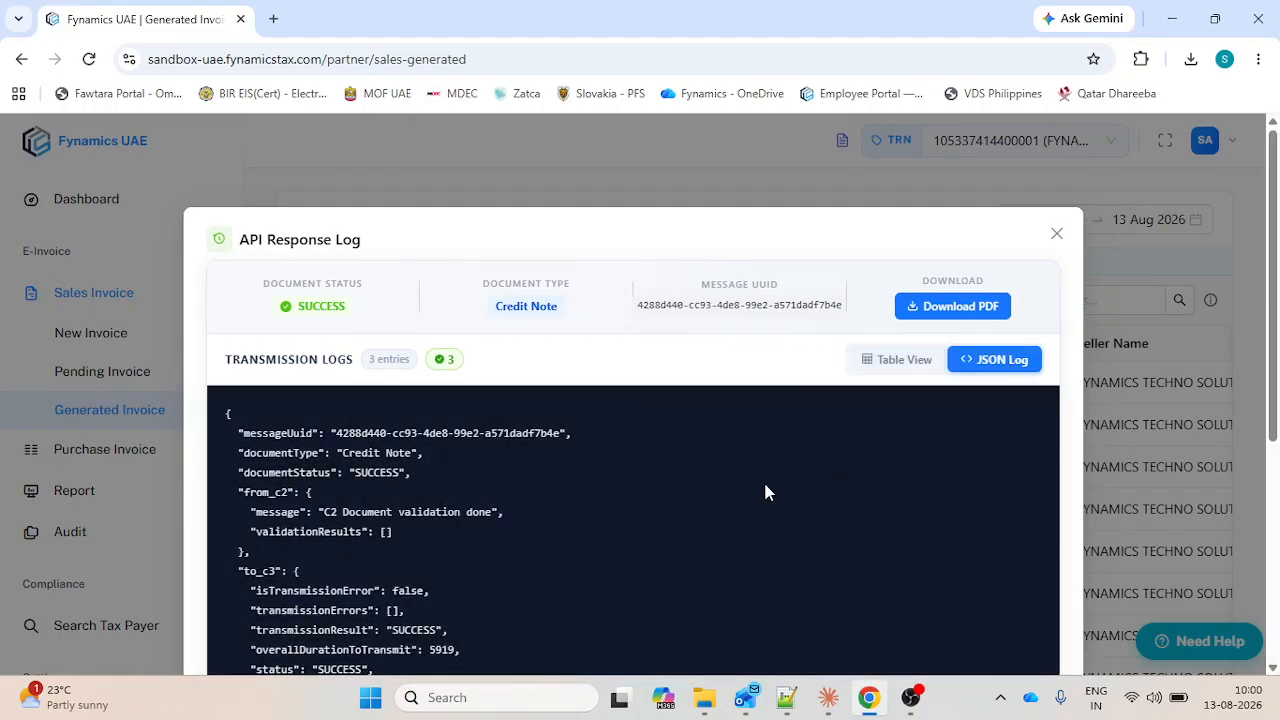
pyautogui.scroll(-3, 765, 492)
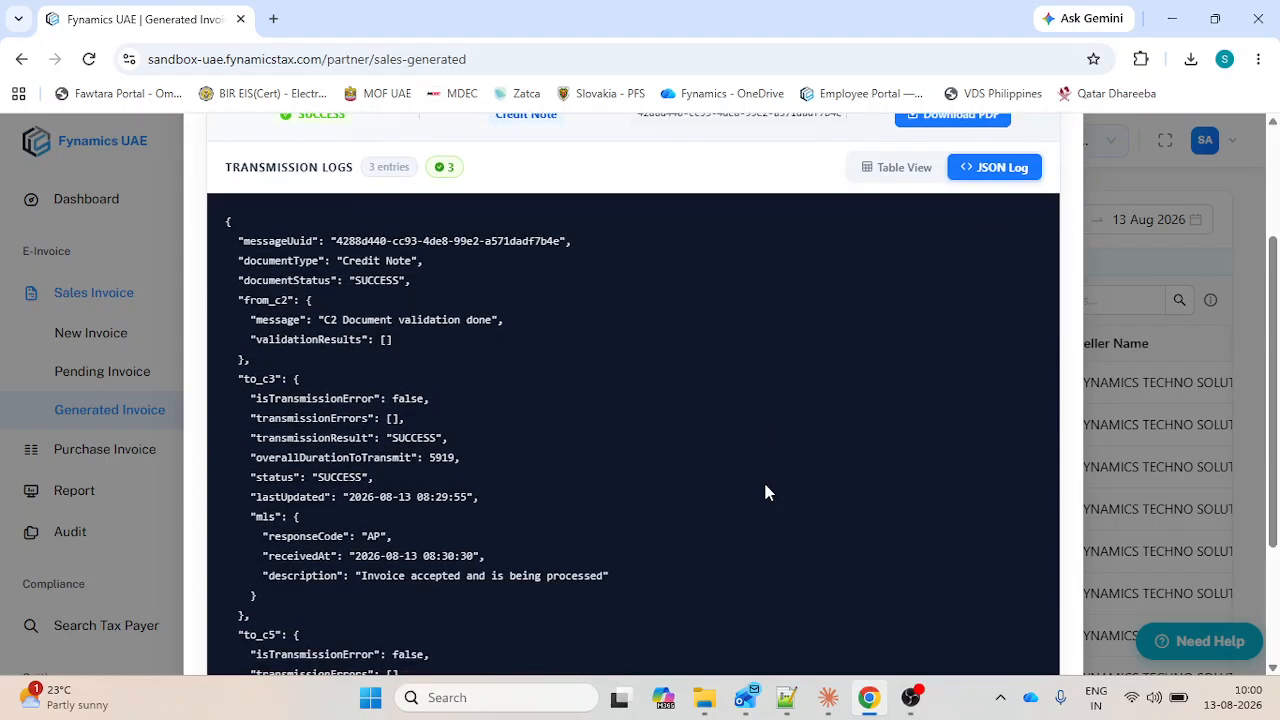
pyautogui.scroll(-3, 765, 492)
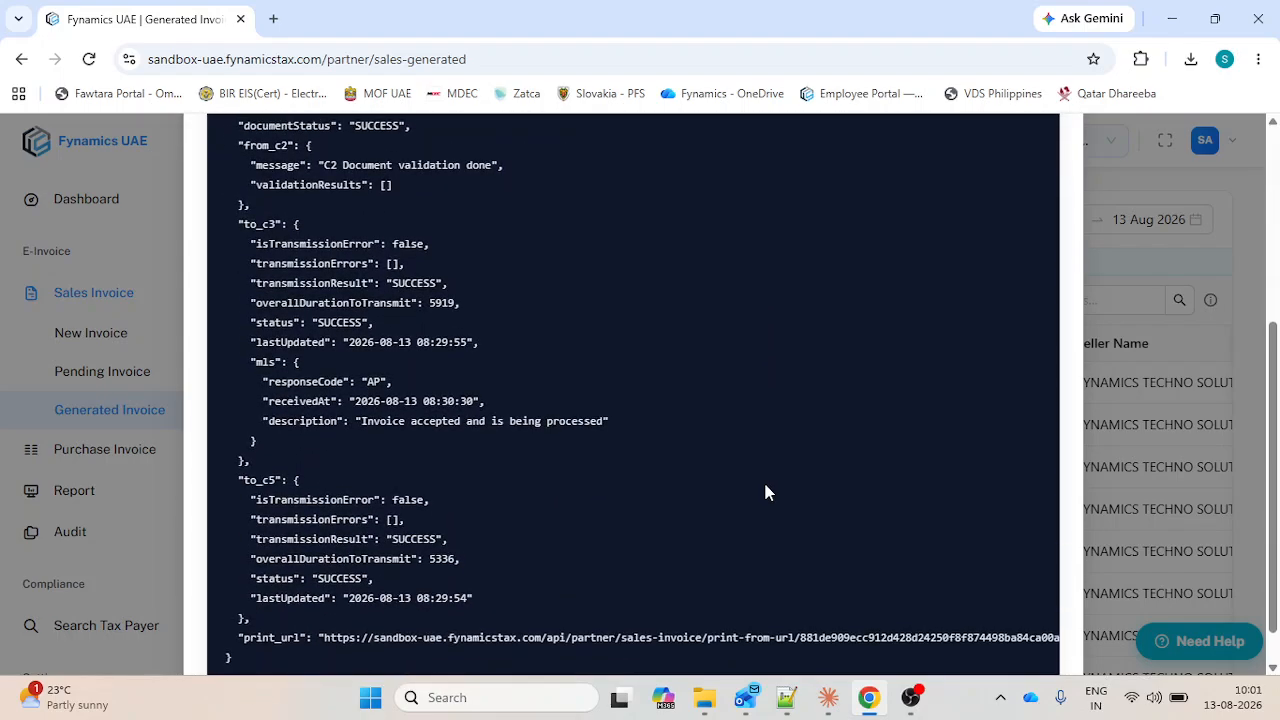
pyautogui.scroll(5, 765, 492)
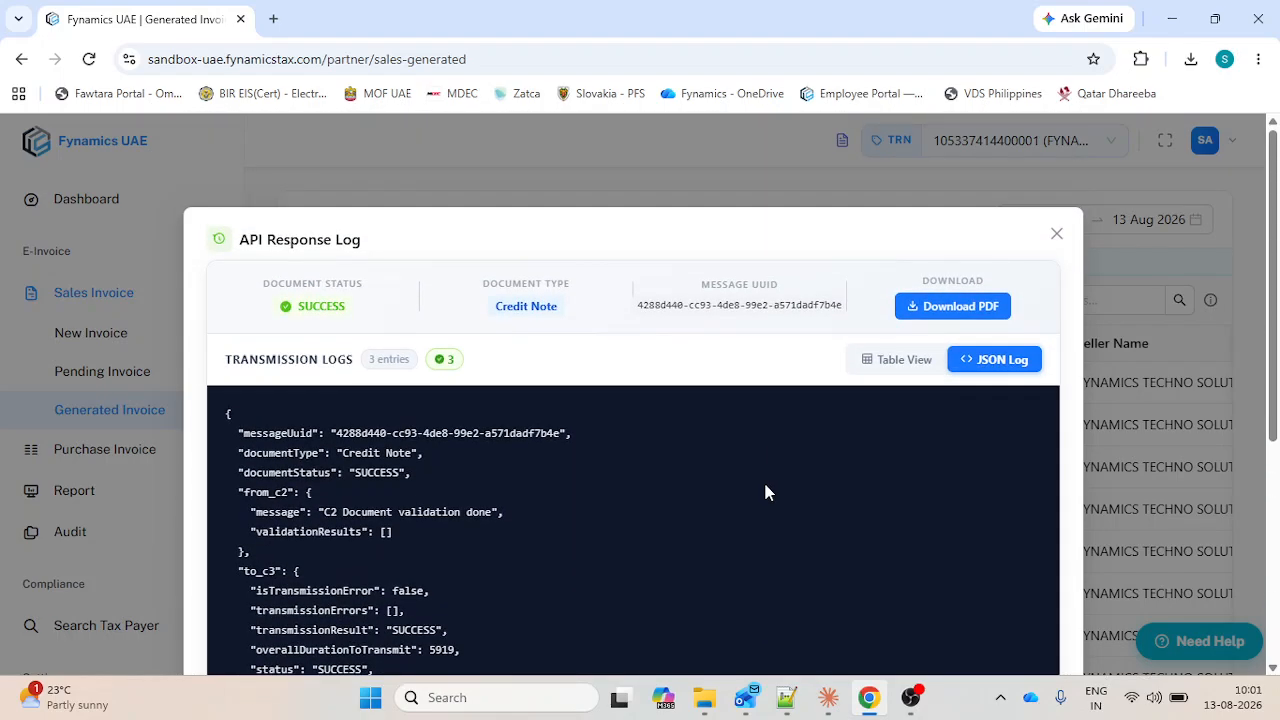
pyautogui.click(1056, 233)
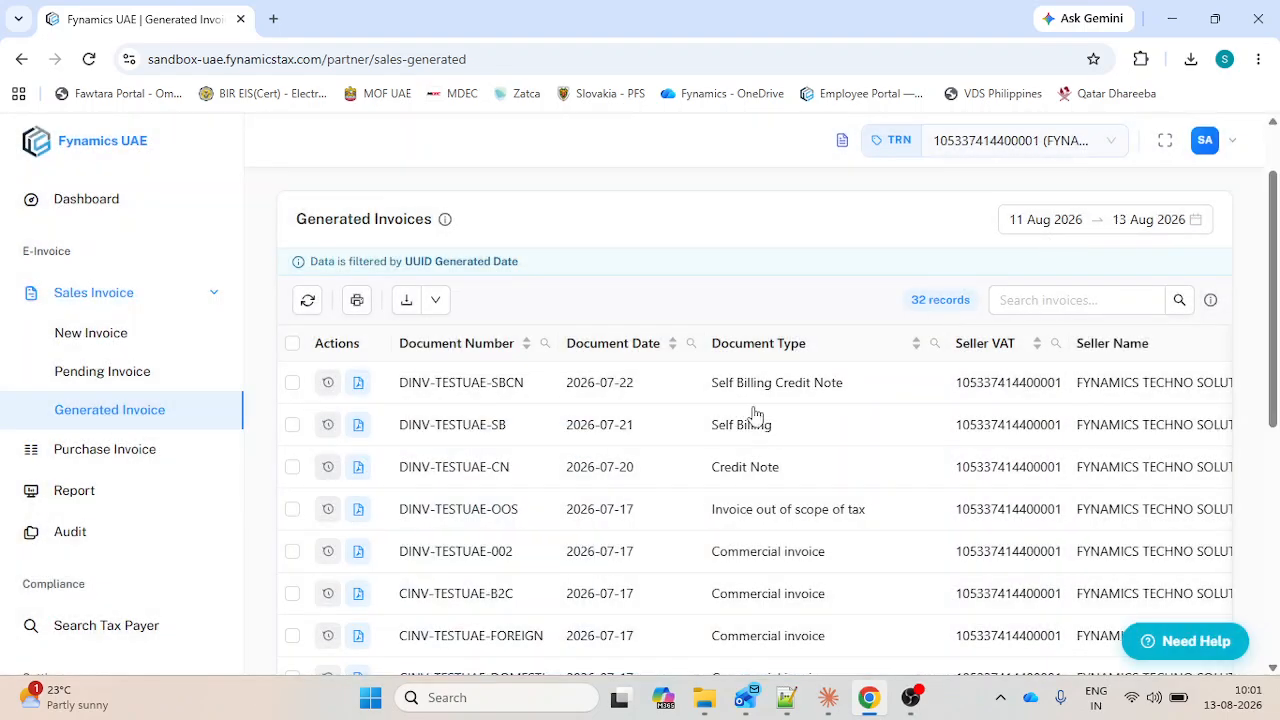
# Open the generated PDF of invoice DINV-TESTUAE-002 and review its header, supplier and customer details and line items.
pyautogui.scroll(-1, 477, 543)
pyautogui.scroll(-1, 477, 543)
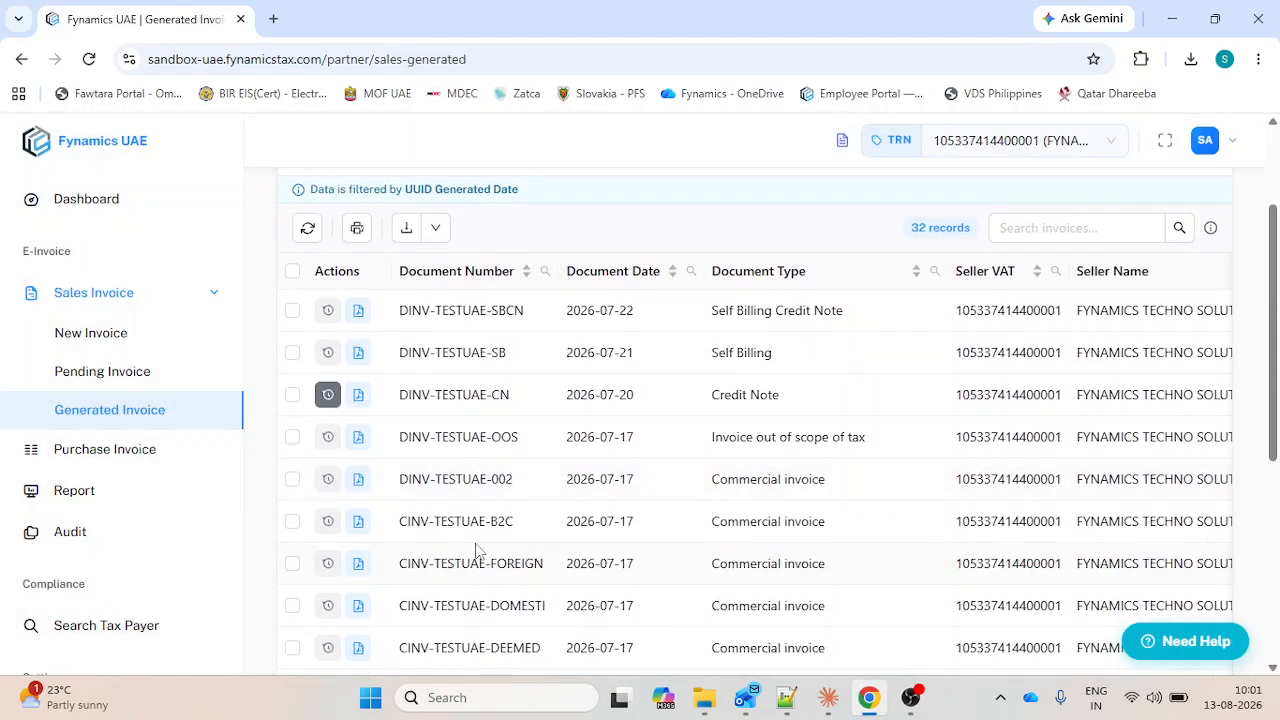
pyautogui.click(356, 483)
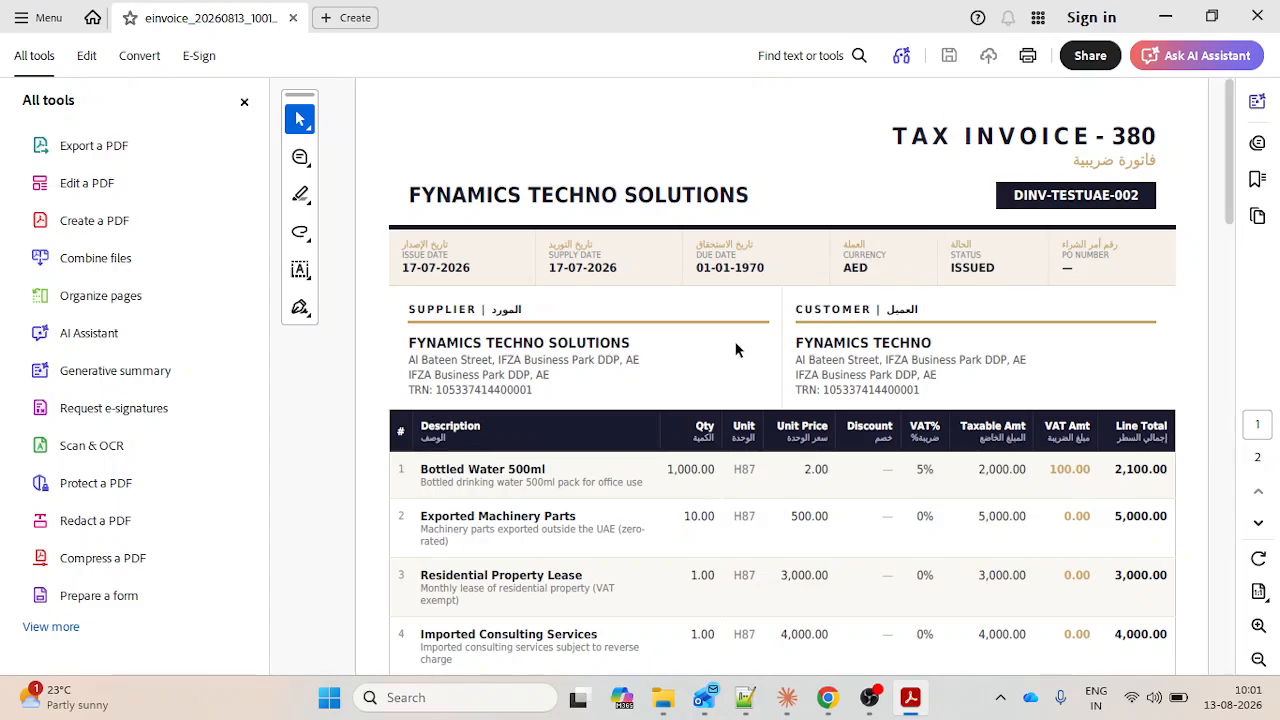
pyautogui.scroll(-3, 736, 345)
pyautogui.scroll(2, 735, 342)
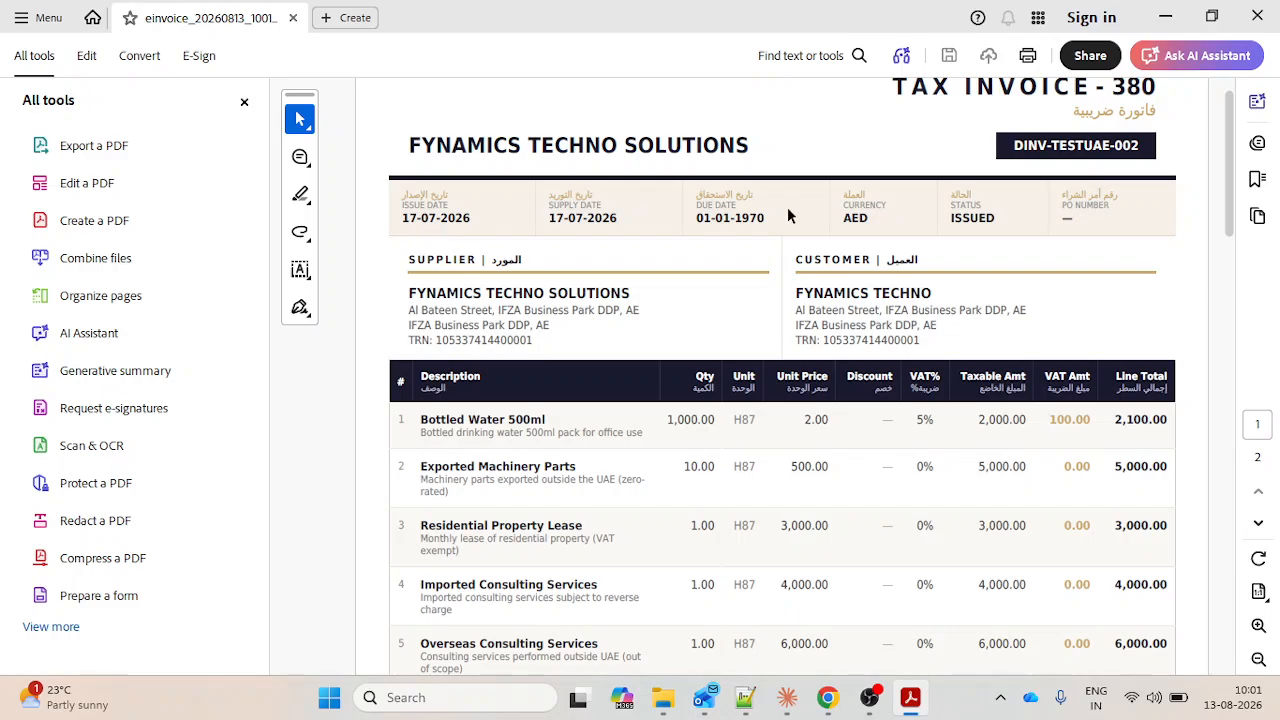
pyautogui.scroll(-1, 787, 210)
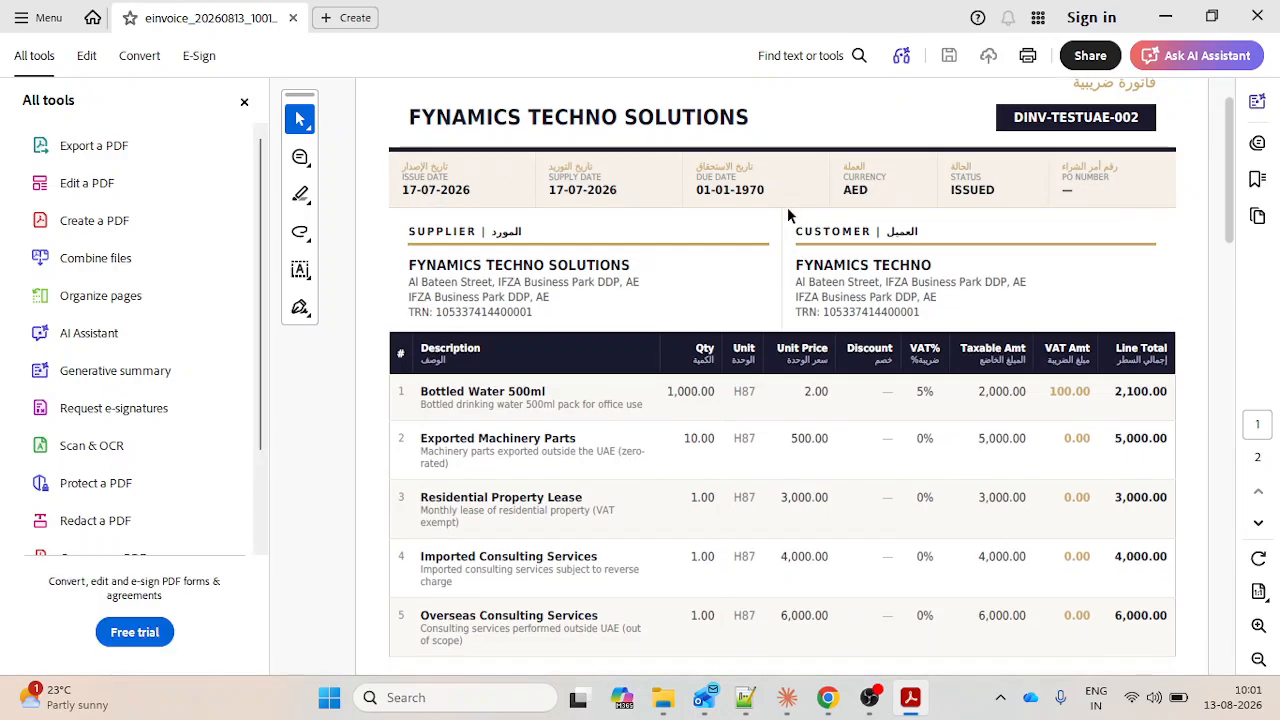
pyautogui.scroll(-3, 737, 302)
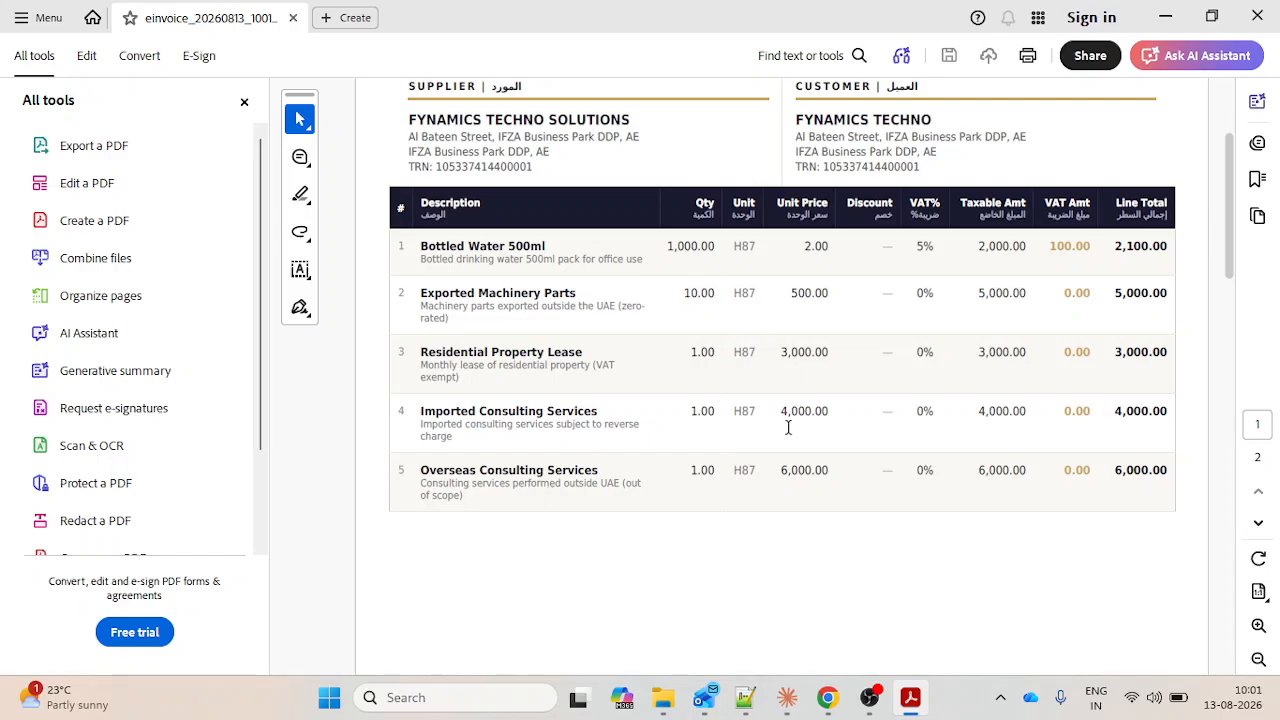
# Examine the UUID, transaction type, VAT breakdown, total amount due and QR code in the invoice PDF.
pyautogui.scroll(-7, 788, 427)
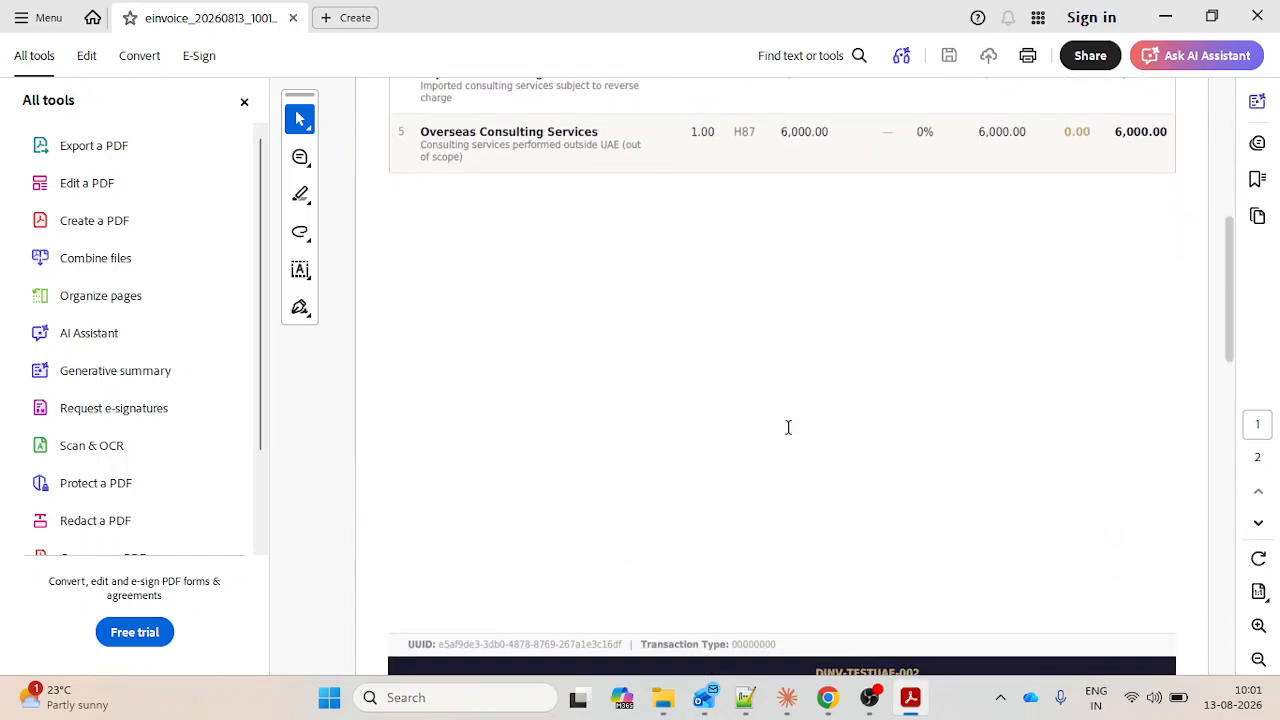
pyautogui.scroll(-7, 788, 427)
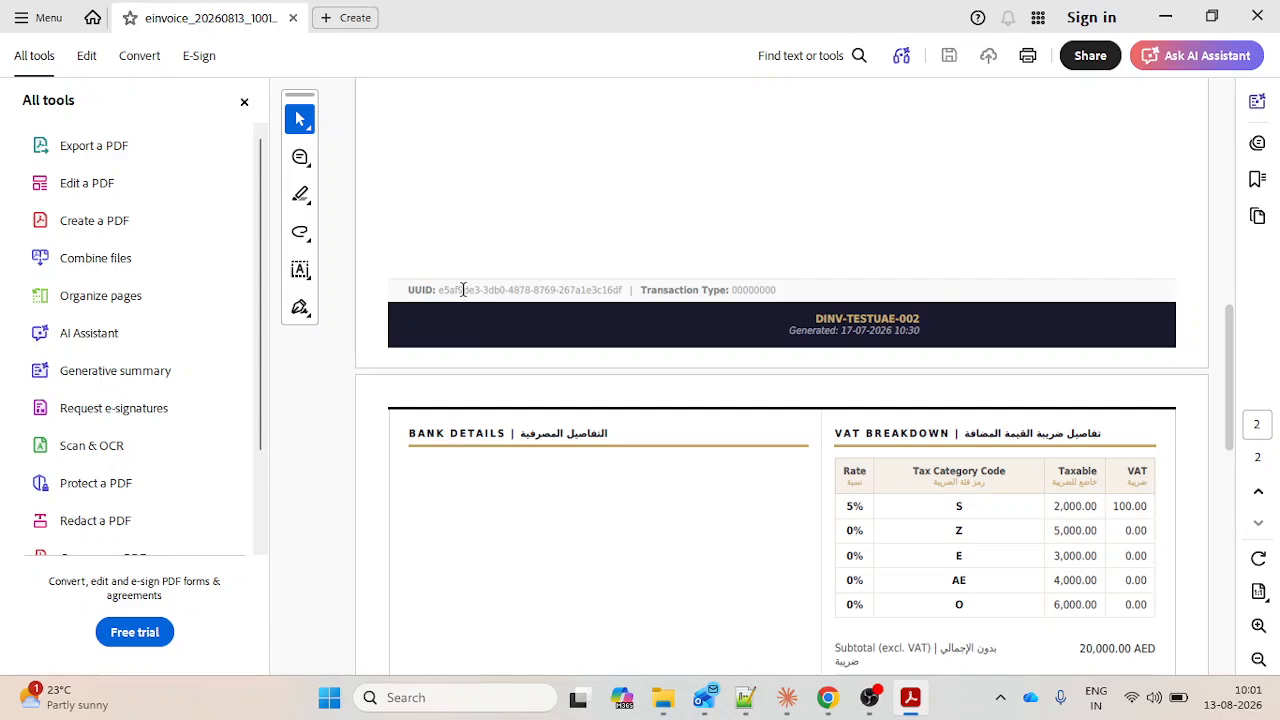
pyautogui.scroll(-4, 785, 445)
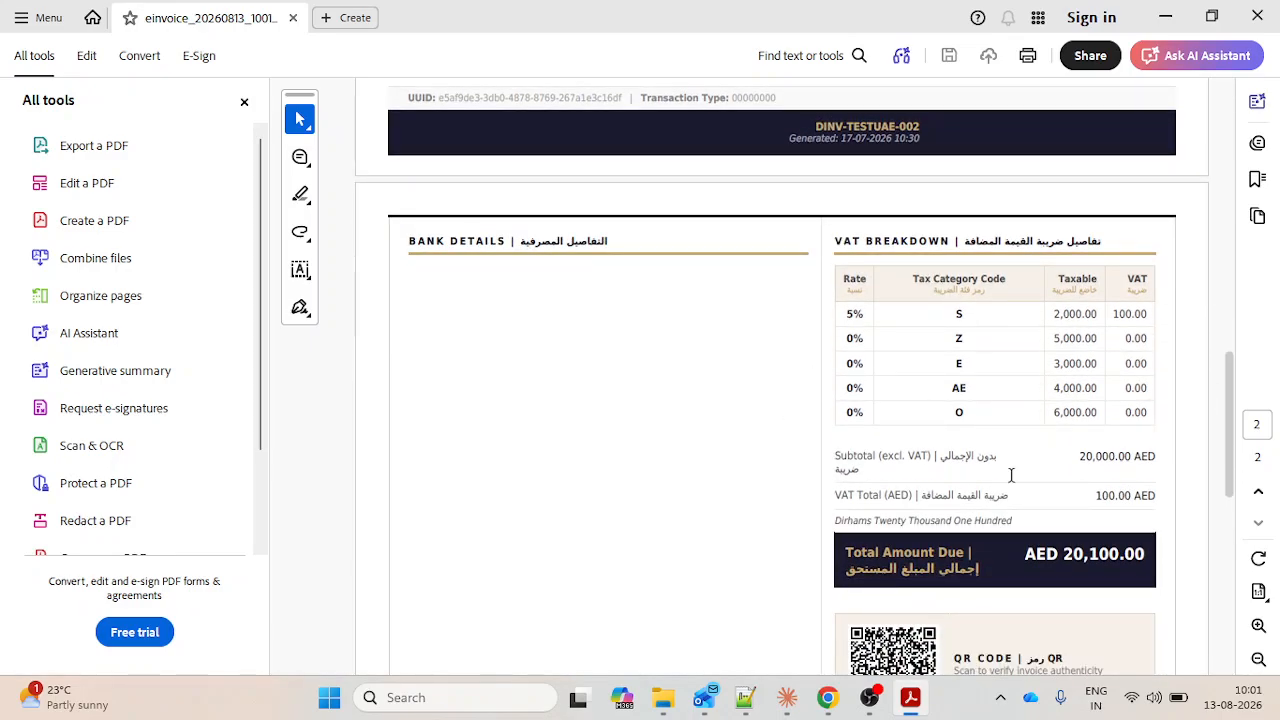
pyautogui.scroll(-1, 1011, 475)
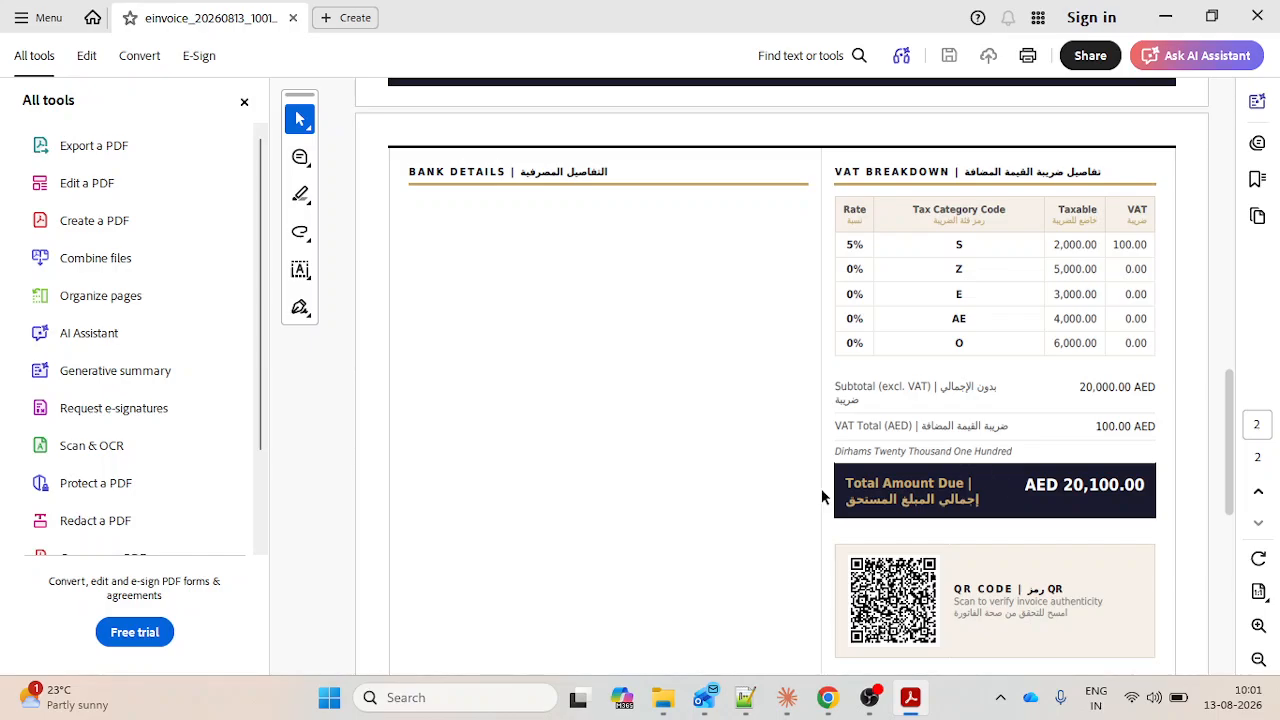
pyautogui.scroll(-3, 821, 488)
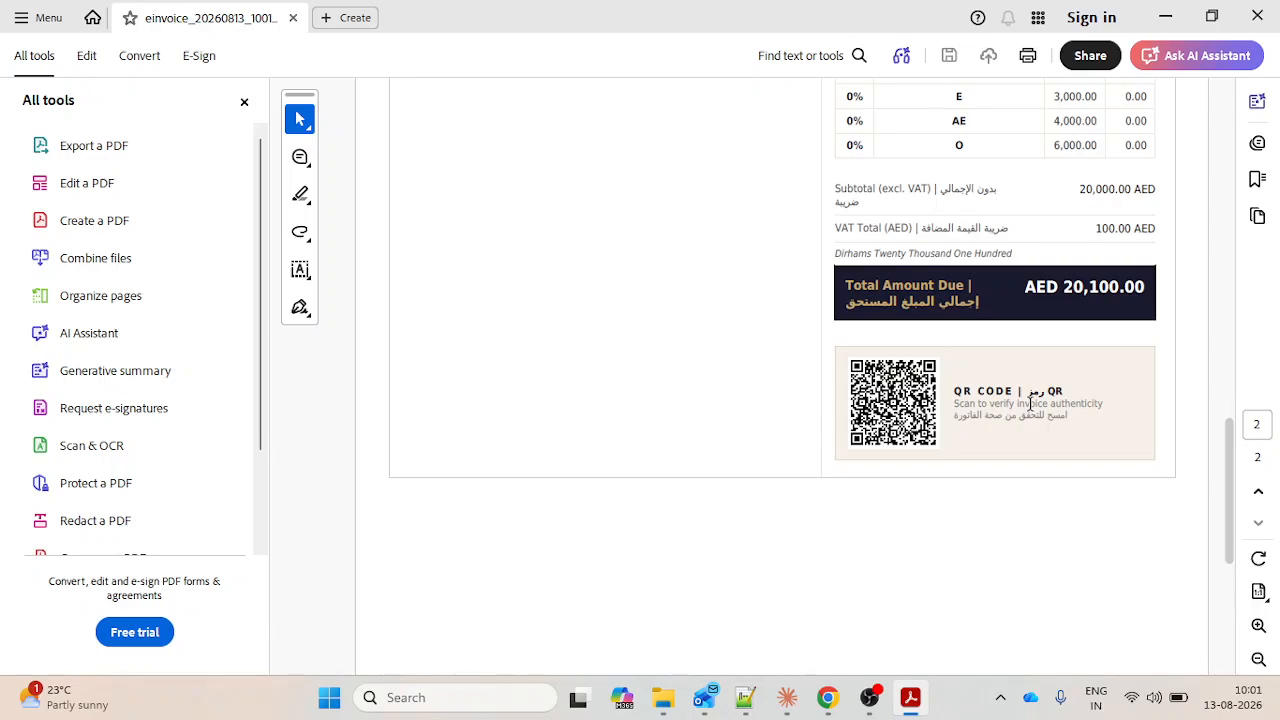
pyautogui.scroll(2, 1030, 402)
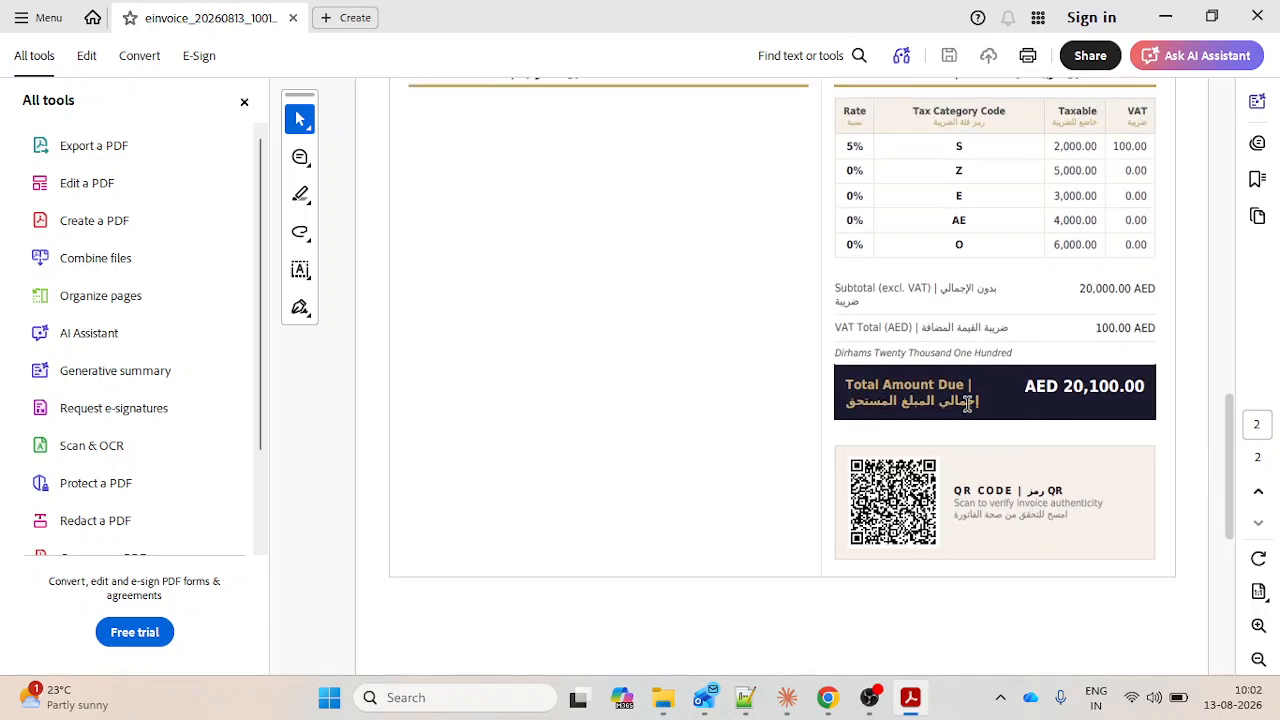
pyautogui.scroll(10, 1037, 372)
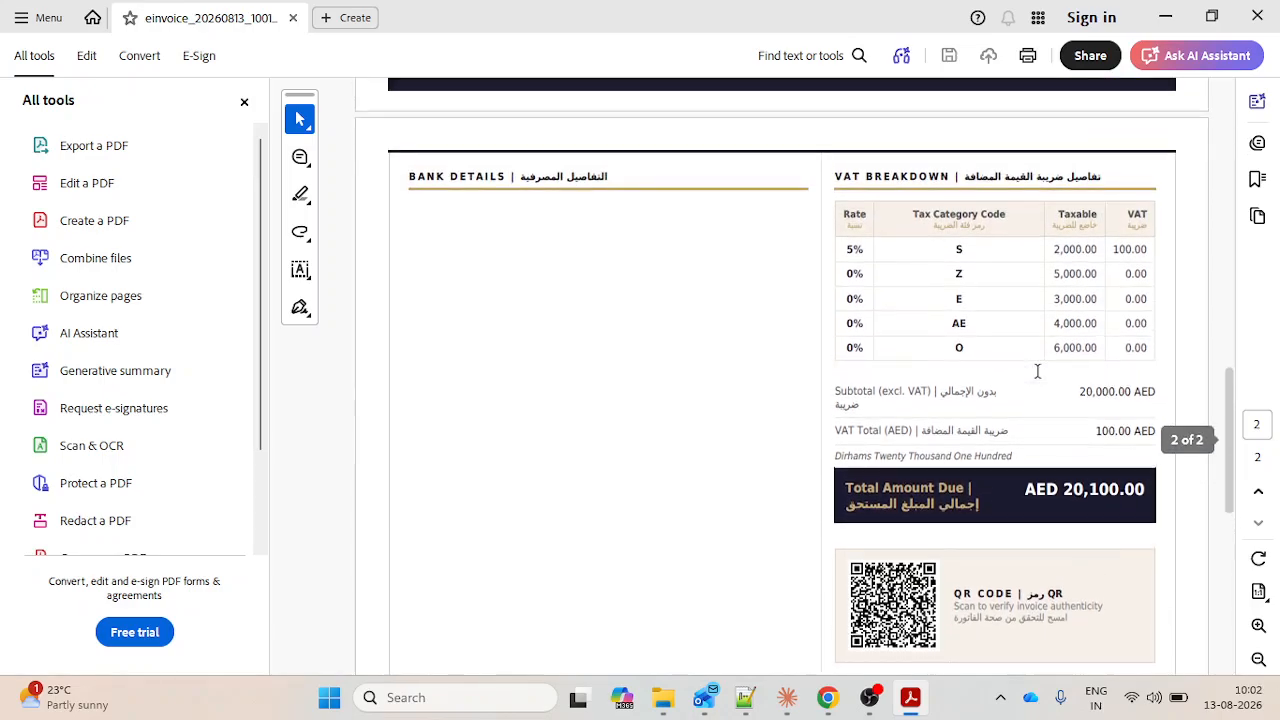
# Recheck the line items in the invoice PDF, and return to the generated invoices in the Fynamics portal with the downloads list dismissed.
pyautogui.scroll(2, 1037, 372)
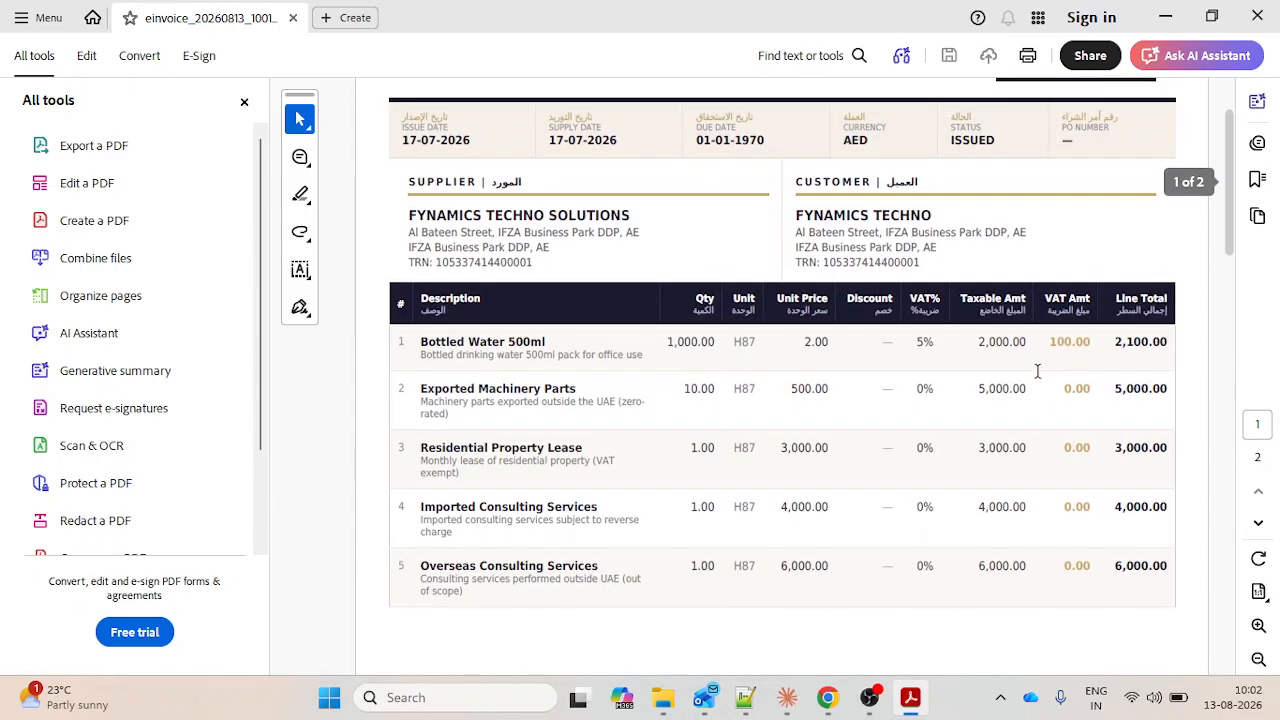
pyautogui.hotkey('alt', 'Tab')
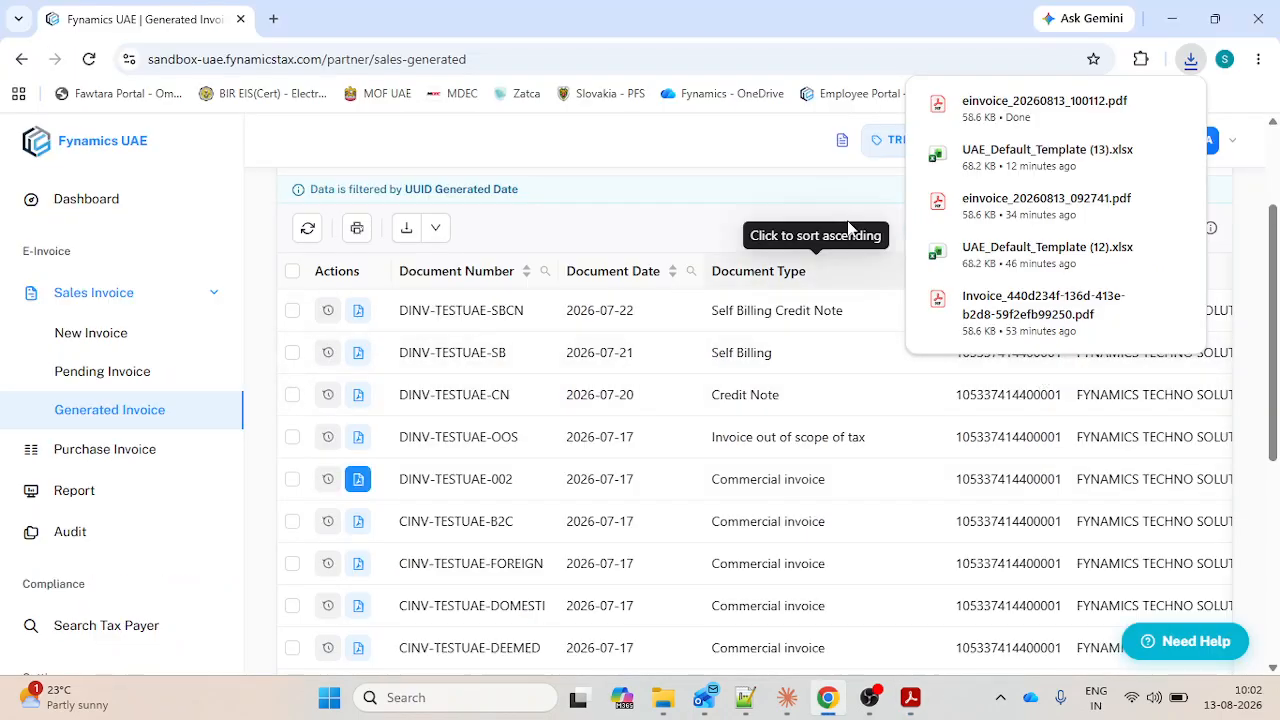
pyautogui.click(800, 223)
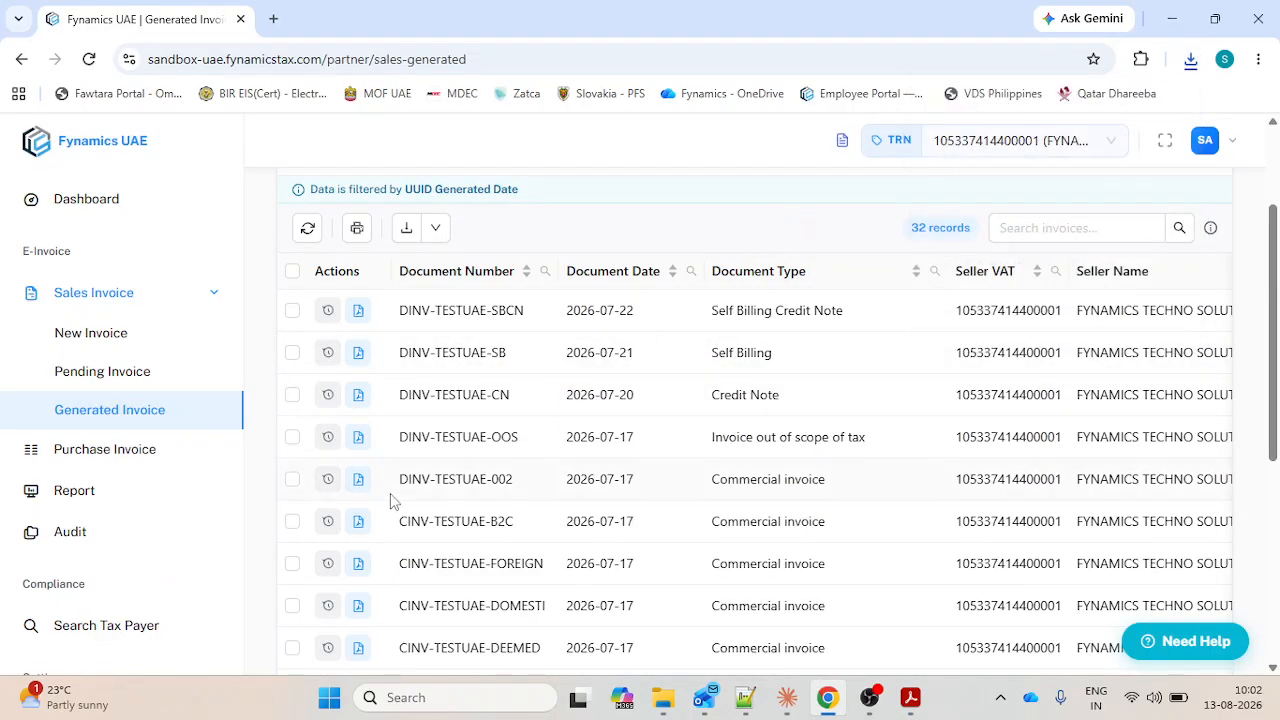
# Select all listed generated invoices to point out bulk printing, and clear the selection.
pyautogui.click(291, 274)
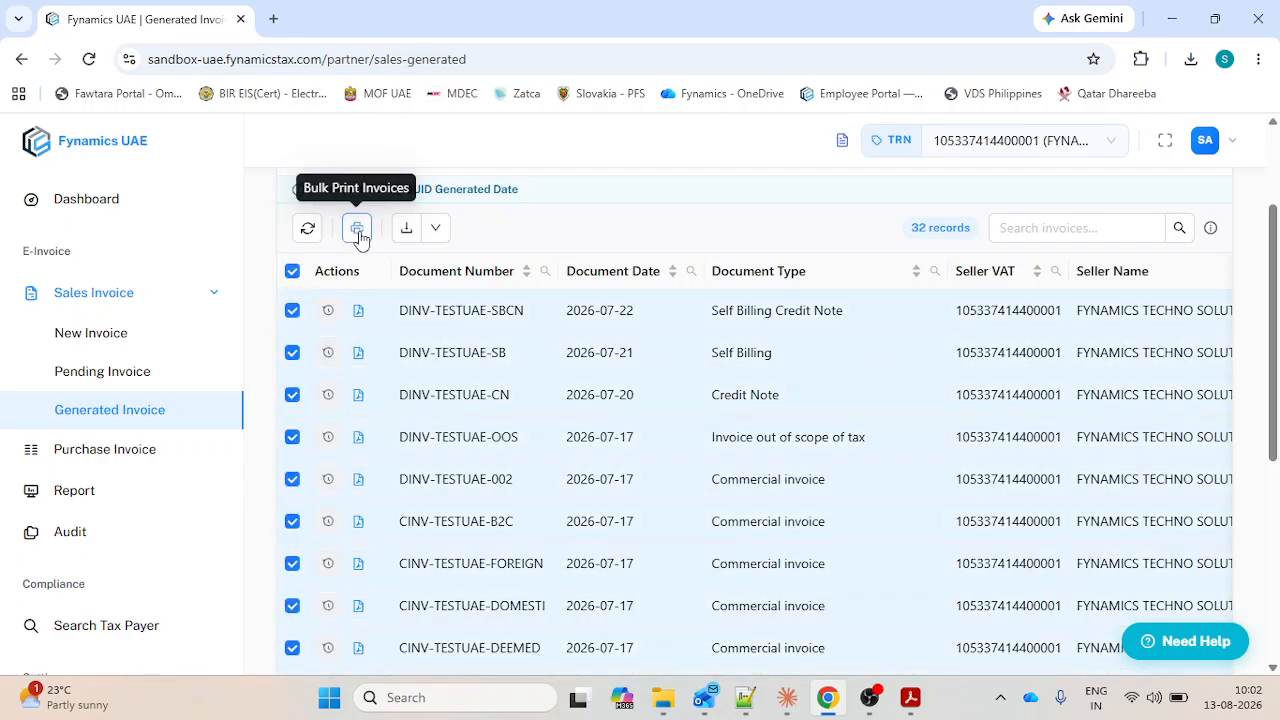
pyautogui.click(292, 272)
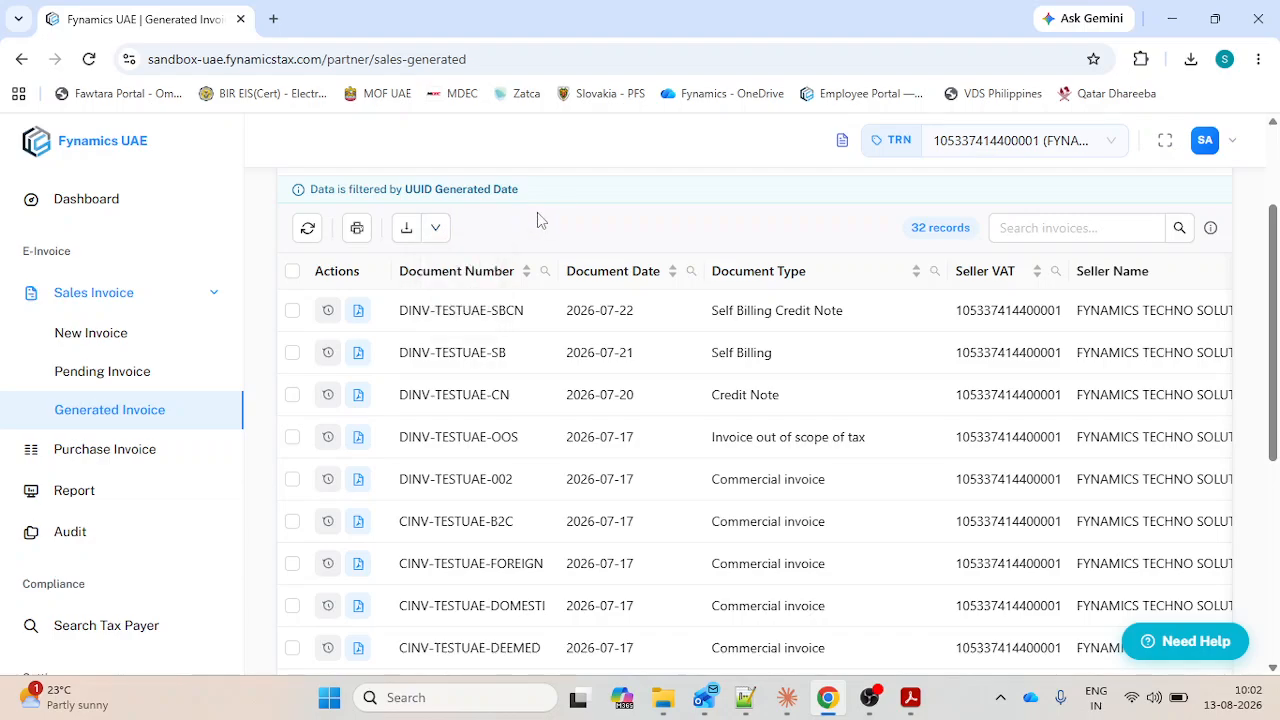
# View the preset date ranges for filtering generated invoices without choosing one, and look across the amount, UUID and transaction type columns.
pyautogui.scroll(1, 863, 257)
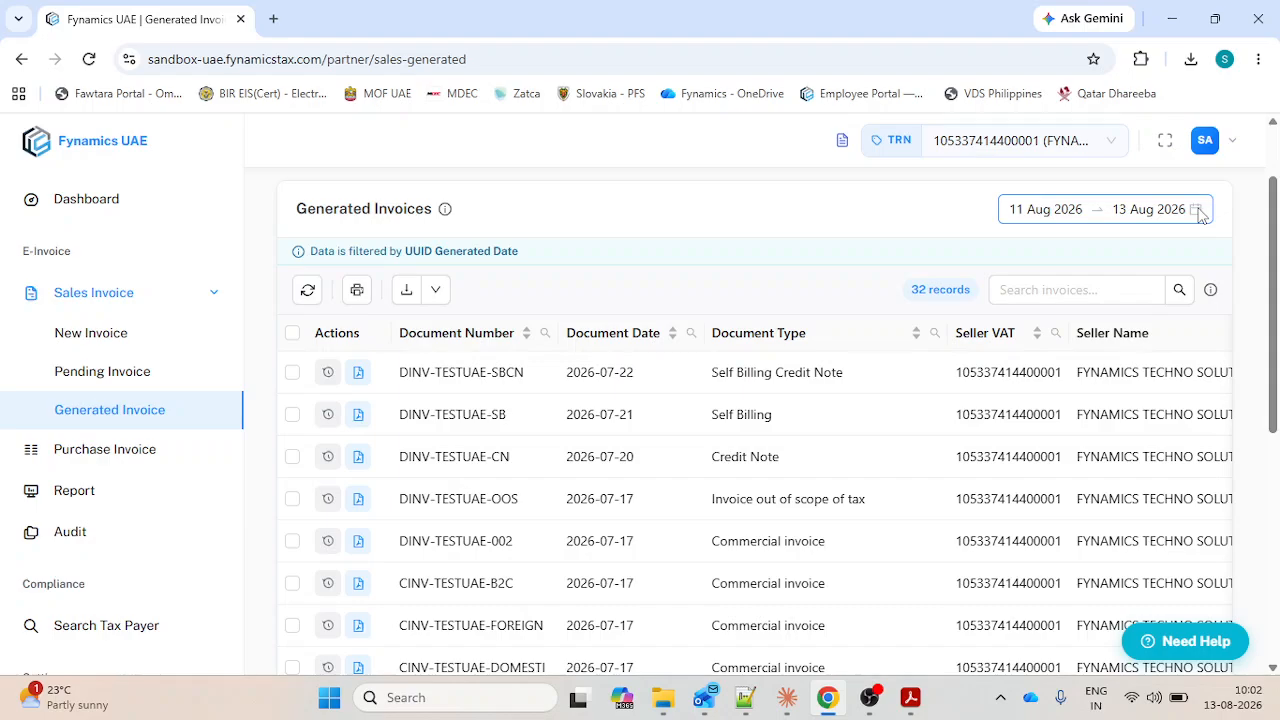
pyautogui.click(1200, 215)
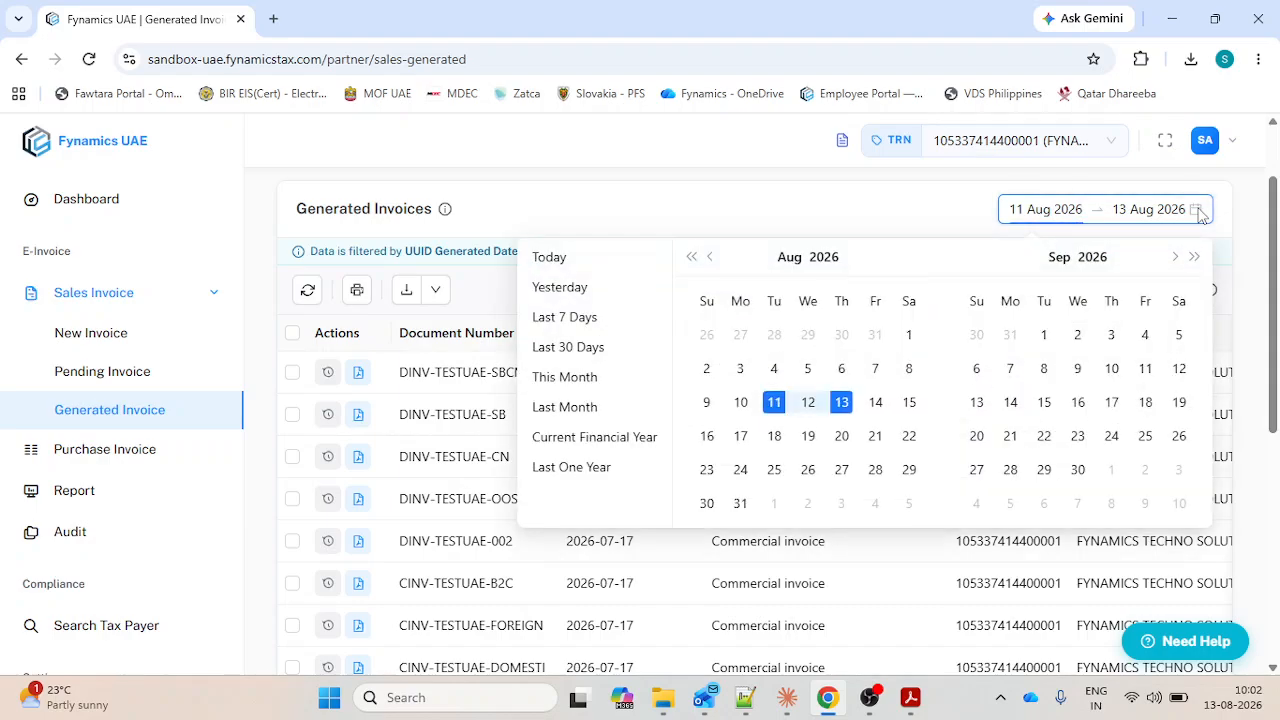
pyautogui.click(657, 220)
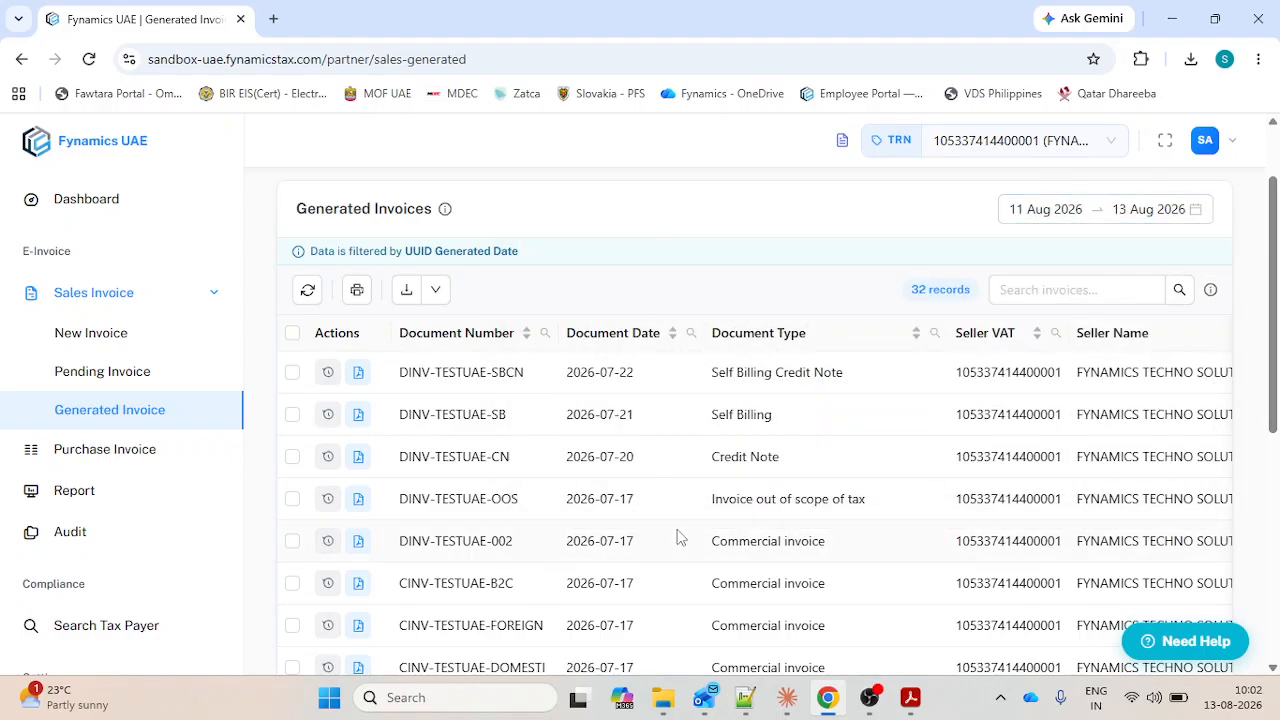
pyautogui.hscroll(10, 677, 538)
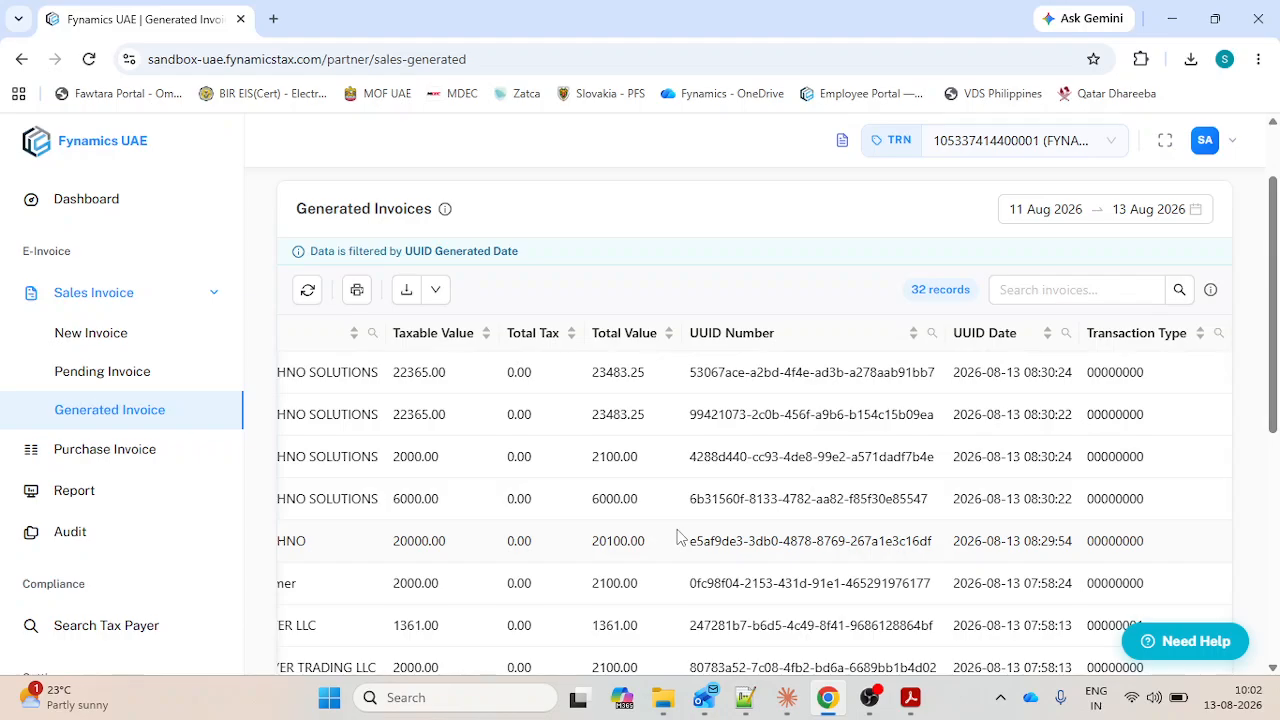
pyautogui.hscroll(-10, 677, 538)
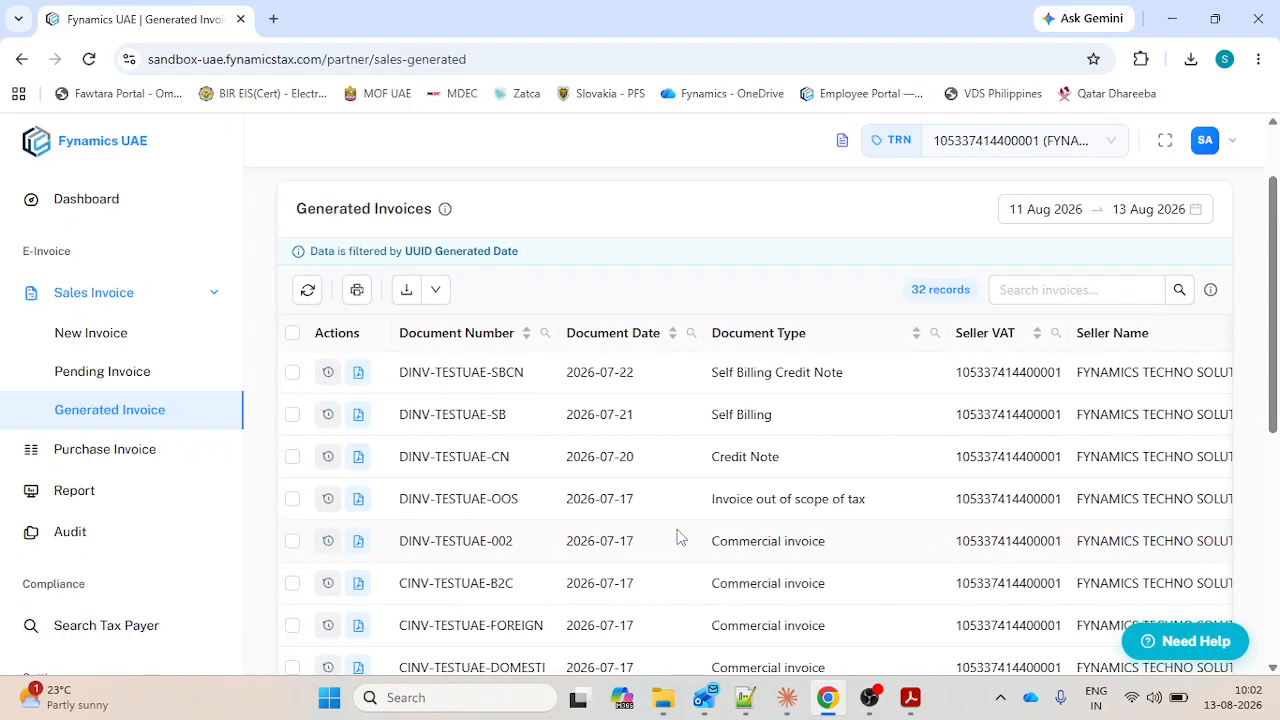